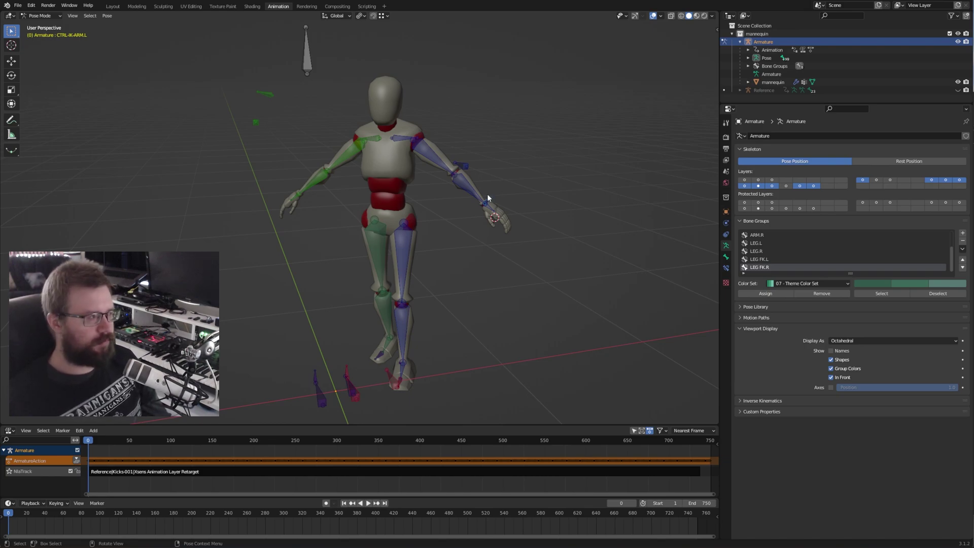
Step: Open Preferences, browse to IK-FK_snapping.py in the add-on installer, then cancel without installing
{"action": "left_click", "coordinate": [31, 5]}
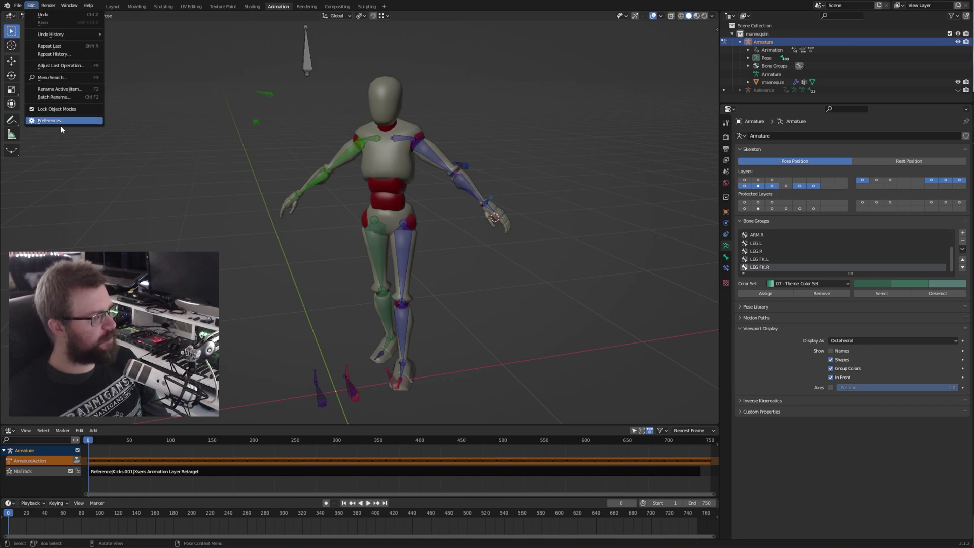
{"action": "left_click", "coordinate": [49, 120]}
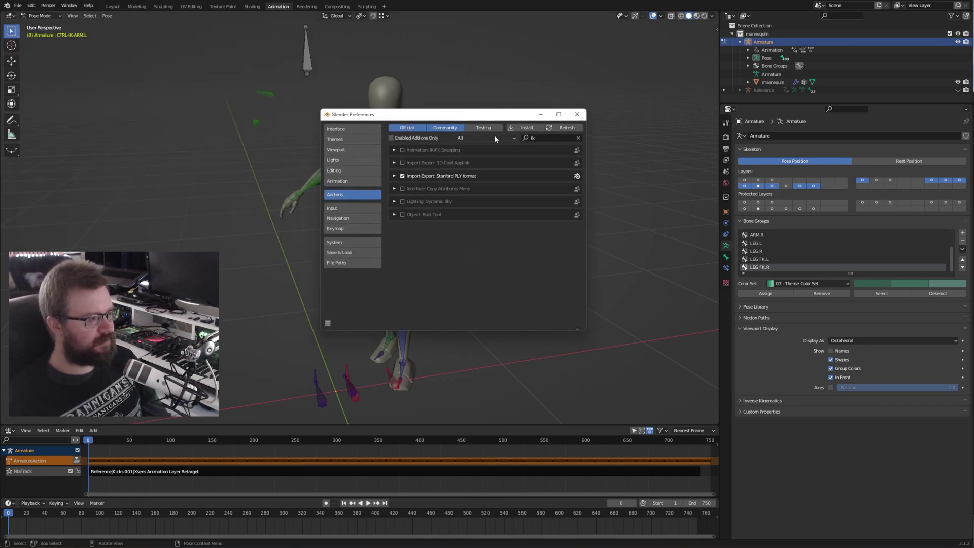
{"action": "left_click", "coordinate": [527, 127]}
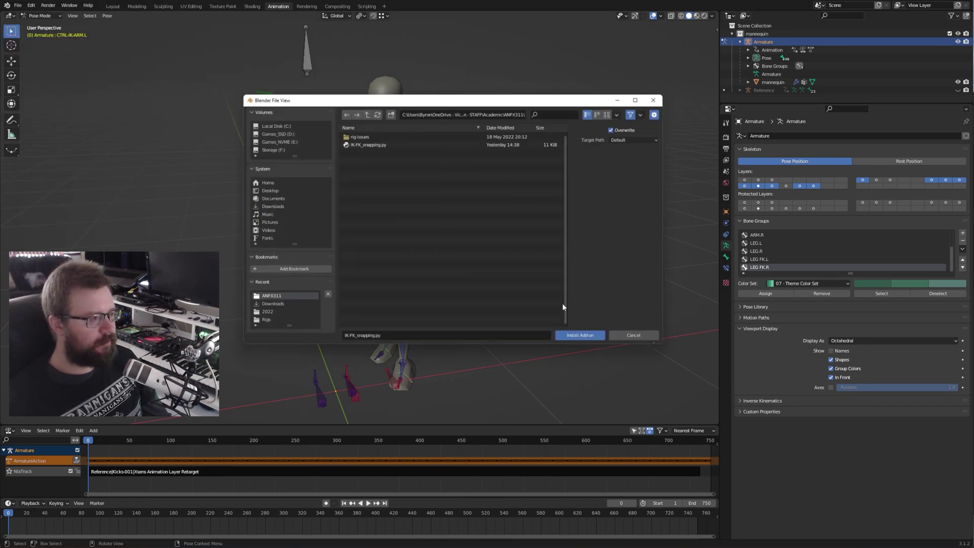
{"action": "left_click", "coordinate": [367, 144]}
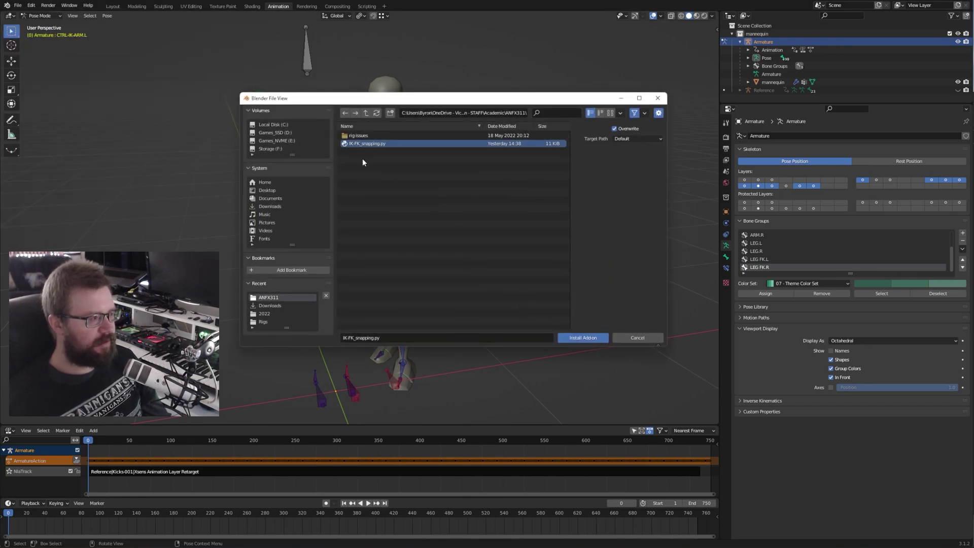
{"action": "left_click", "coordinate": [637, 338]}
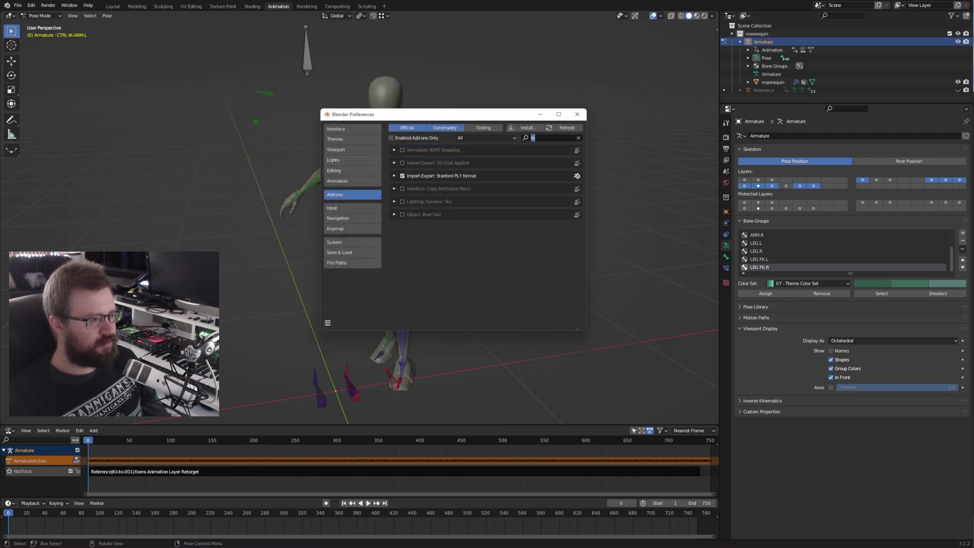
Step: Filter the add-ons list by 'ik', then close the Preferences window
{"action": "type", "text": "ik"}
{"action": "key", "text": "Return"}
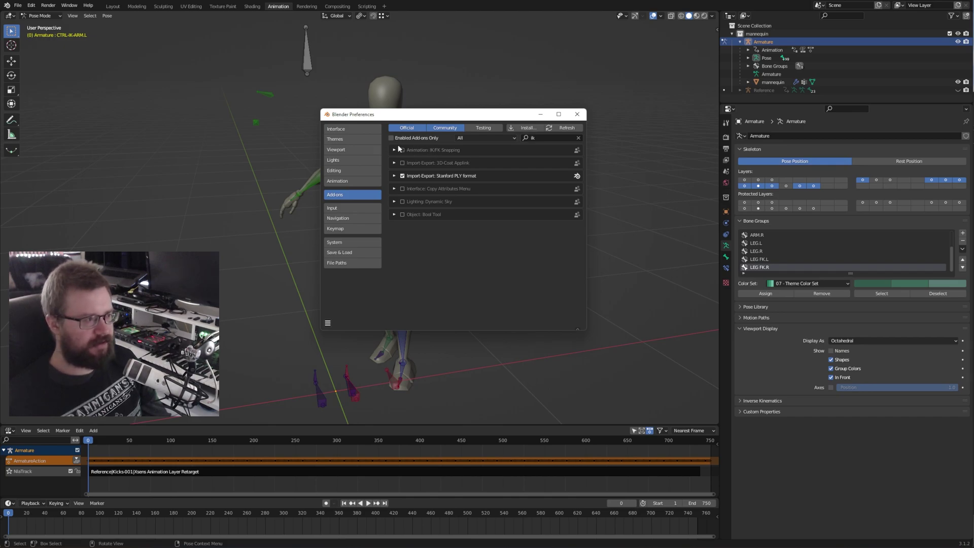
{"action": "left_click", "coordinate": [577, 114]}
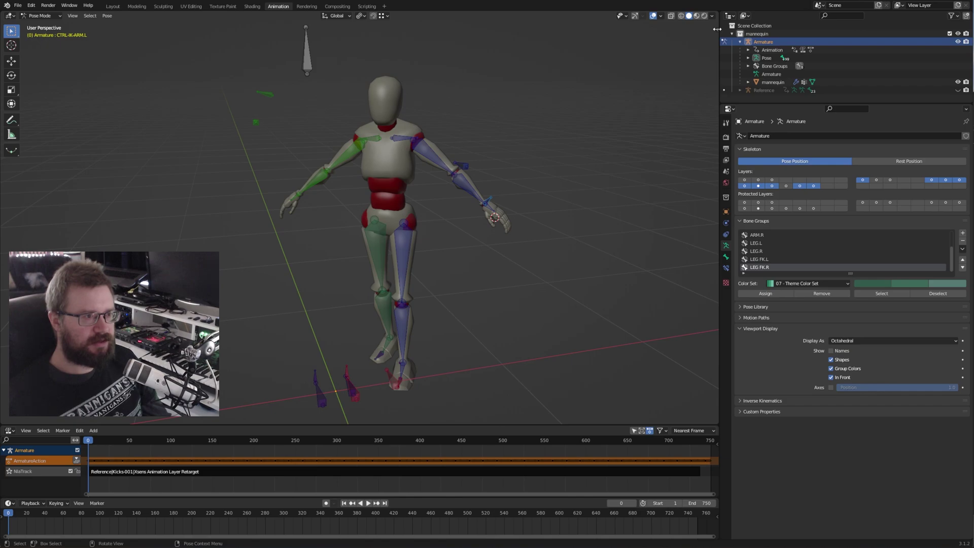
Step: Widen the sidebar, pin Rig UI and Rig Properties, and uncheck Key across frame range under FK to IK snapping
{"action": "key", "text": "n"}
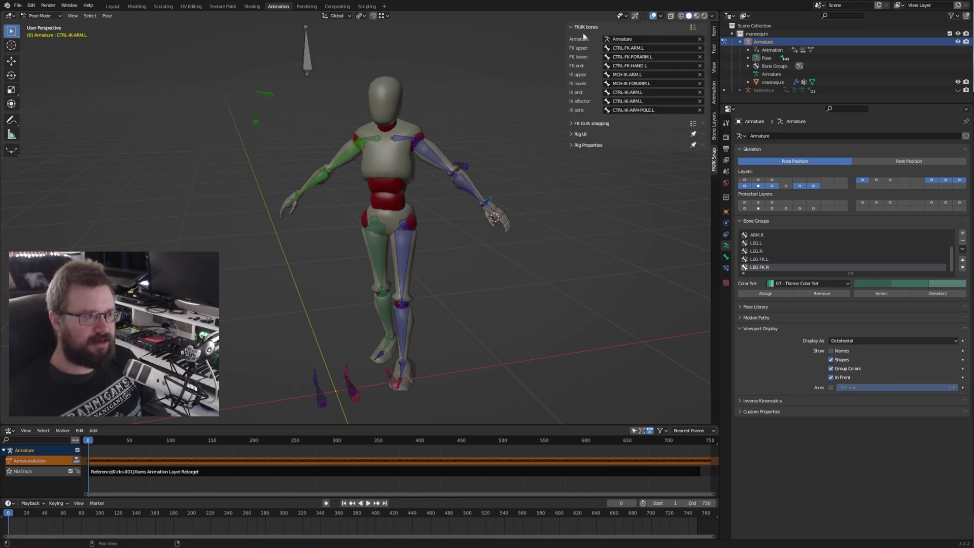
{"action": "mouse_move", "coordinate": [716, 47]}
{"action": "left_mouse_down"}
{"action": "mouse_move", "coordinate": [716, 33]}
{"action": "mouse_move", "coordinate": [701, 45]}
{"action": "left_mouse_up"}
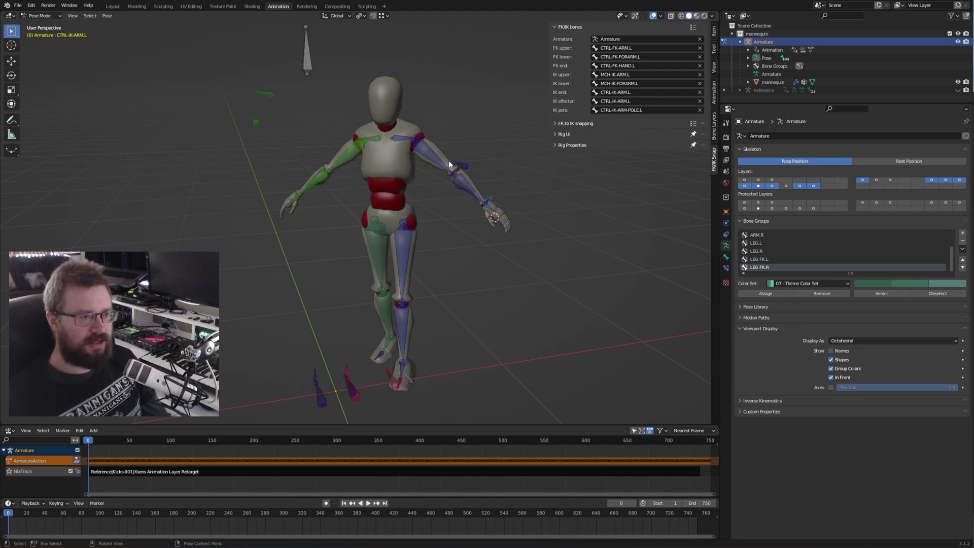
{"action": "right_click", "coordinate": [691, 135]}
{"action": "left_click", "coordinate": [690, 135]}
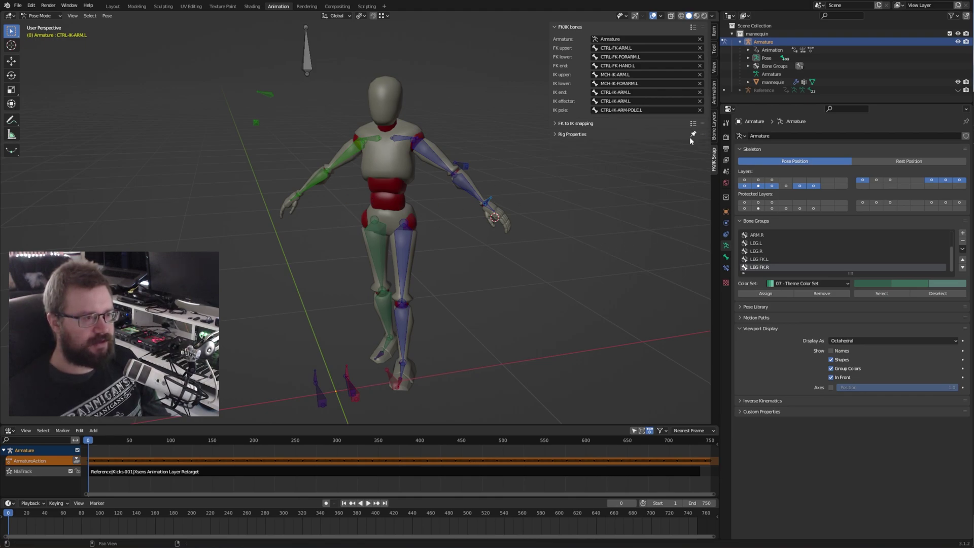
{"action": "right_click", "coordinate": [692, 135]}
{"action": "left_click", "coordinate": [692, 135]}
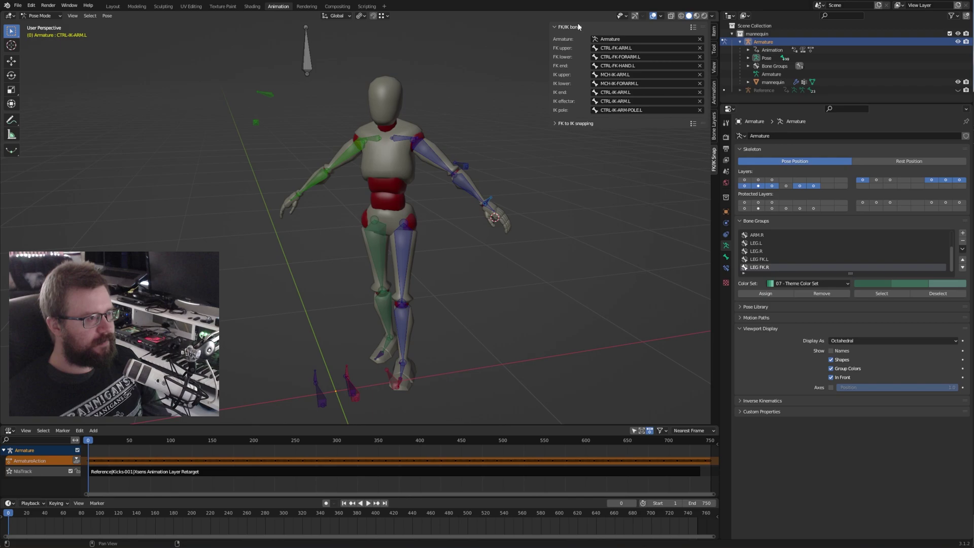
{"action": "left_click", "coordinate": [573, 125]}
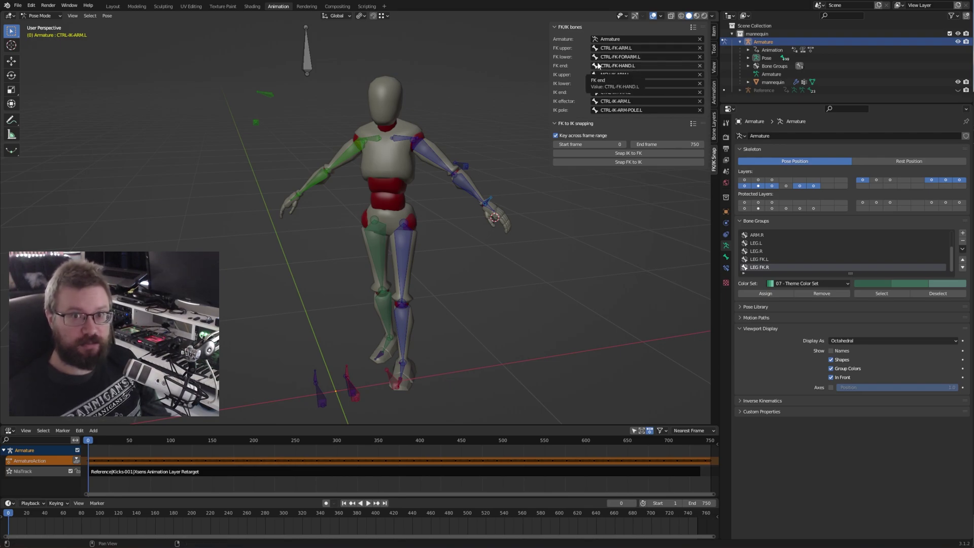
{"action": "left_click", "coordinate": [568, 134]}
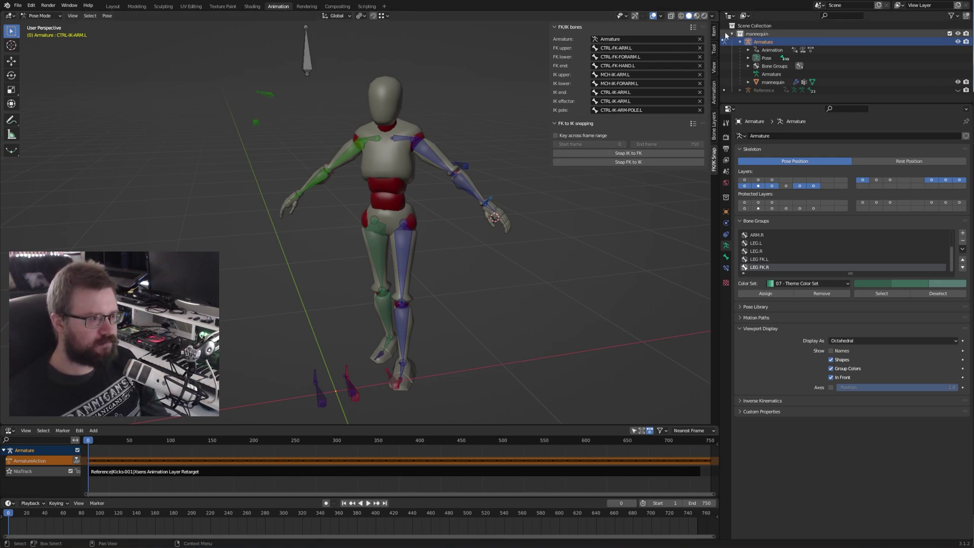
Step: Clear the eight FK/IK bone slots and the armature field, then reselect Armature as the rig
{"action": "left_click", "coordinate": [699, 109]}
{"action": "left_click", "coordinate": [699, 101]}
{"action": "left_click", "coordinate": [699, 91]}
{"action": "left_click", "coordinate": [699, 83]}
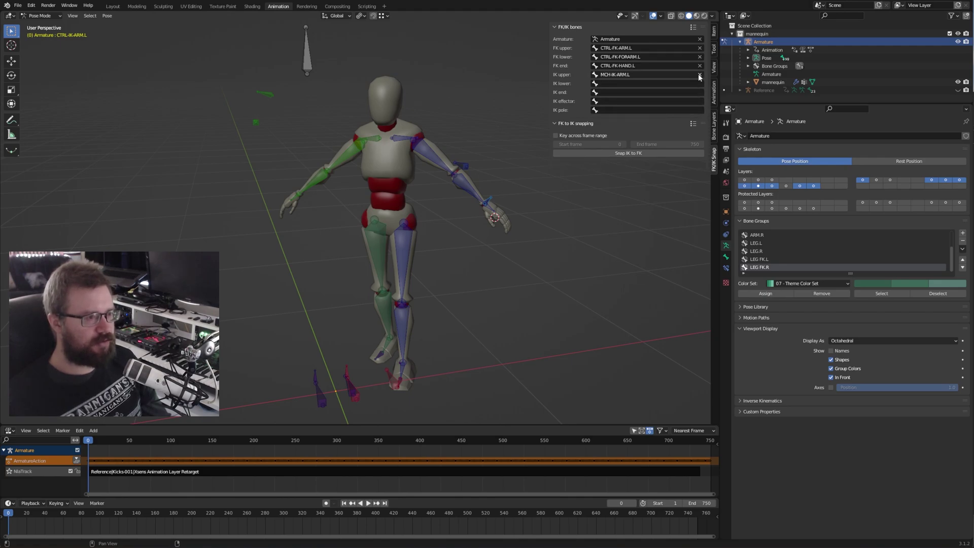
{"action": "left_click", "coordinate": [698, 74]}
{"action": "left_click", "coordinate": [699, 65]}
{"action": "left_click", "coordinate": [700, 56]}
{"action": "left_click", "coordinate": [699, 48]}
{"action": "left_click", "coordinate": [699, 39]}
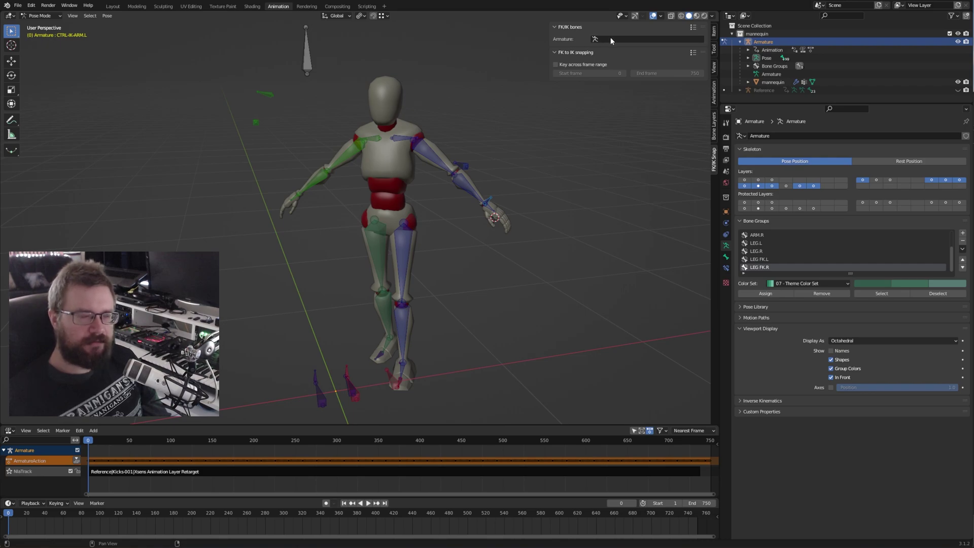
{"action": "left_click", "coordinate": [623, 39]}
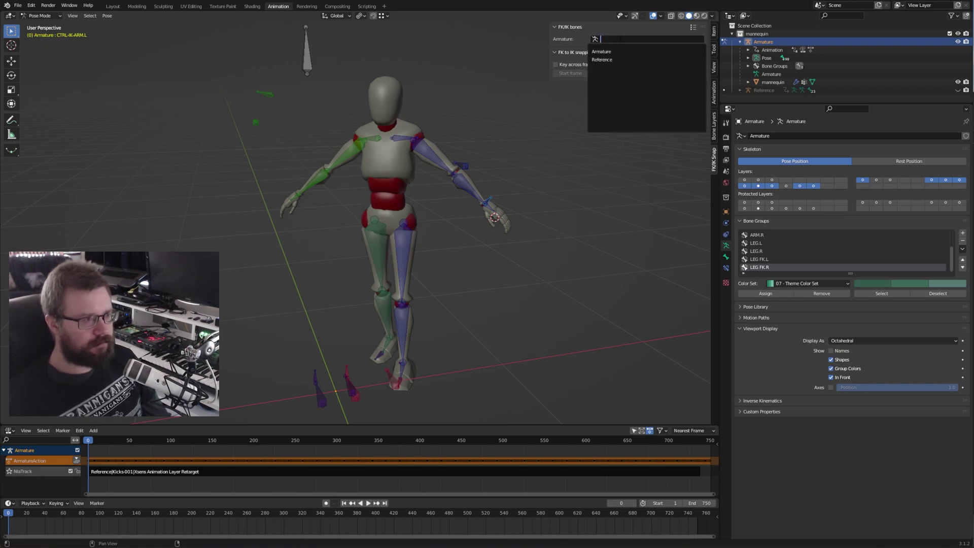
{"action": "left_click", "coordinate": [604, 51]}
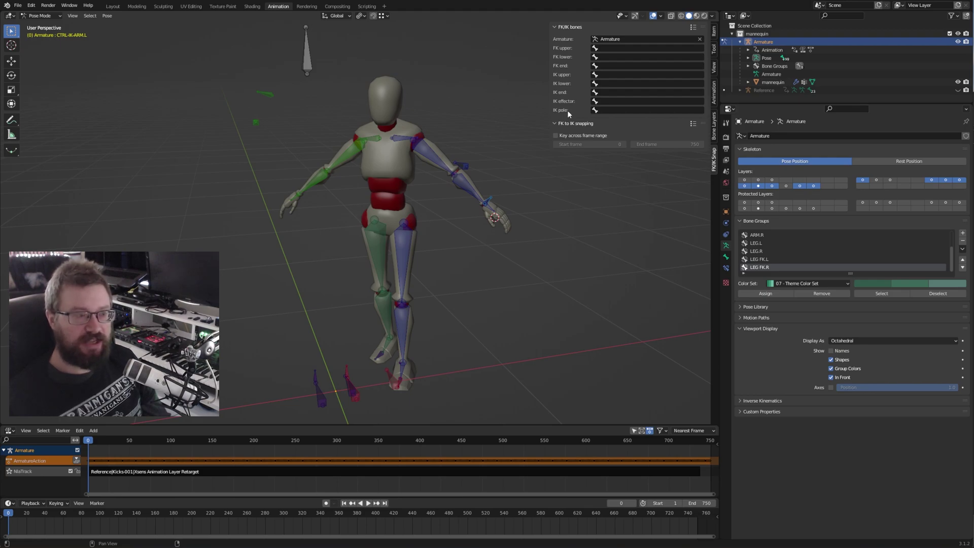
Step: Select the left upper-arm and forearm FK bones, trying and cancelling a rotation
{"action": "left_click", "coordinate": [438, 167]}
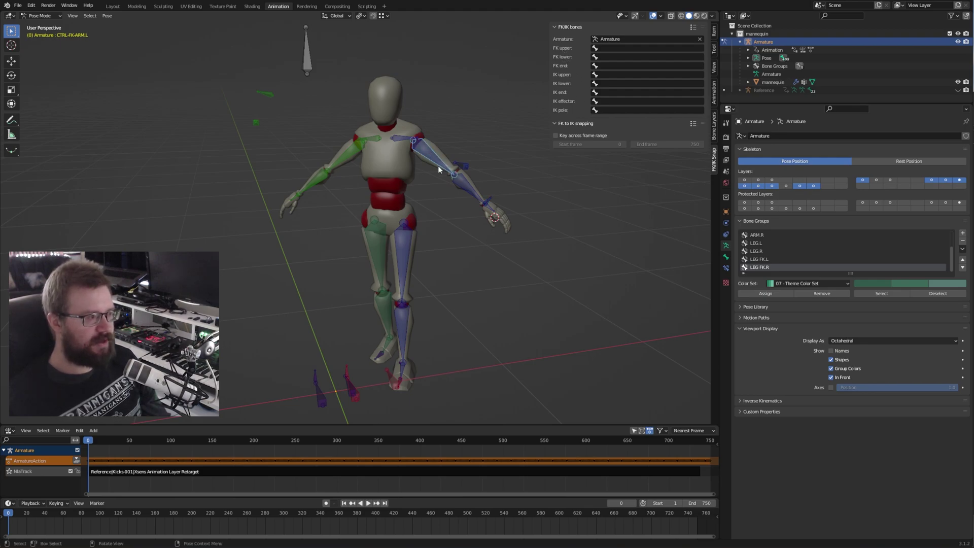
{"action": "left_click", "coordinate": [480, 200]}
{"action": "left_click", "coordinate": [431, 151]}
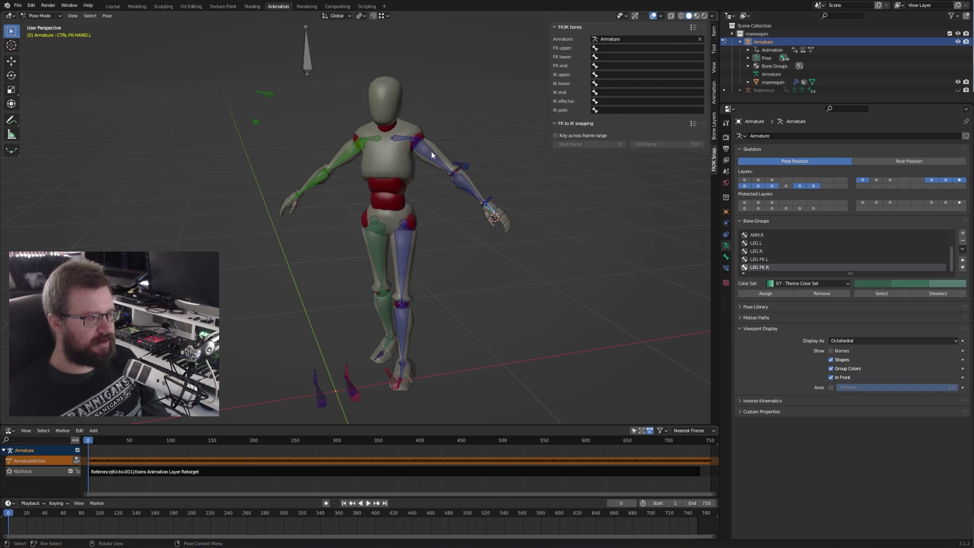
{"action": "key", "text": "r"}
{"action": "key", "text": "Escape"}
{"action": "left_click", "coordinate": [465, 184]}
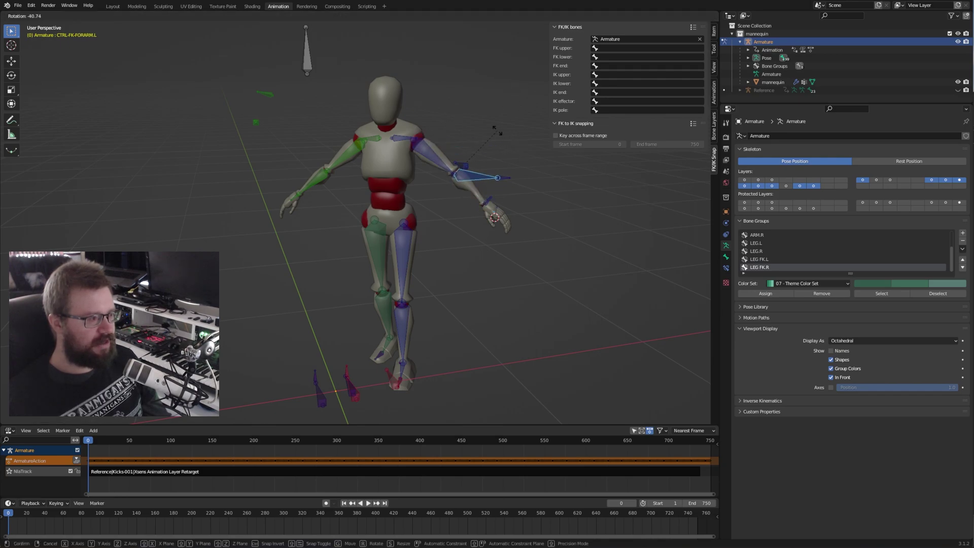
Step: Set the ARM IK/FK.L property on the PROPERTIES bone to 1.000
{"action": "left_click", "coordinate": [307, 59]}
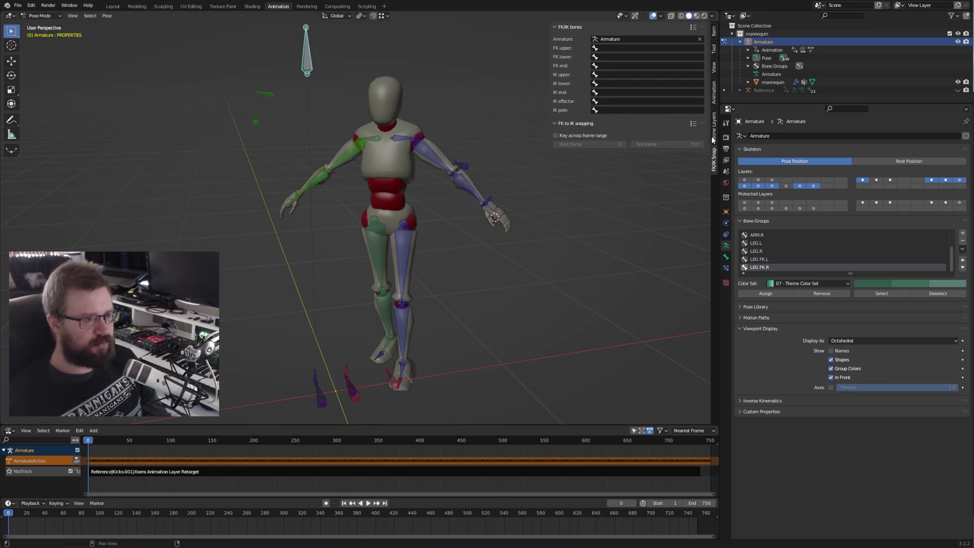
{"action": "left_click", "coordinate": [713, 32]}
{"action": "left_click", "coordinate": [654, 39]}
{"action": "type", "text": "1"}
{"action": "key", "text": "Return"}
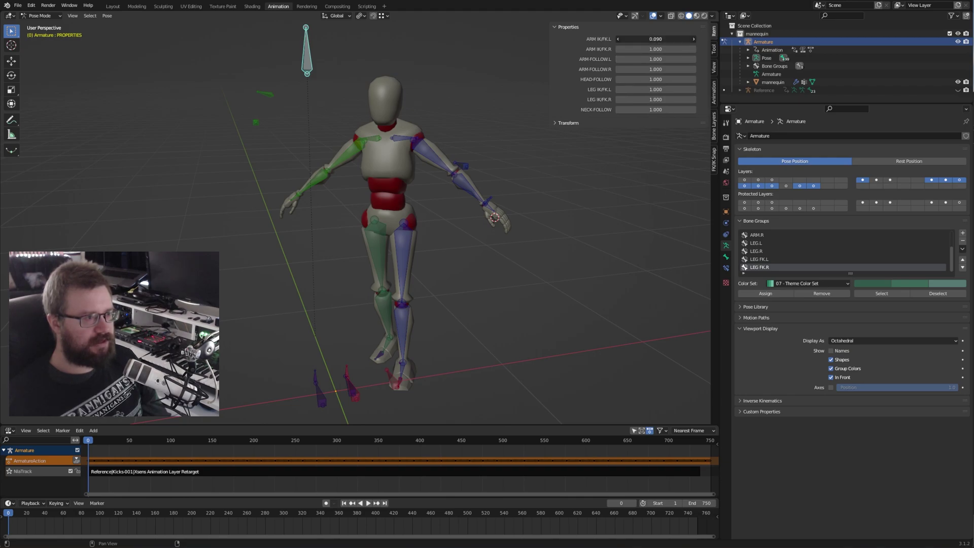
Step: Test-rotate the left forearm and hand FK bones, cancelling each rotation
{"action": "left_click", "coordinate": [468, 184]}
{"action": "key", "text": "r"}
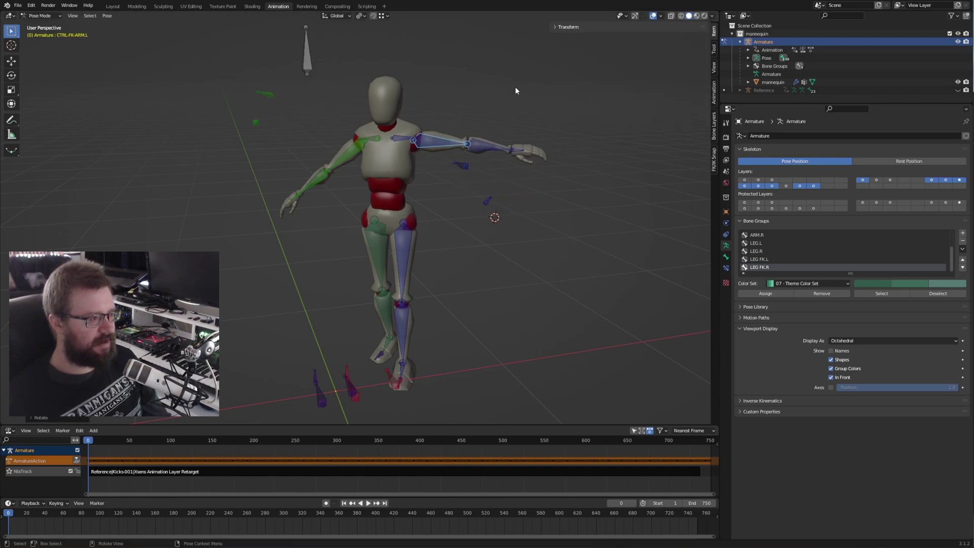
{"action": "key", "text": "Escape"}
{"action": "key", "text": "r"}
{"action": "key", "text": "Escape"}
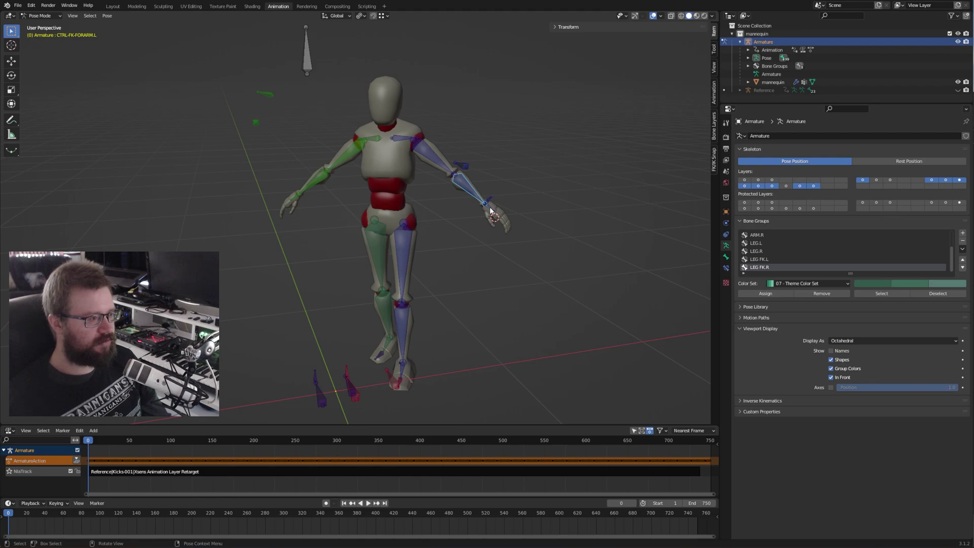
{"action": "left_click", "coordinate": [489, 206]}
{"action": "key", "text": "r"}
{"action": "key", "text": "Escape"}
Step: Assign CTRL-FK-ARM.L, CTRL-FK-FORARM.L and CTRL-FK-HAND.L as FK upper, lower and end bones
{"action": "left_click", "coordinate": [713, 160]}
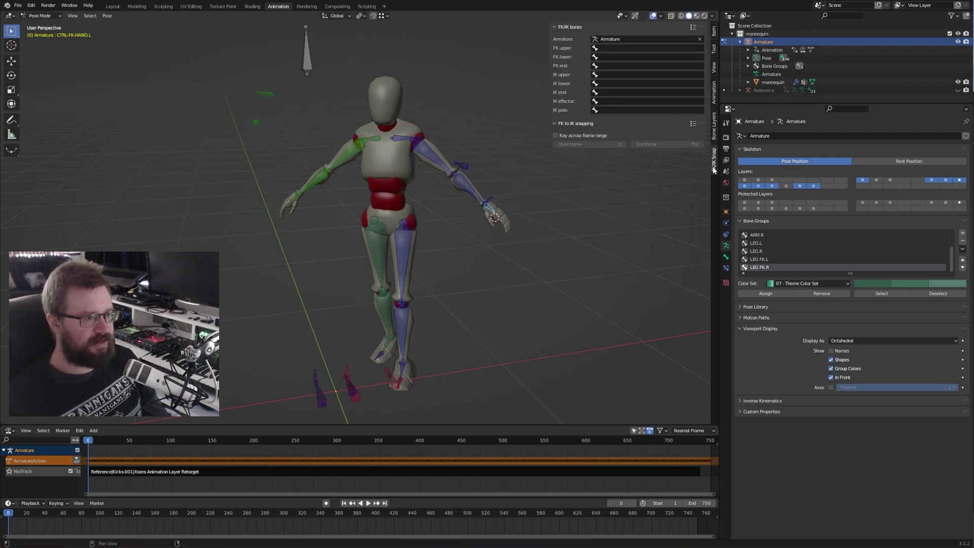
{"action": "left_click", "coordinate": [619, 48]}
{"action": "type", "text": "fk"}
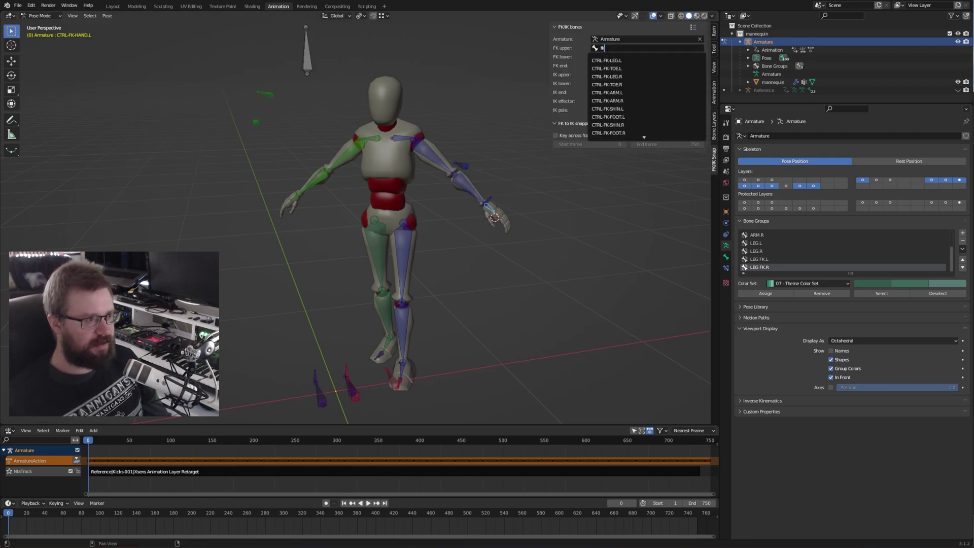
{"action": "left_click", "coordinate": [607, 92]}
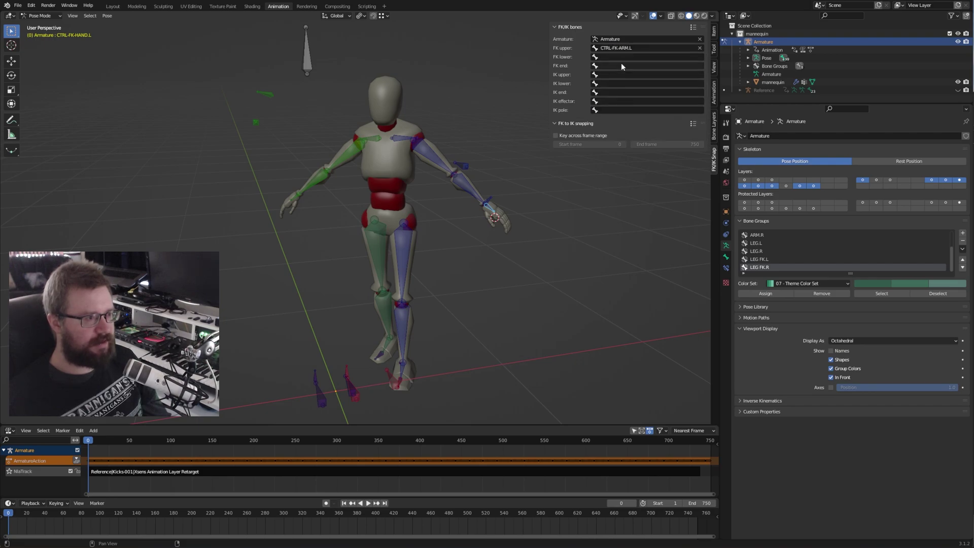
{"action": "left_click", "coordinate": [621, 57]}
{"action": "type", "text": "for"}
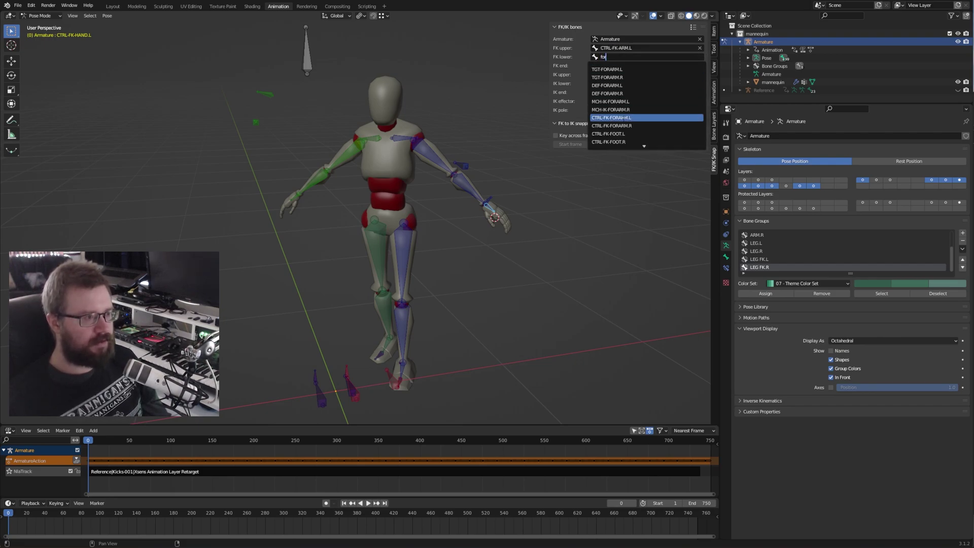
{"action": "key", "text": "Return"}
{"action": "left_click", "coordinate": [610, 62]}
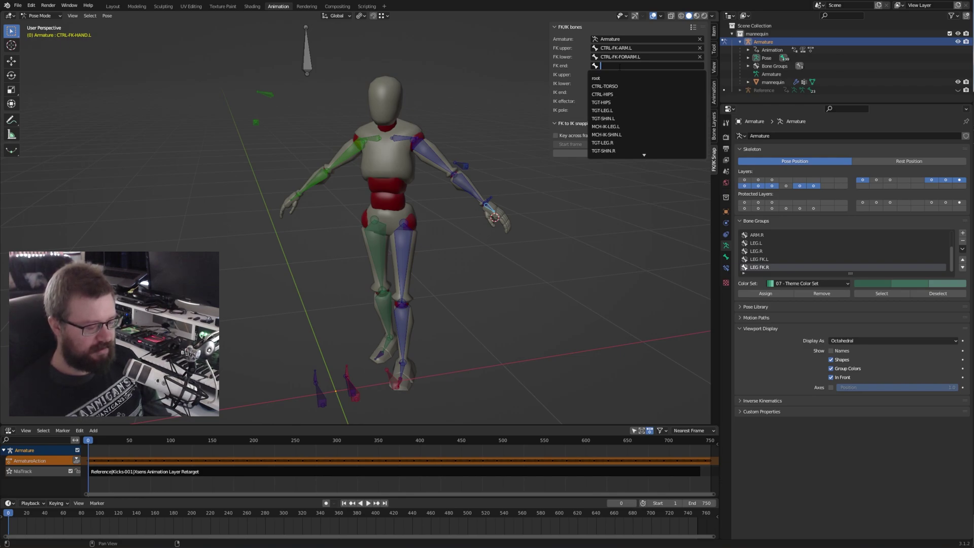
{"action": "type", "text": "hand"}
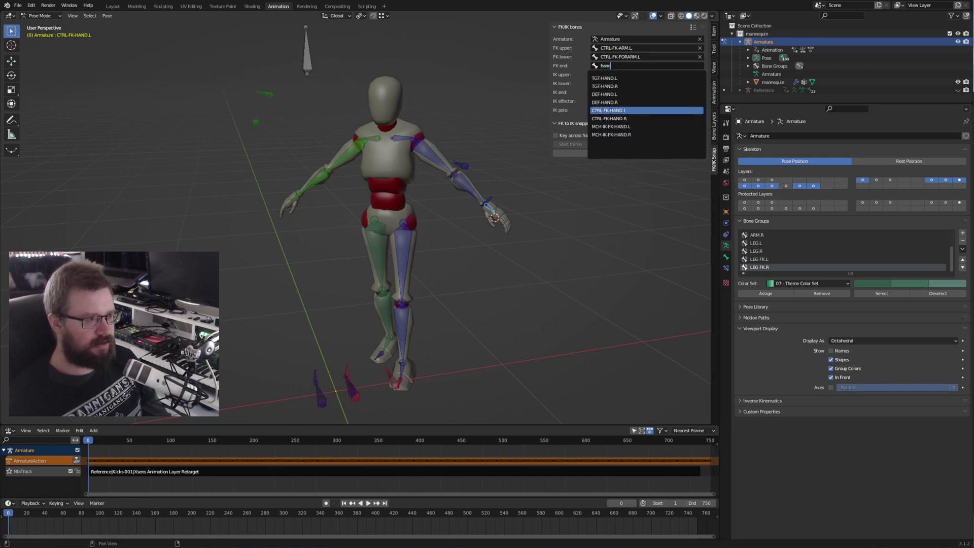
{"action": "left_click", "coordinate": [609, 110]}
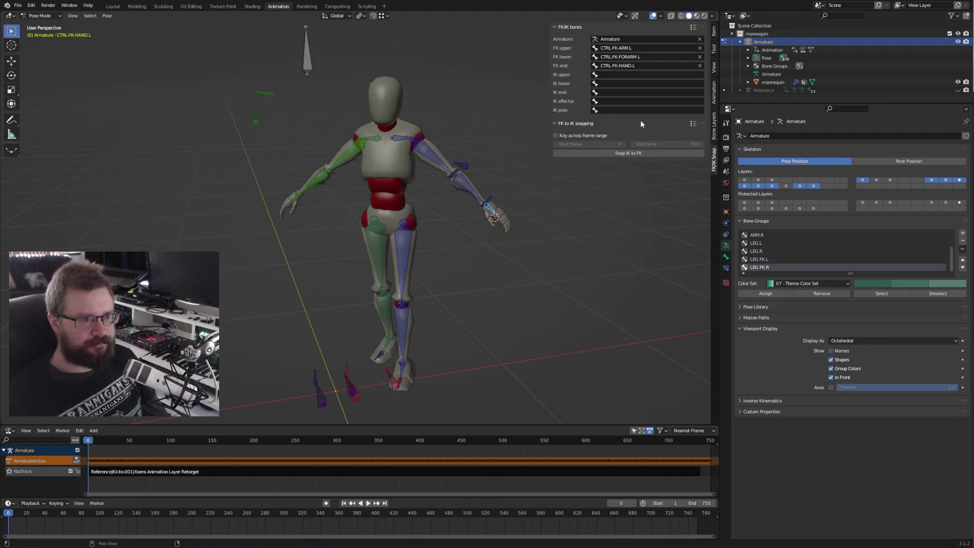
Step: Show the IK arm and leg control bone layer and scrub the timeline from frame 20 to 63
{"action": "left_click", "coordinate": [771, 181]}
{"action": "left_click", "coordinate": [771, 181]}
{"action": "left_click", "coordinate": [770, 181]}
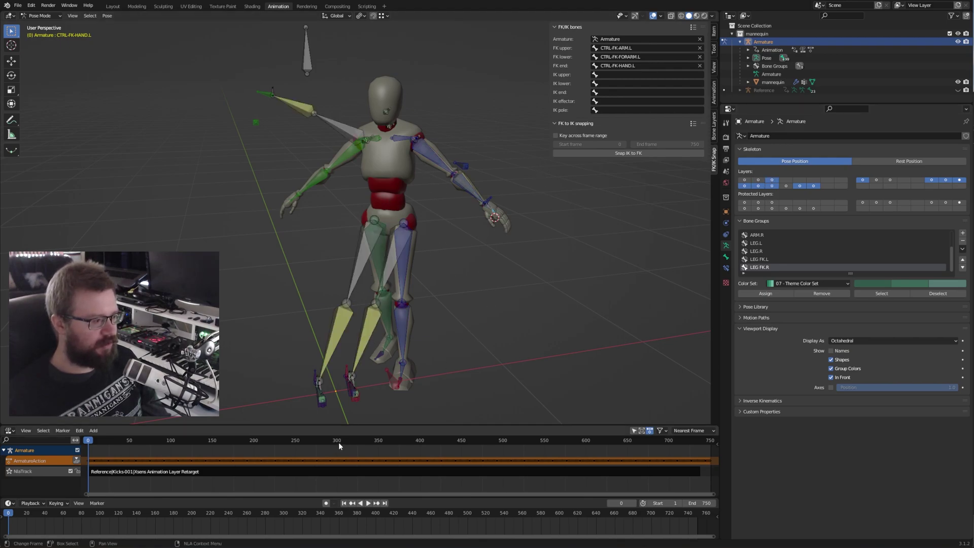
{"action": "left_click", "coordinate": [105, 440]}
{"action": "left_click_drag", "start_coordinate": [106, 442], "coordinate": [134, 443]}
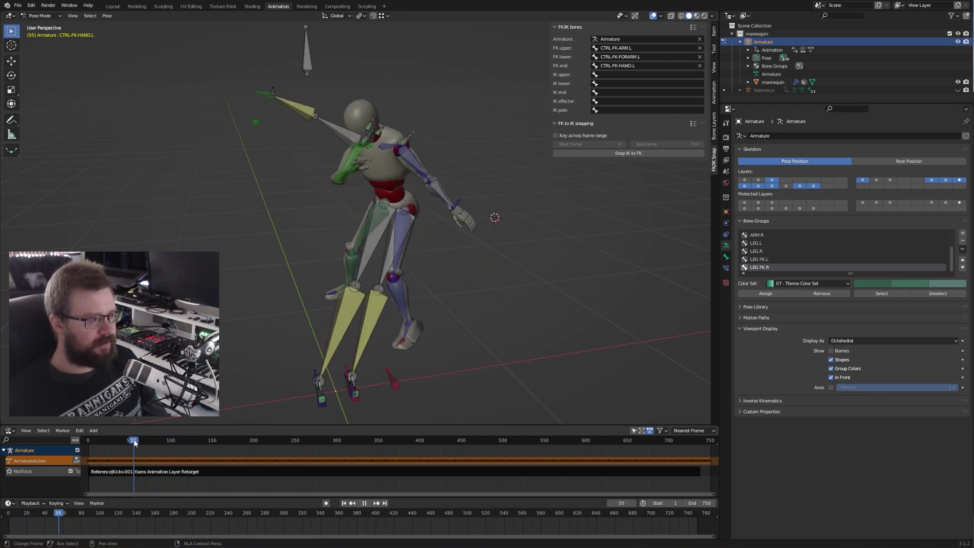
Step: Delete keyframes from the left IK hand and elbow pole controls, then stop playback
{"action": "left_click", "coordinate": [456, 206]}
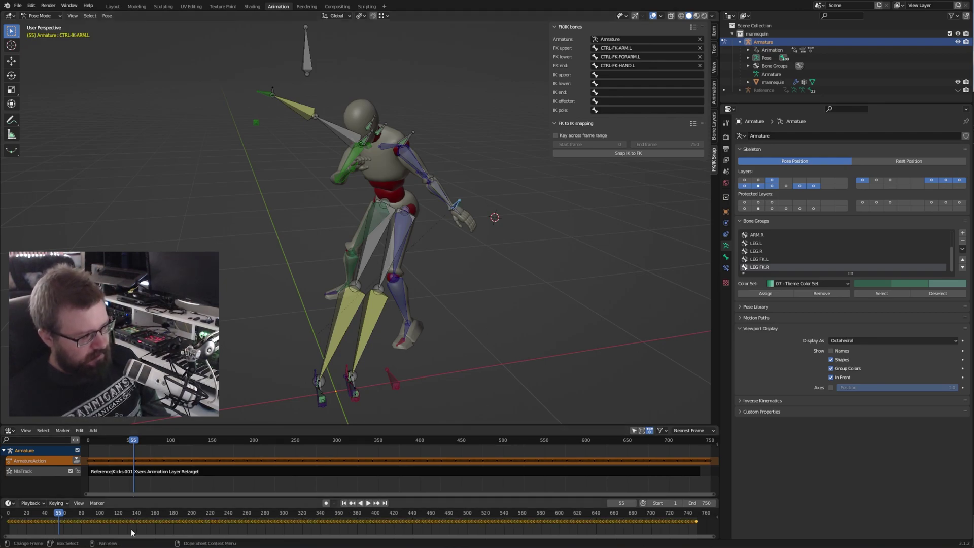
{"action": "key", "text": "Delete"}
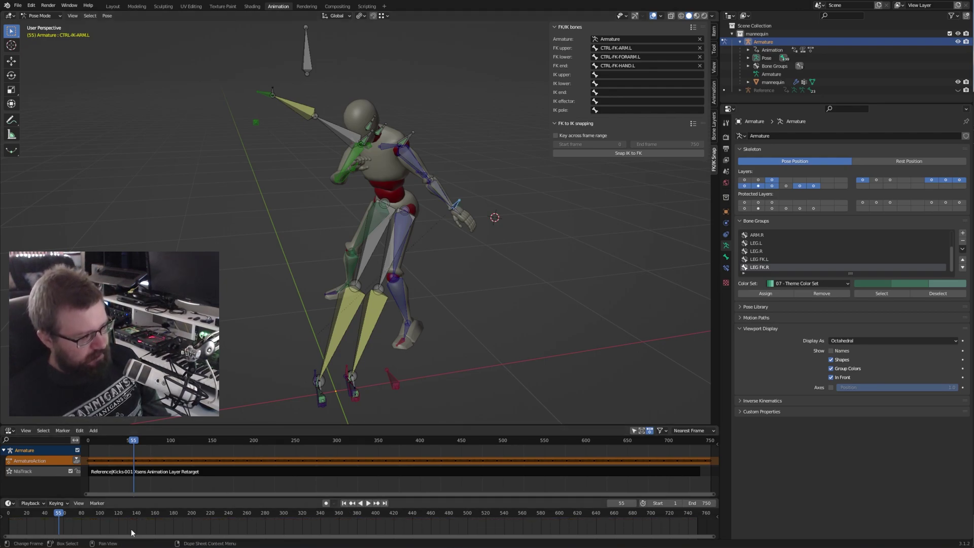
{"action": "left_click", "coordinate": [424, 173]}
{"action": "left_click", "coordinate": [421, 176]}
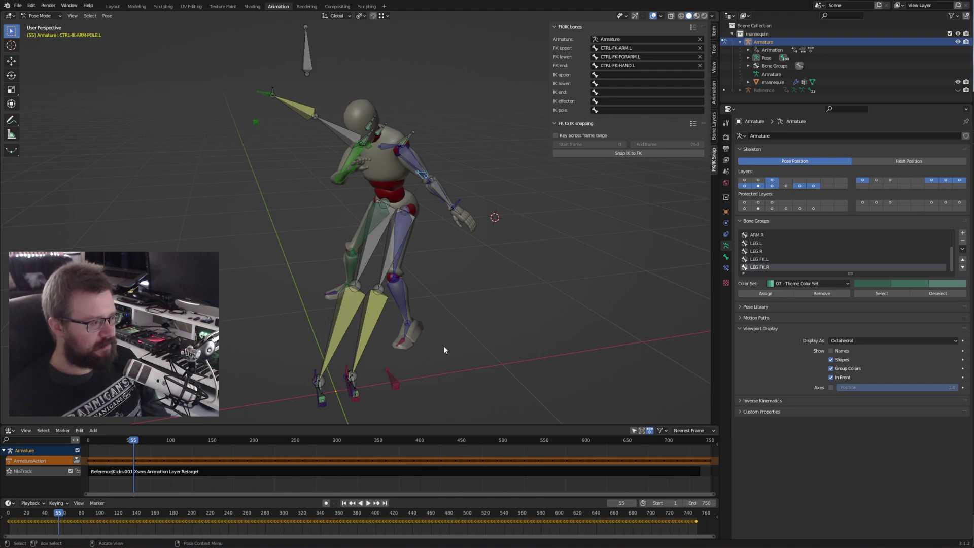
{"action": "key", "text": "Delete"}
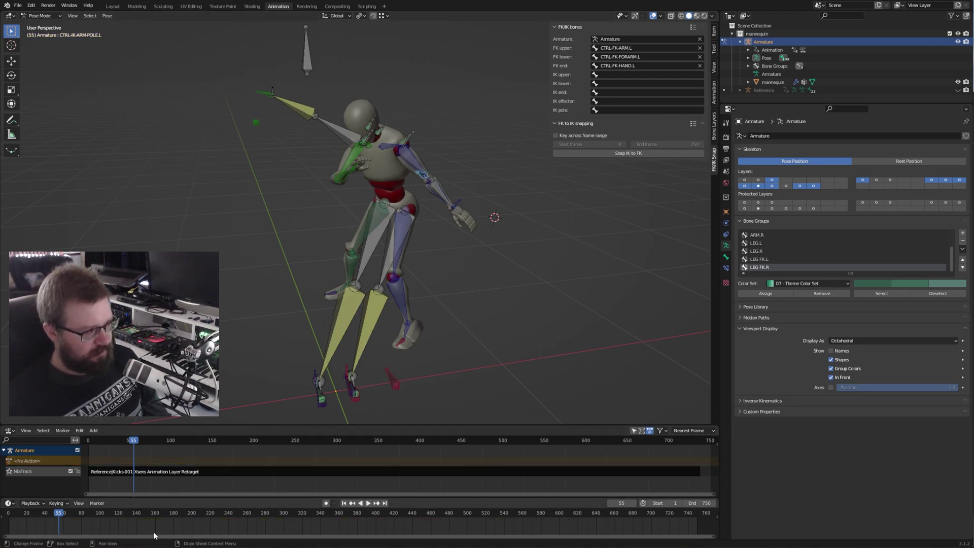
{"action": "left_click", "coordinate": [419, 173]}
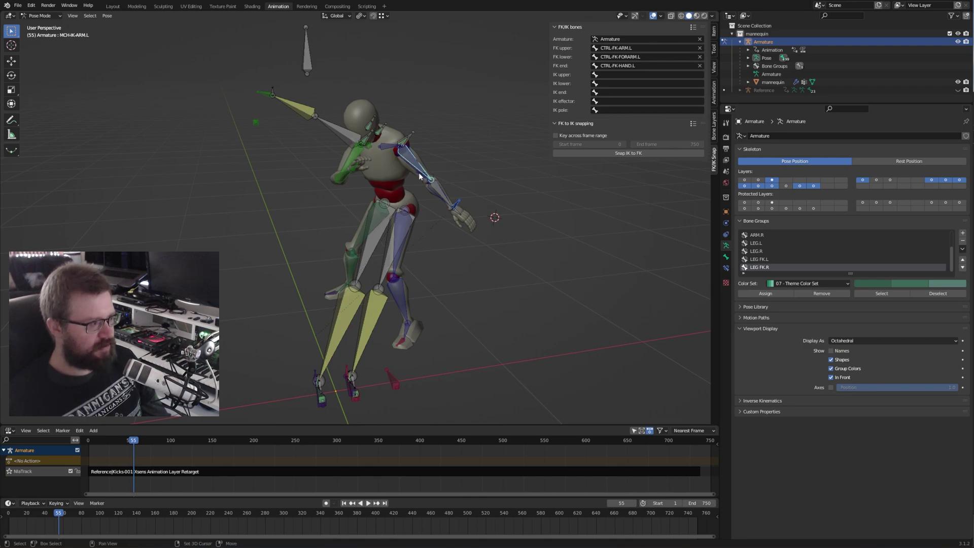
{"action": "middle_click_drag", "start_coordinate": [418, 172], "coordinate": [419, 297]}
{"action": "left_click", "coordinate": [458, 186]}
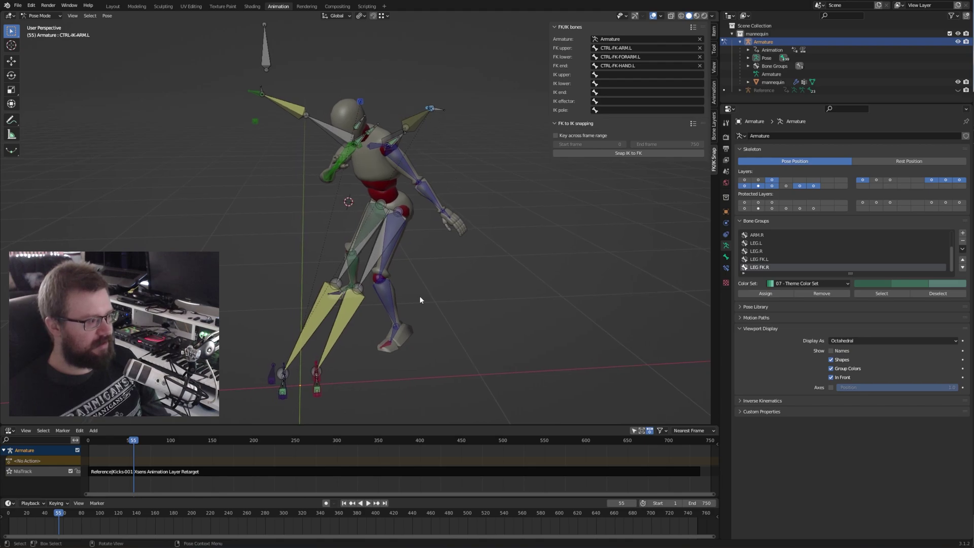
{"action": "left_click_drag", "start_coordinate": [136, 445], "coordinate": [85, 437]}
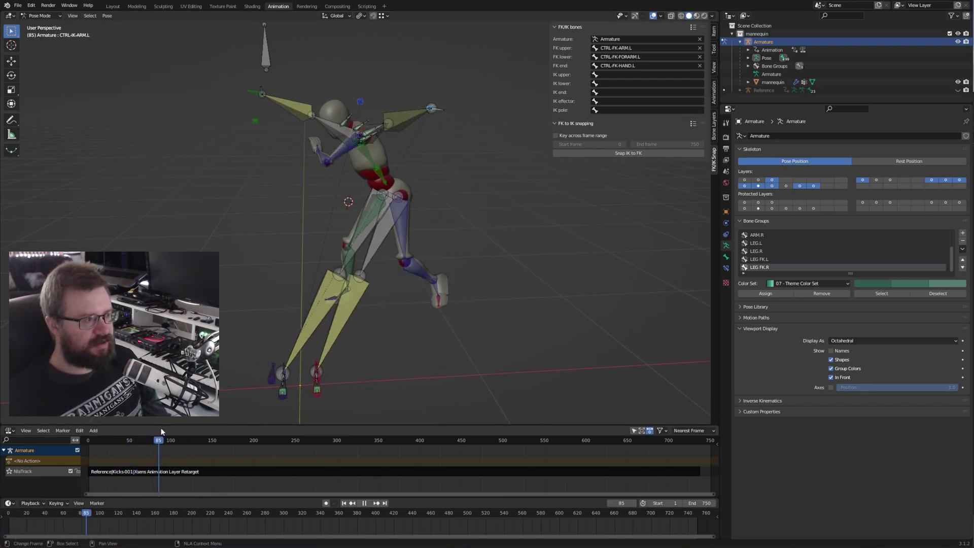
{"action": "key", "text": "Escape"}
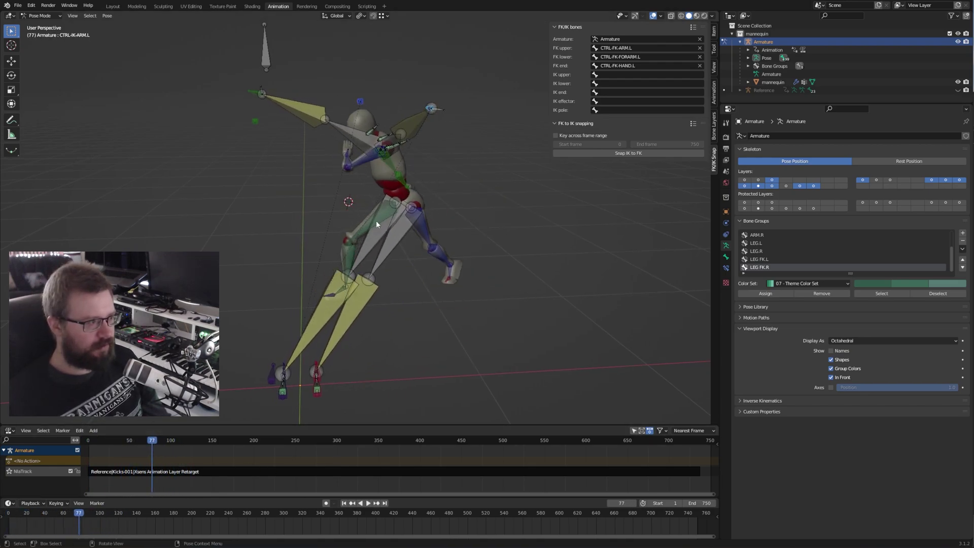
Step: Search 'mch-ik' to set IK upper to MCH-IK-ARM.L, then 'fo' for IK lower MCH-IK-FORARM.L
{"action": "middle_click_drag", "start_coordinate": [376, 221], "coordinate": [421, 161]}
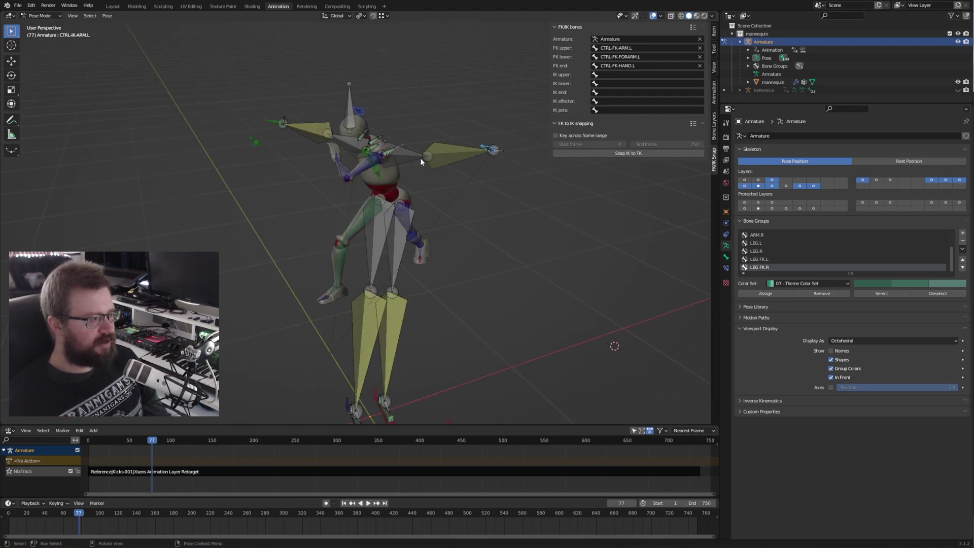
{"action": "left_click", "coordinate": [409, 155]}
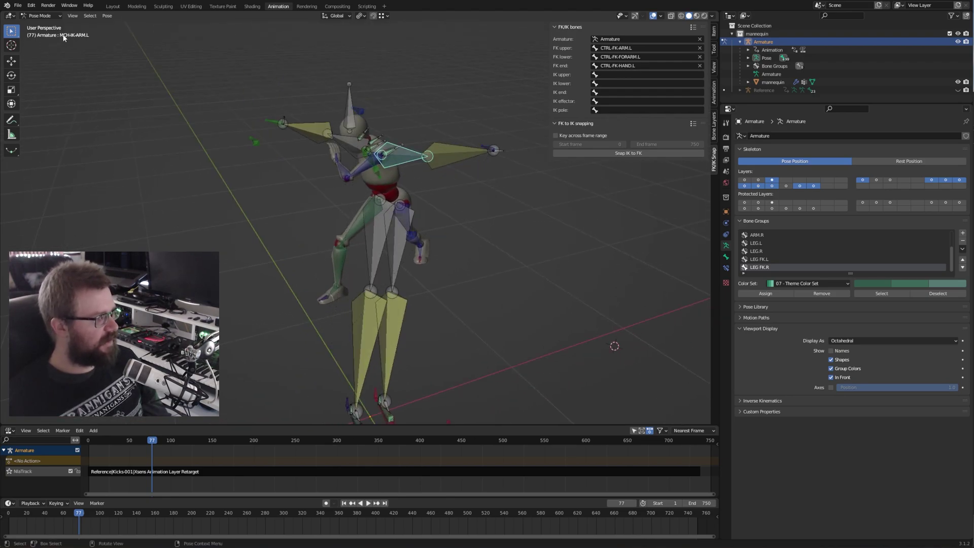
{"action": "left_click", "coordinate": [616, 74]}
{"action": "type", "text": "m"}
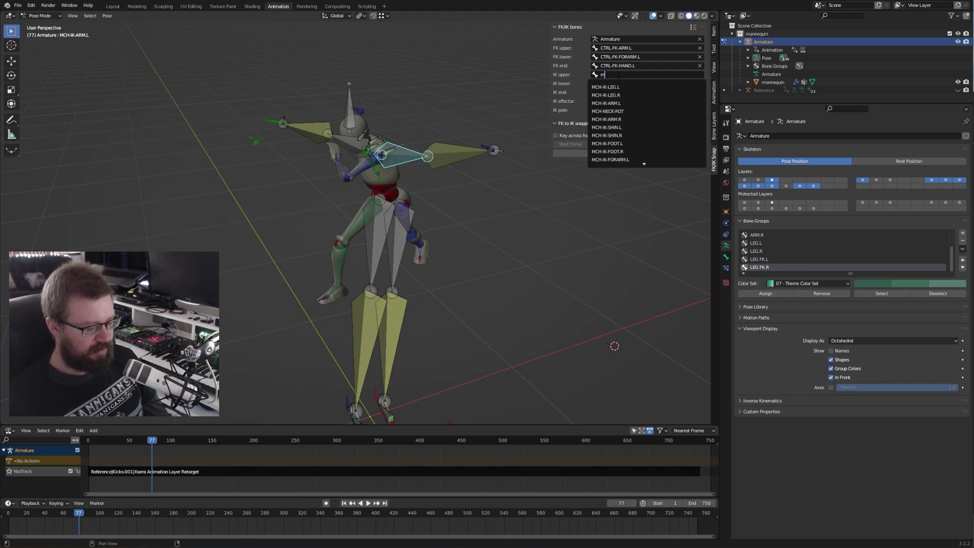
{"action": "type", "text": "ch-ik"}
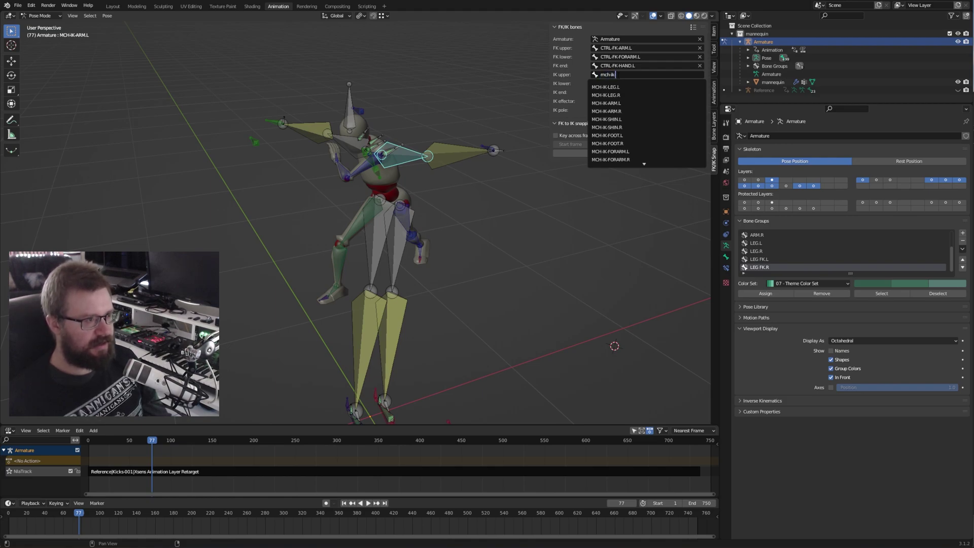
{"action": "left_click", "coordinate": [629, 103]}
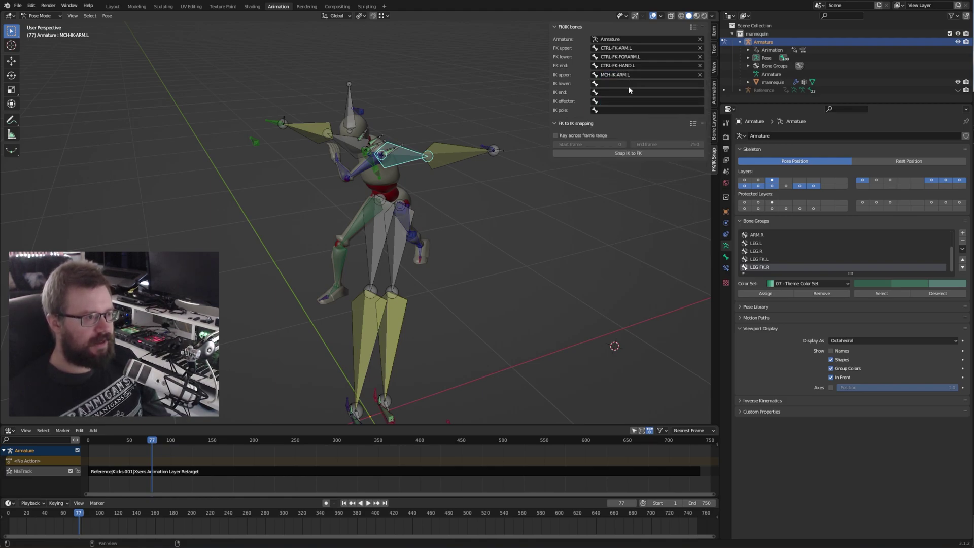
{"action": "left_click", "coordinate": [629, 84]}
{"action": "type", "text": "for"}
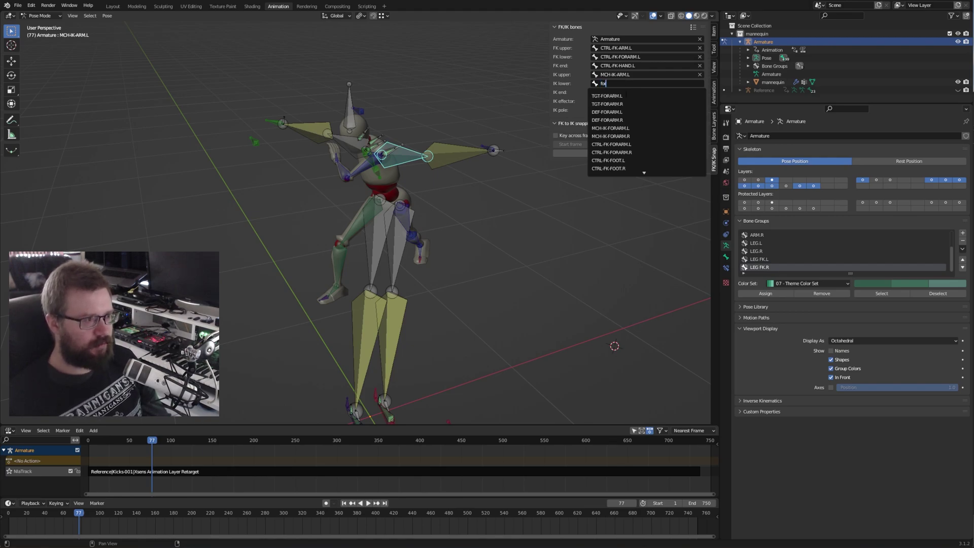
{"action": "left_click", "coordinate": [629, 128]}
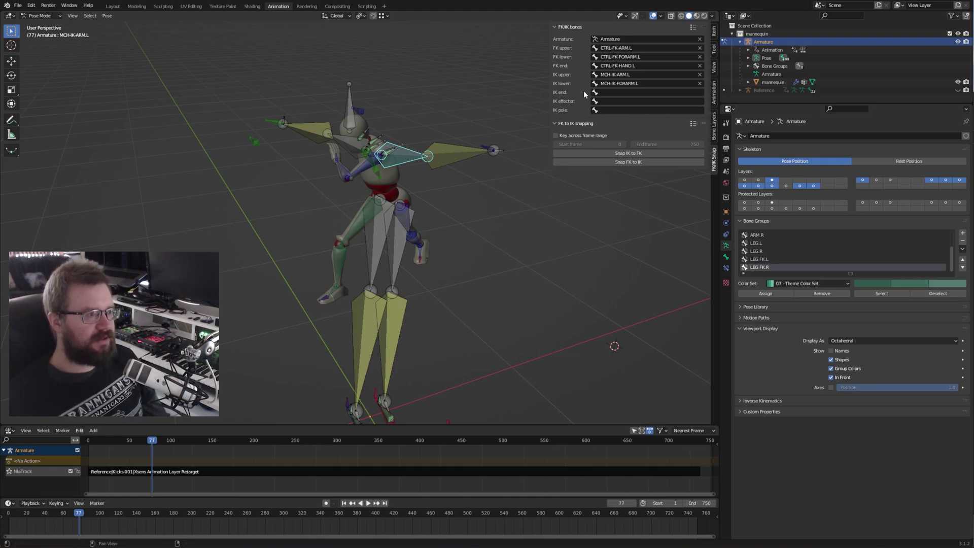
Step: Set IK end to CTRL-IK-ARM.L and browse the IK effector list, leaving it empty
{"action": "left_click", "coordinate": [499, 151]}
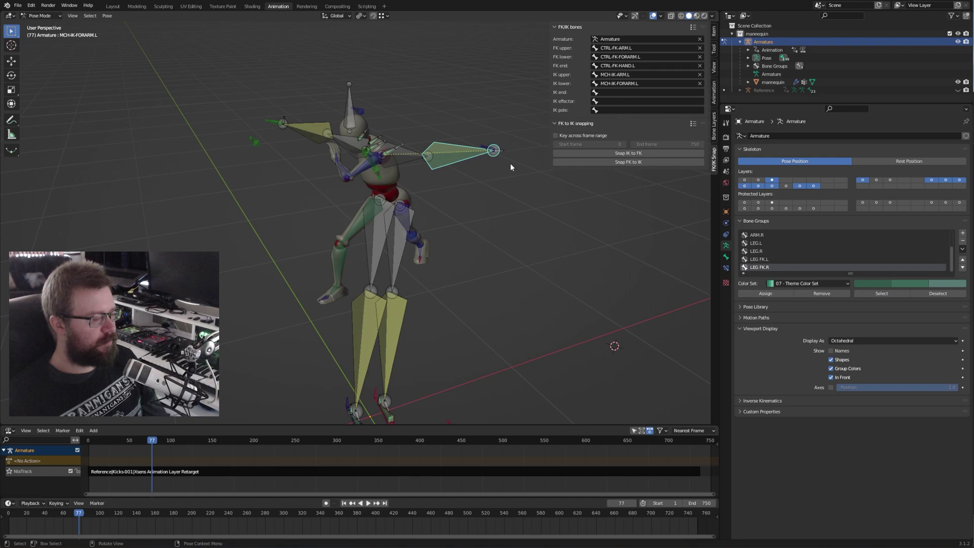
{"action": "left_click", "coordinate": [490, 149]}
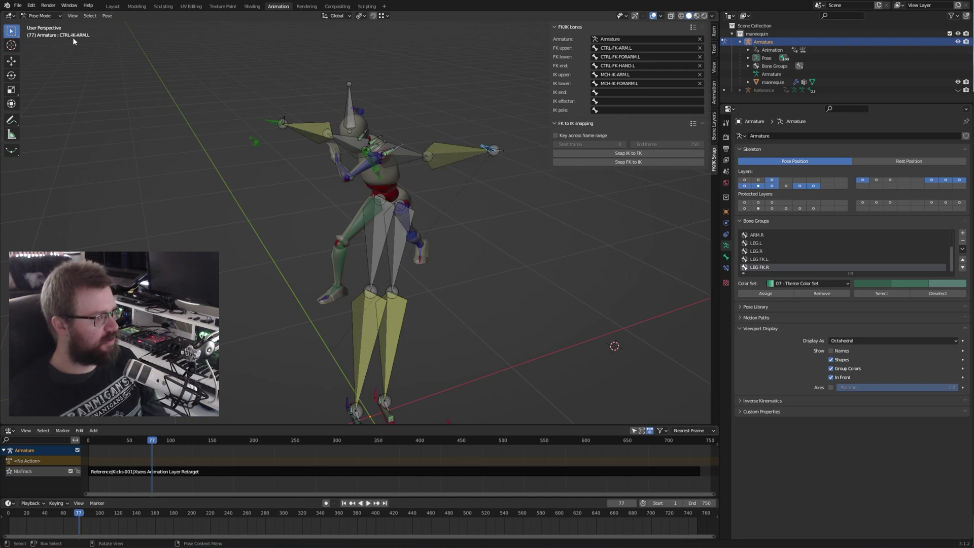
{"action": "left_click", "coordinate": [609, 92]}
{"action": "type", "text": "c"}
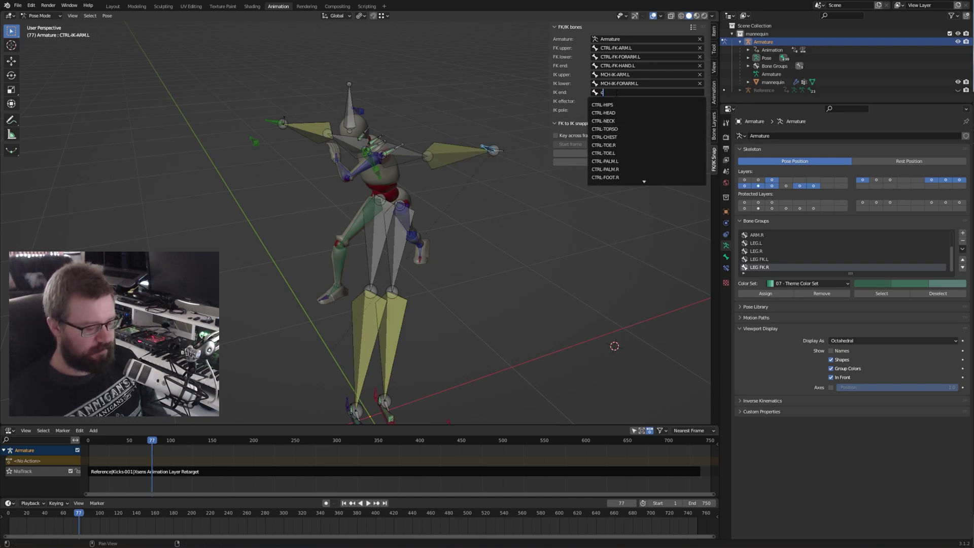
{"action": "type", "text": "trl-ik"}
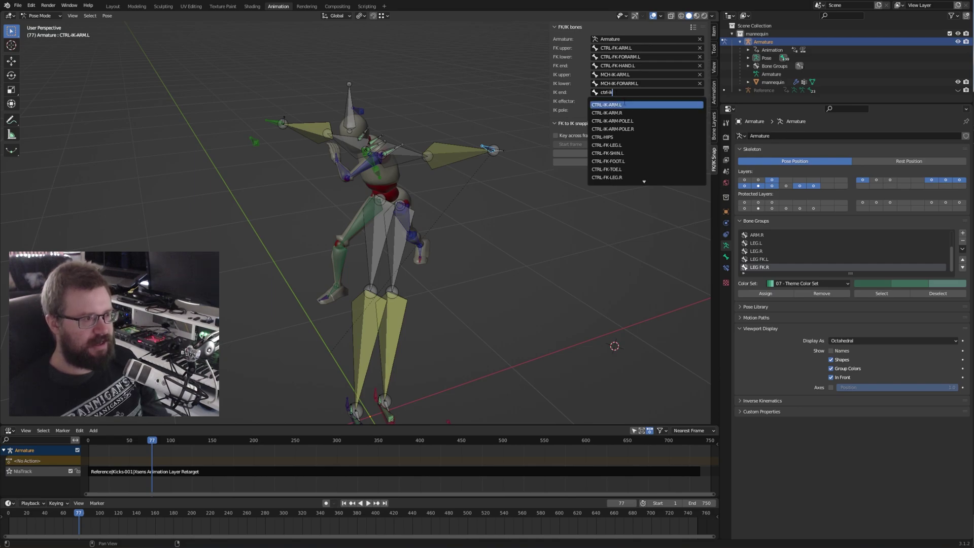
{"action": "left_click", "coordinate": [620, 104]}
{"action": "left_click", "coordinate": [628, 101]}
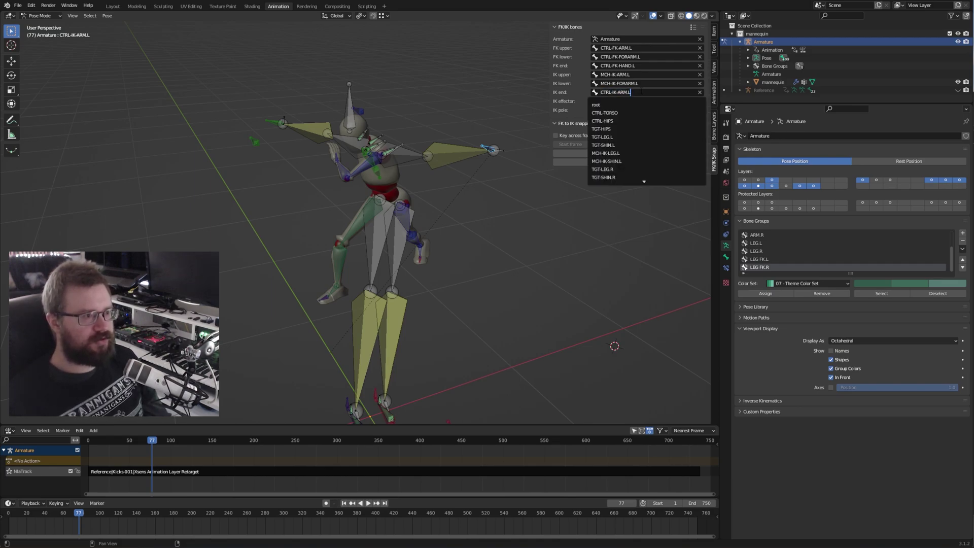
{"action": "left_click", "coordinate": [617, 101]}
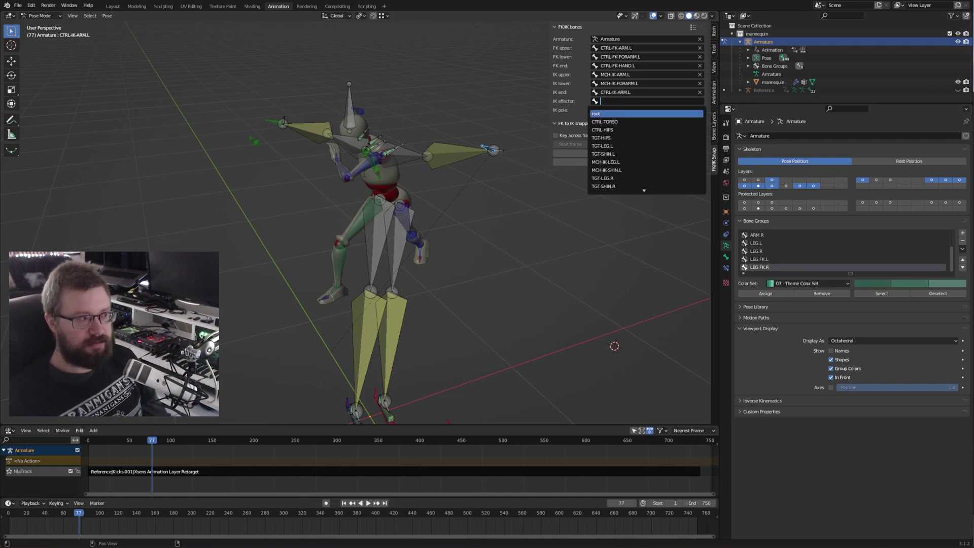
{"action": "left_click", "coordinate": [568, 108]}
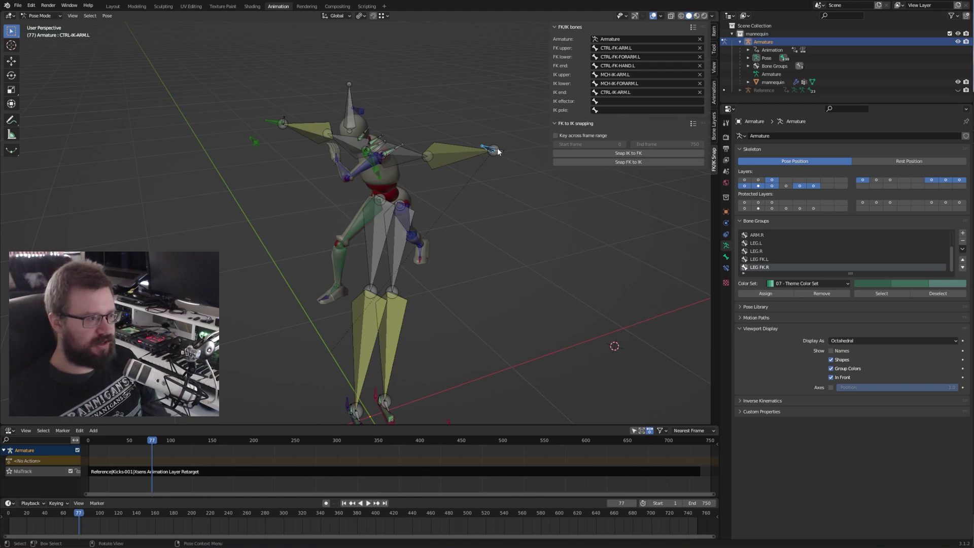
Step: Move the left IK hand control twice to test a bent arm pose
{"action": "key", "text": "g"}
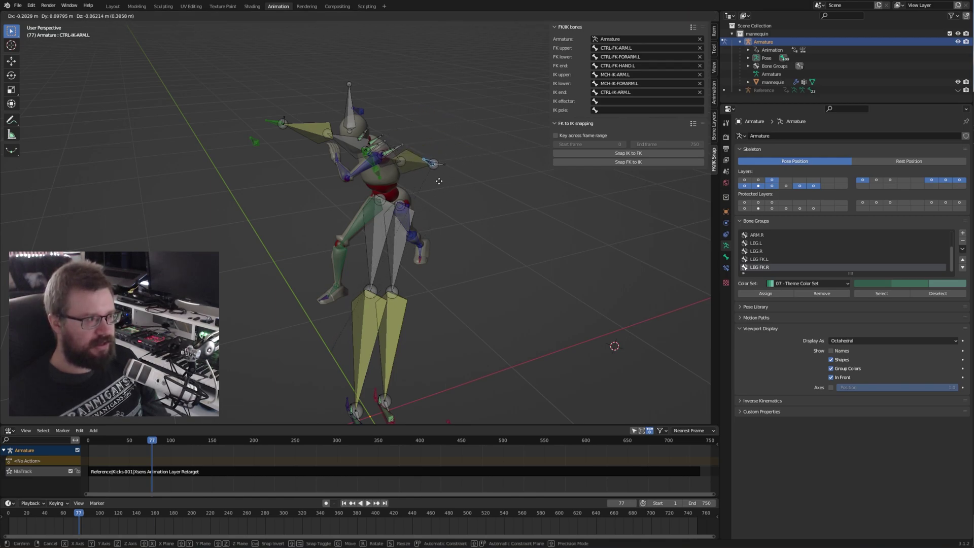
{"action": "left_click", "coordinate": [464, 71]}
{"action": "middle_click_drag", "start_coordinate": [464, 72], "coordinate": [292, 259]}
{"action": "key", "text": "g"}
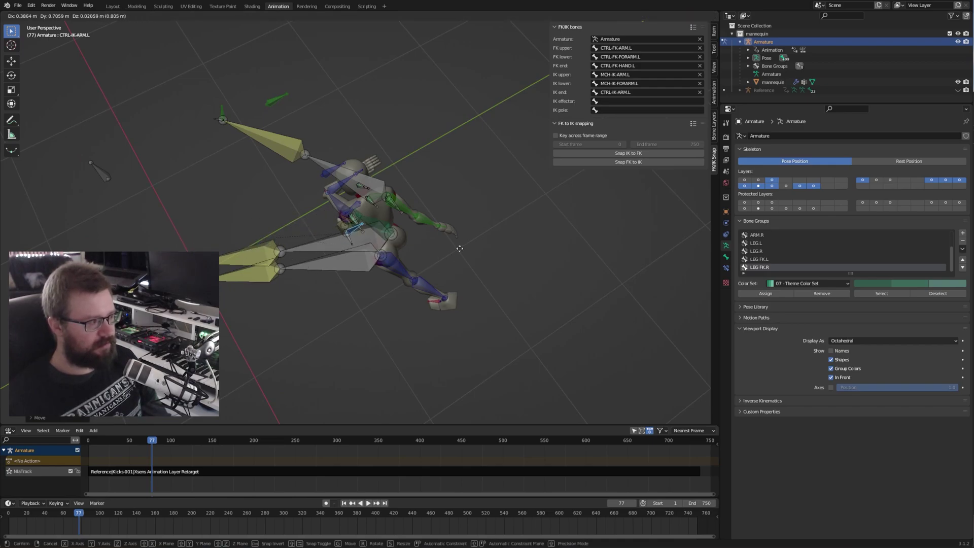
{"action": "left_click", "coordinate": [419, 238]}
{"action": "middle_click_drag", "start_coordinate": [419, 238], "coordinate": [631, 103]}
Step: Paste CTRL-IK-ARM.L into the IK effector field and confirm it
{"action": "left_click", "coordinate": [634, 101]}
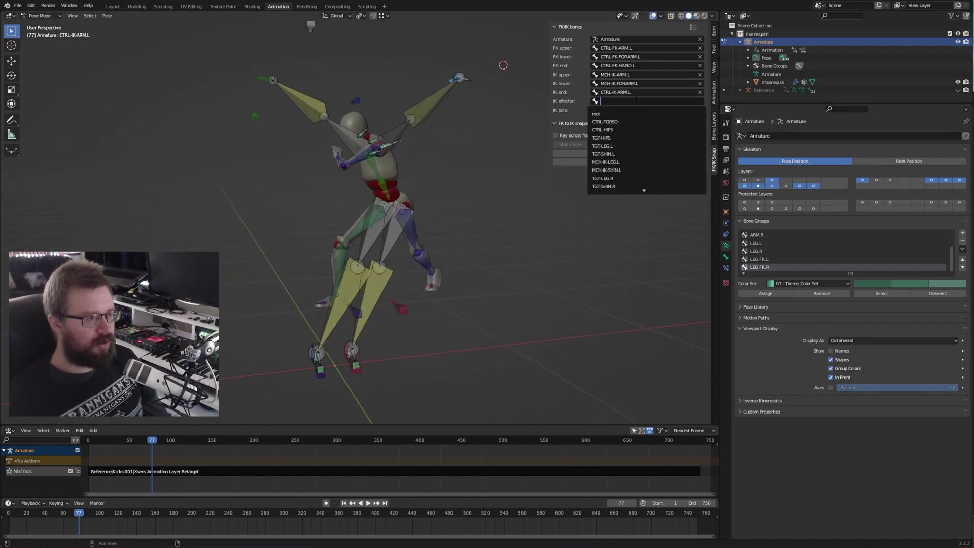
{"action": "type", "text": "CTRL-IK-ARM.L"}
{"action": "key", "text": "Return"}
{"action": "middle_click_drag", "start_coordinate": [456, 162], "coordinate": [434, 177]}
Step: Reposition the left hand IK control and move the elbow pole target to the right
{"action": "left_click", "coordinate": [353, 103]}
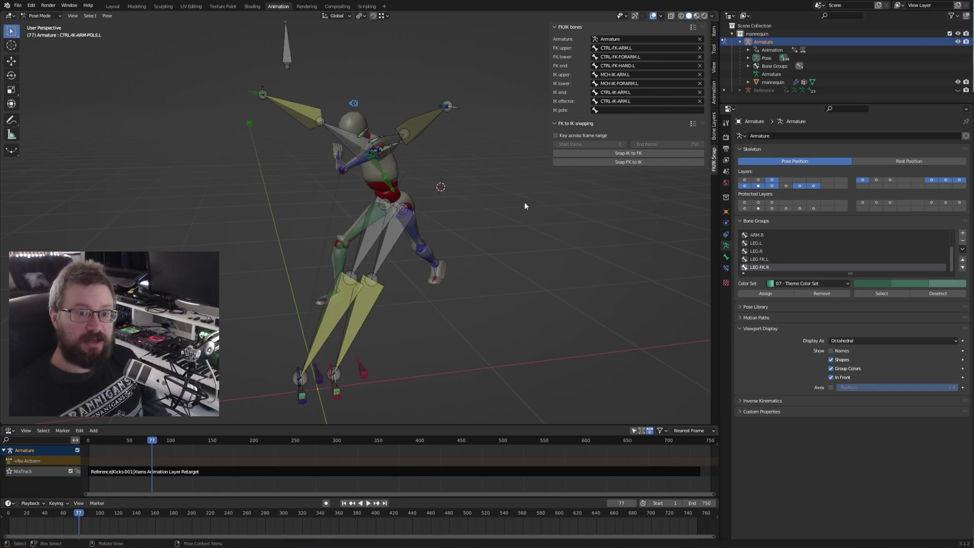
{"action": "middle_click_drag", "start_coordinate": [452, 202], "coordinate": [374, 118]}
{"action": "middle_click_drag", "start_coordinate": [423, 183], "coordinate": [373, 384]}
{"action": "left_click", "coordinate": [374, 390]}
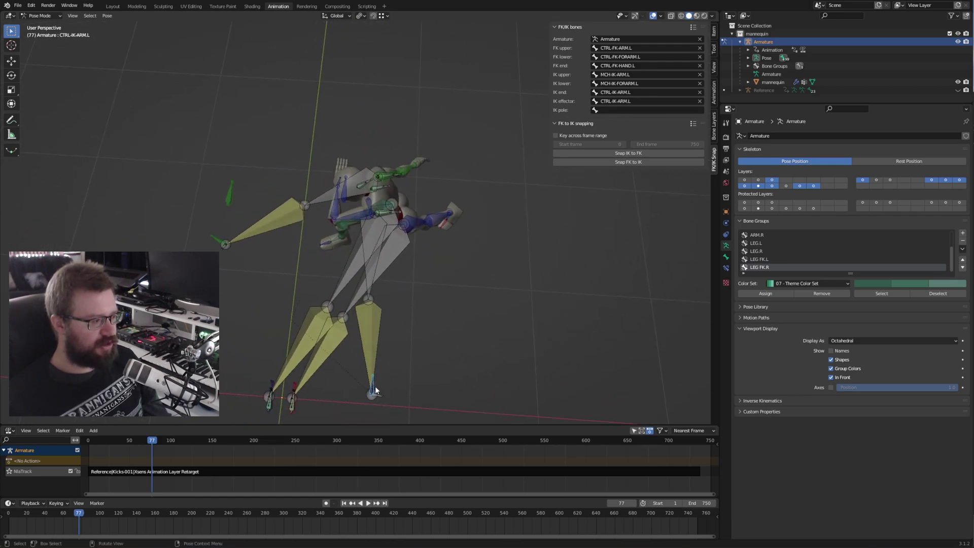
{"action": "key", "text": "g"}
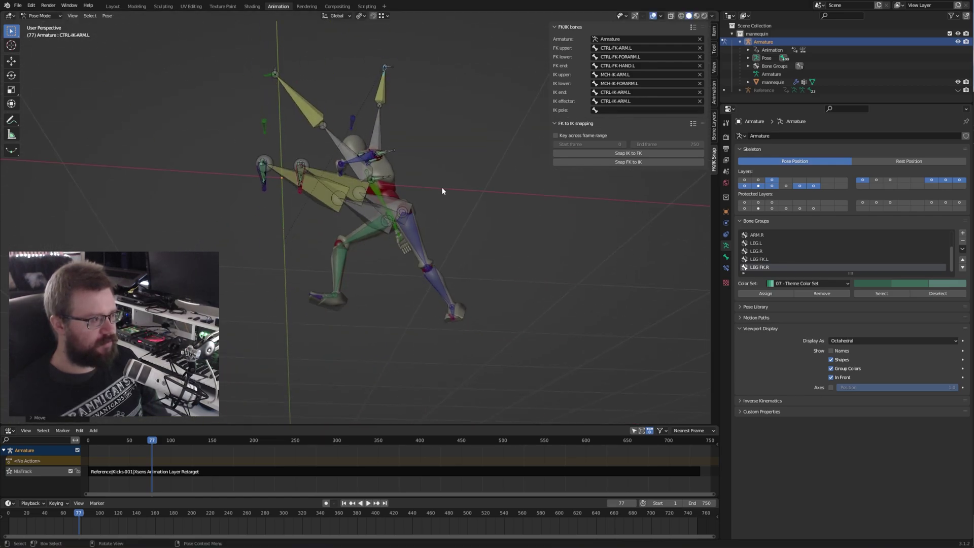
{"action": "left_click", "coordinate": [428, 144]}
{"action": "middle_click_drag", "start_coordinate": [429, 144], "coordinate": [412, 176]}
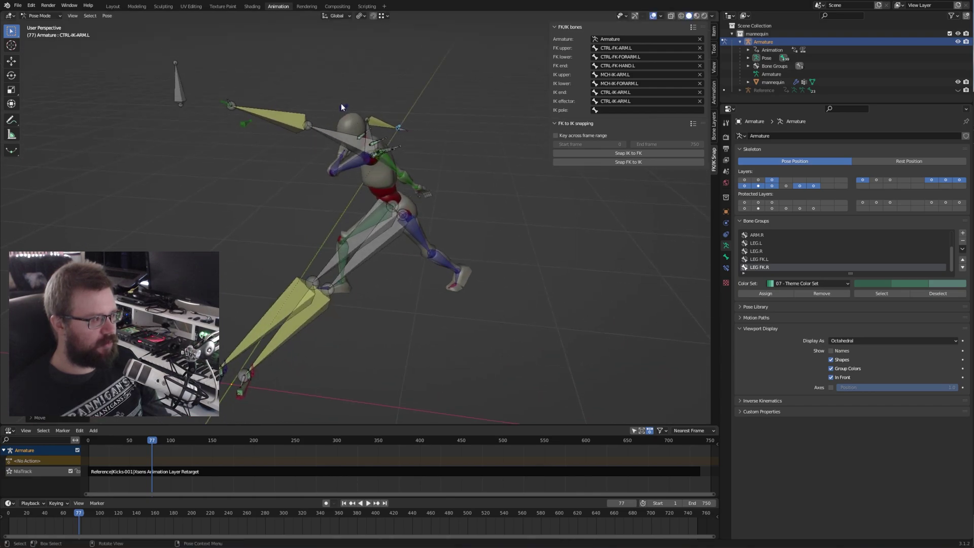
{"action": "left_click", "coordinate": [341, 107]}
{"action": "key", "text": "g"}
{"action": "left_click", "coordinate": [441, 110]}
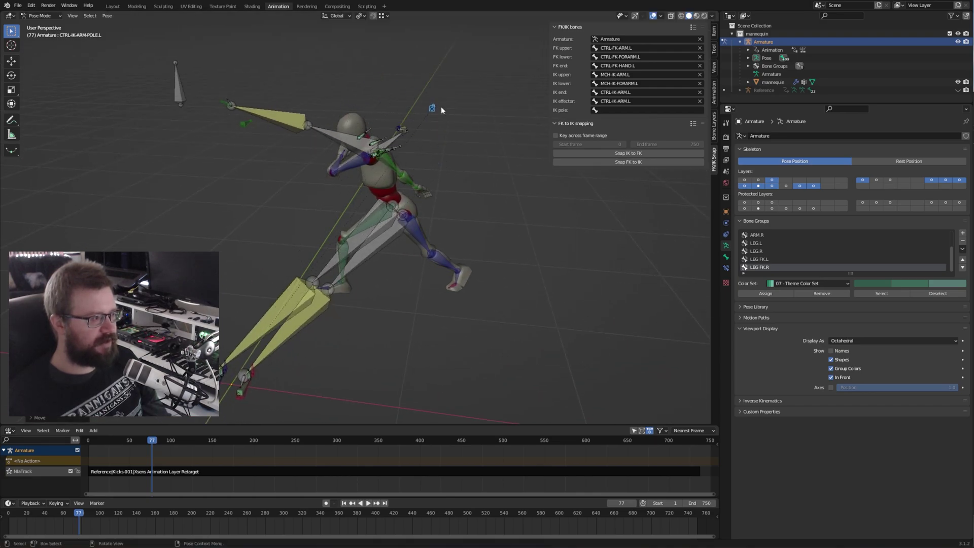
{"action": "middle_click_drag", "start_coordinate": [442, 109], "coordinate": [495, 157]}
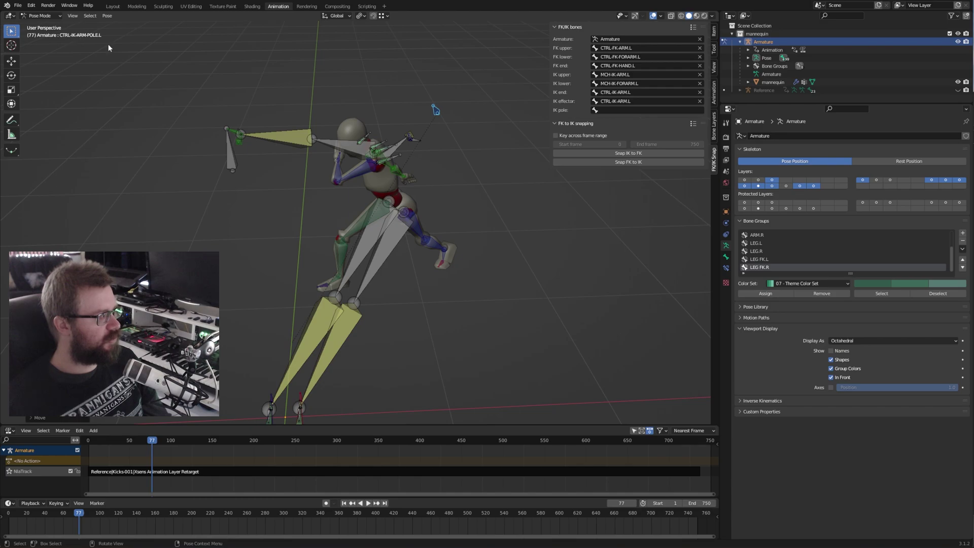
Step: Search 'pole' to assign CTRL-IK-ARM-POLE.L as the IK pole, then clear the selected bone's location
{"action": "left_click", "coordinate": [645, 110]}
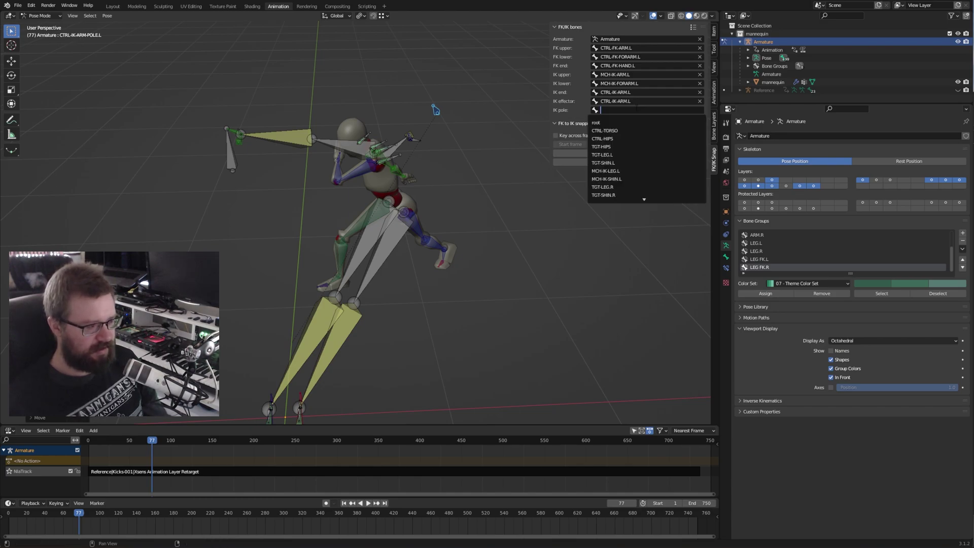
{"action": "type", "text": "pole"}
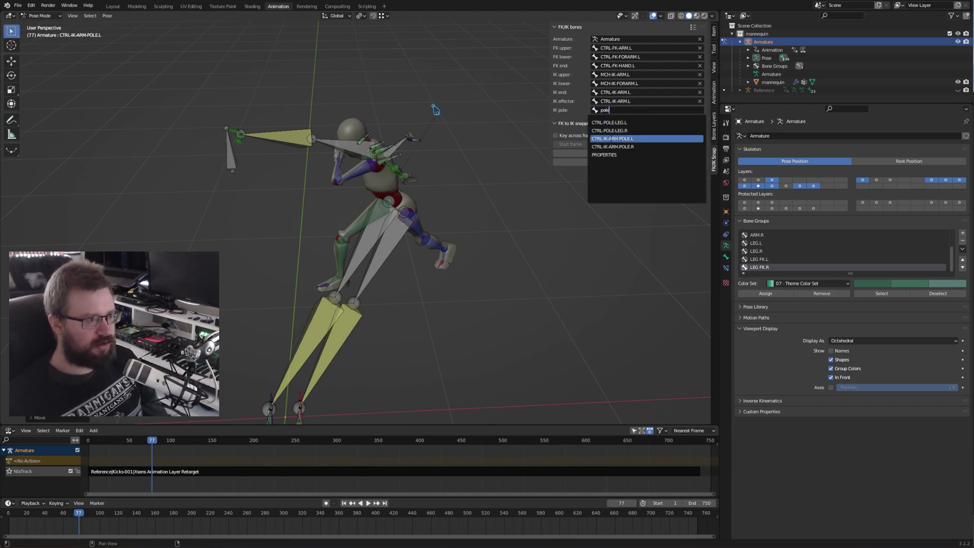
{"action": "left_click", "coordinate": [620, 138]}
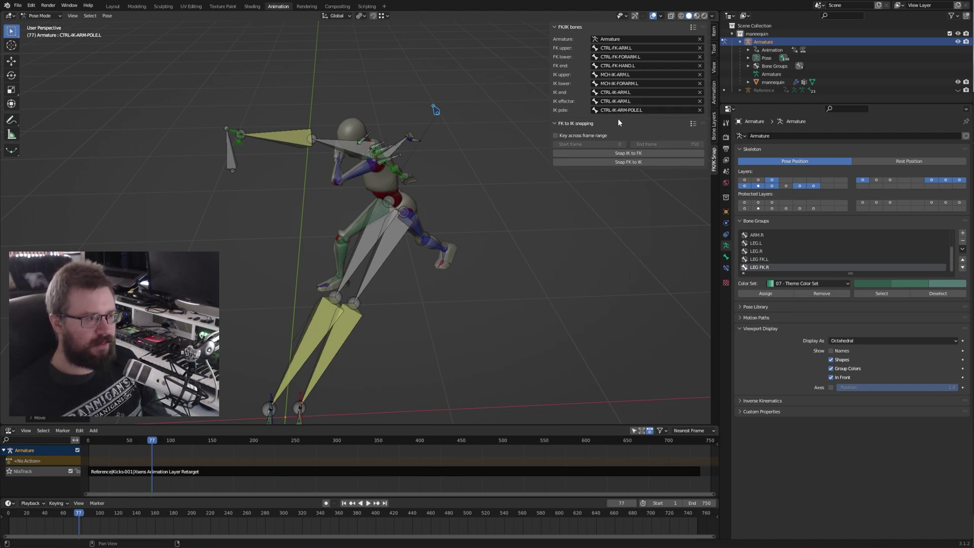
{"action": "middle_click_drag", "start_coordinate": [426, 115], "coordinate": [409, 158]}
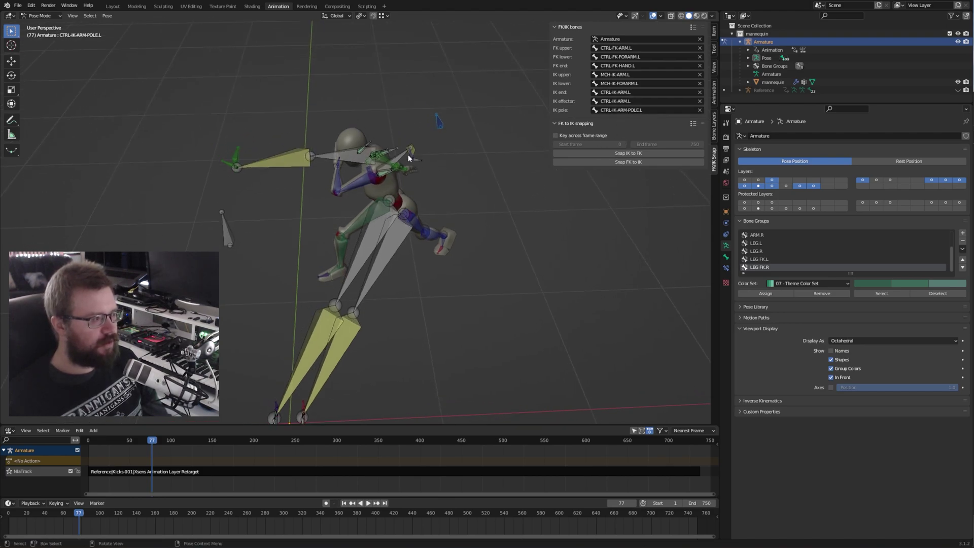
{"action": "key", "text": "alt+g"}
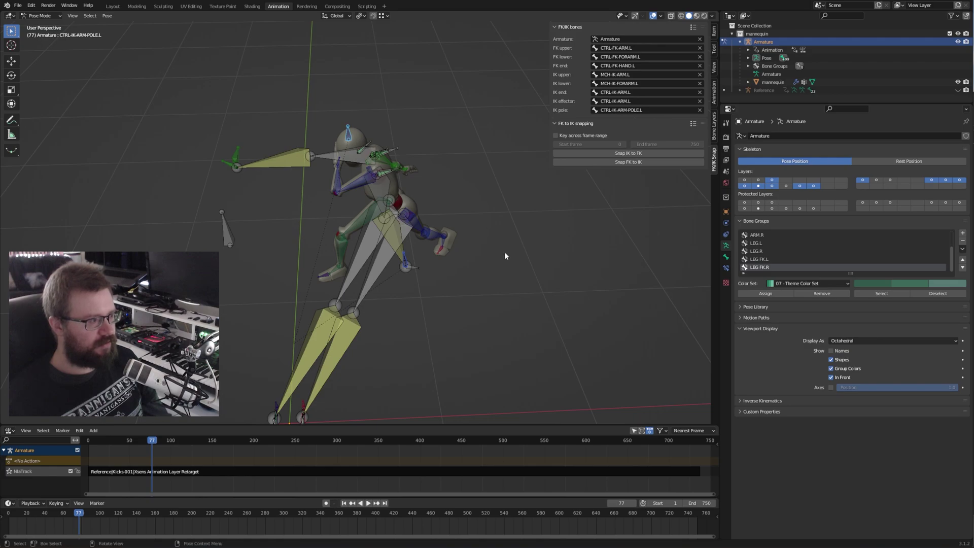
{"action": "middle_click_drag", "start_coordinate": [504, 251], "coordinate": [517, 228]}
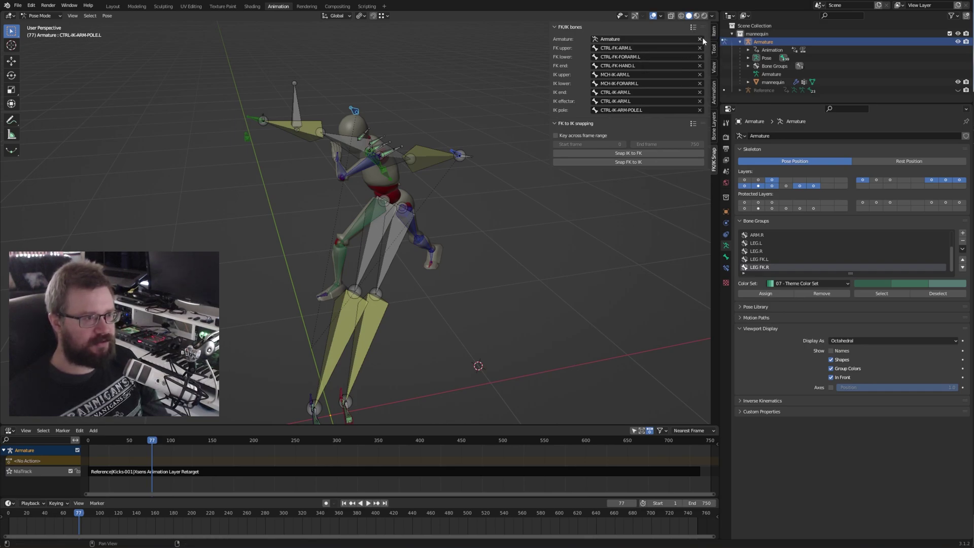
Step: Add a new FK/IK bones preset named arm.L
{"action": "left_click", "coordinate": [693, 27]}
{"action": "left_click", "coordinate": [674, 47]}
{"action": "type", "text": "arm.L"}
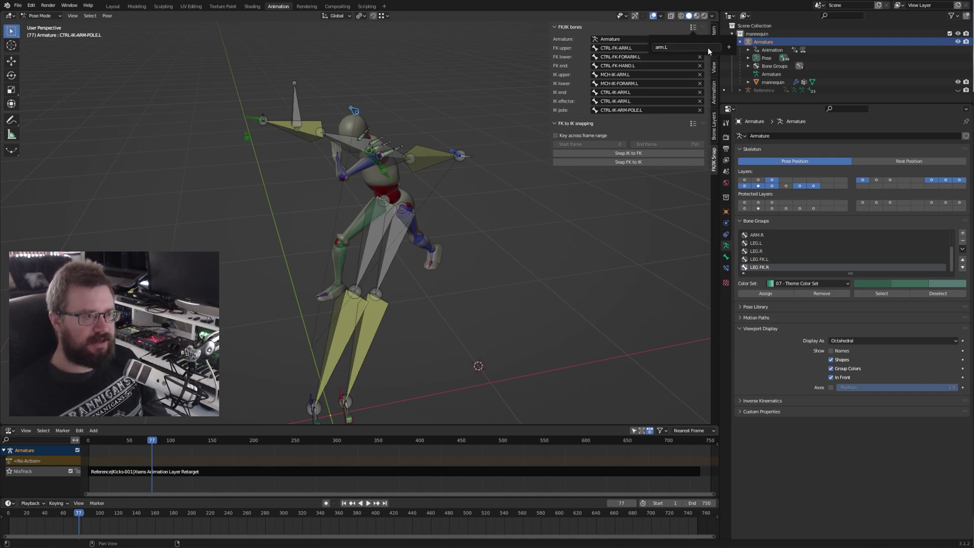
{"action": "left_click", "coordinate": [729, 47]}
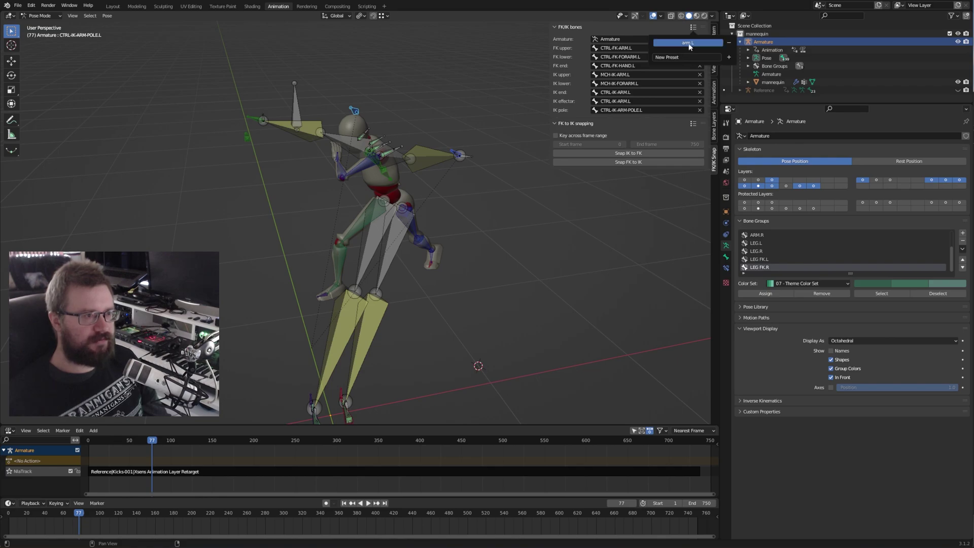
Step: Set the FK upper, lower and end to CTRL-FK-ARM.R, CTRL-FK-FORARM.R, CTRL-FK-HAND.R and IK upper to MCH-IK-ARM.R
{"action": "left_click", "coordinate": [632, 47]}
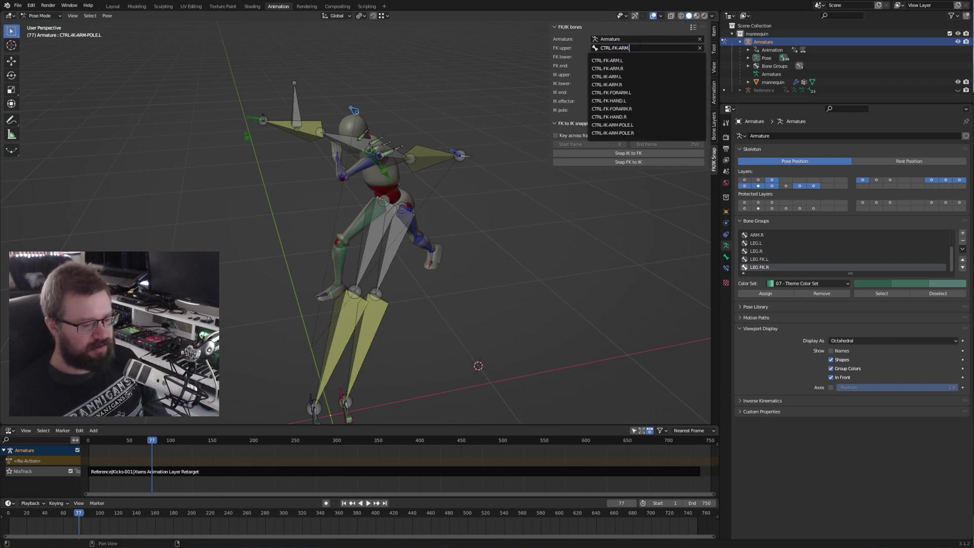
{"action": "left_click", "coordinate": [648, 58]}
{"action": "left_click", "coordinate": [649, 57]}
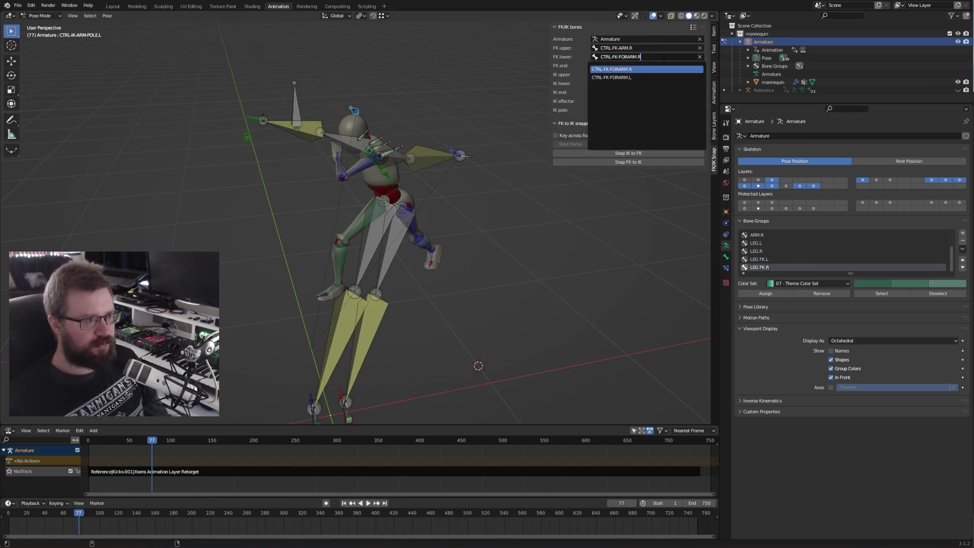
{"action": "left_click", "coordinate": [646, 69]}
{"action": "left_click", "coordinate": [648, 66]}
{"action": "key", "text": "End"}
{"action": "key", "text": "BackSpace"}
{"action": "type", "text": "R"}
{"action": "key", "text": "Return"}
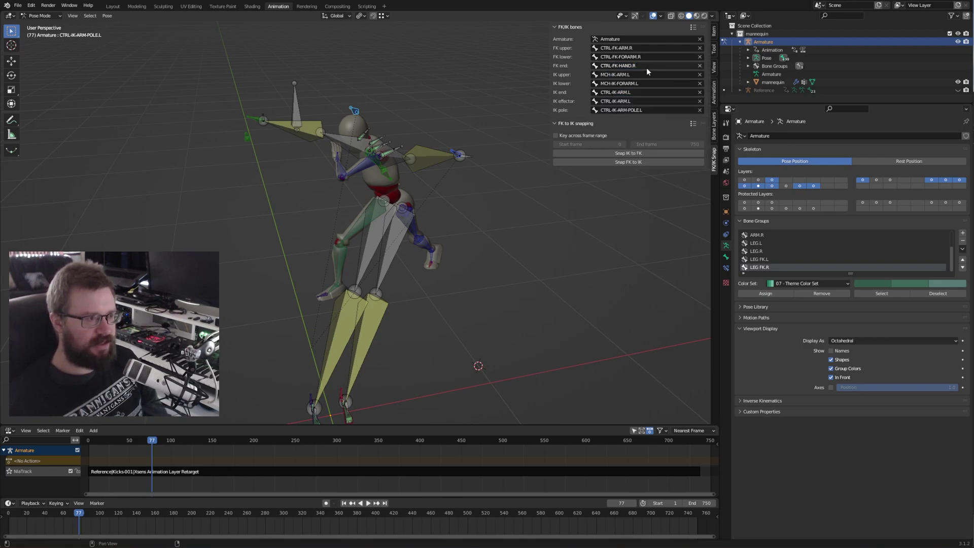
{"action": "left_click", "coordinate": [644, 74]}
{"action": "key", "text": "End"}
{"action": "key", "text": "BackSpace"}
{"action": "type", "text": "R"}
{"action": "key", "text": "Return"}
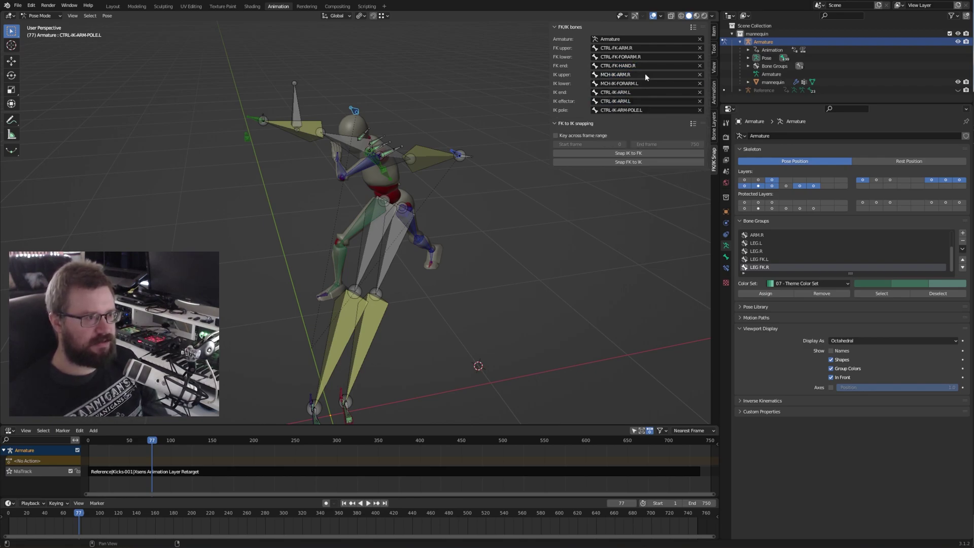
Step: Change the IK lower, end, effector and pole bone names from the .L to the .R side
{"action": "left_click", "coordinate": [668, 84]}
{"action": "key", "text": "End"}
{"action": "key", "text": "BackSpace"}
{"action": "type", "text": "R"}
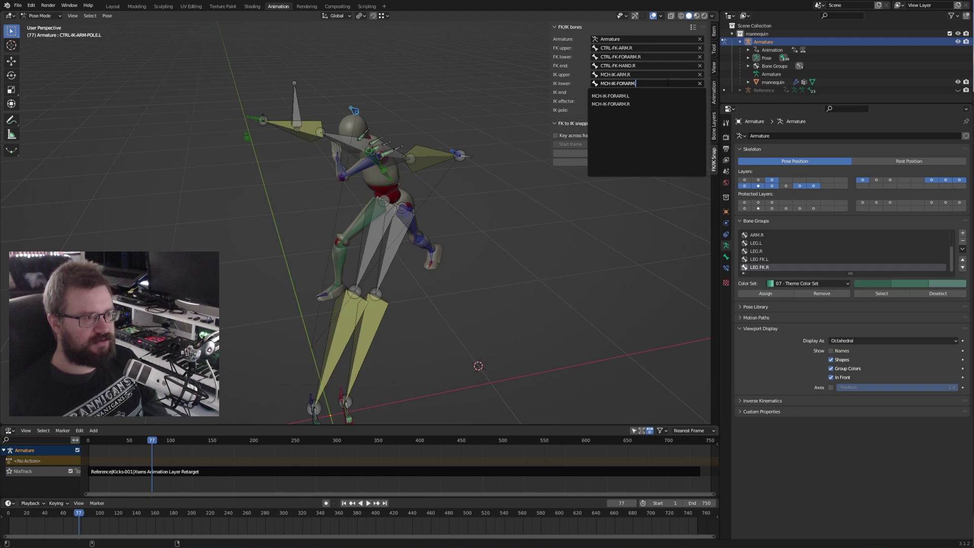
{"action": "key", "text": "Return"}
{"action": "left_click", "coordinate": [640, 93]}
{"action": "key", "text": "End"}
{"action": "key", "text": "BackSpace"}
{"action": "type", "text": "R"}
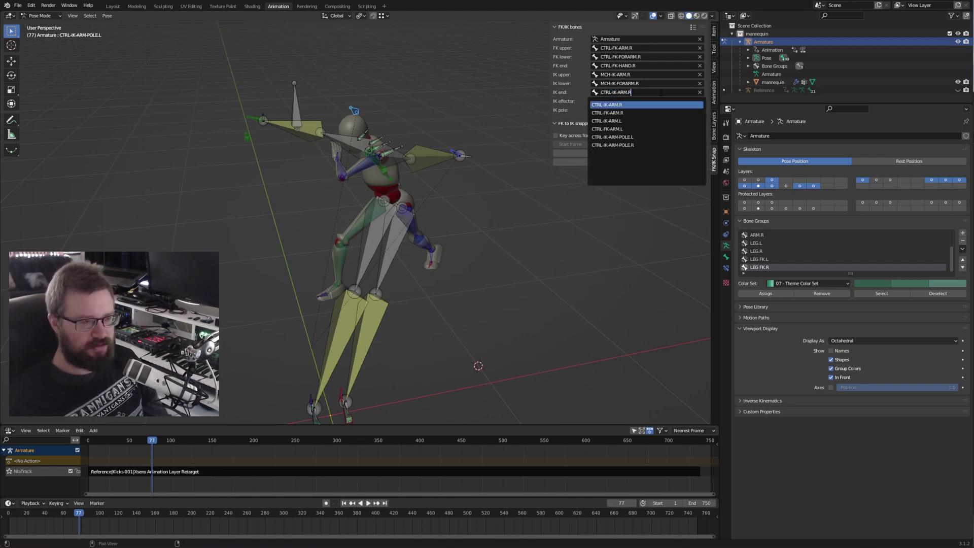
{"action": "key", "text": "Return"}
{"action": "left_click", "coordinate": [640, 101]}
{"action": "key", "text": "End"}
{"action": "key", "text": "BackSpace"}
{"action": "type", "text": "R"}
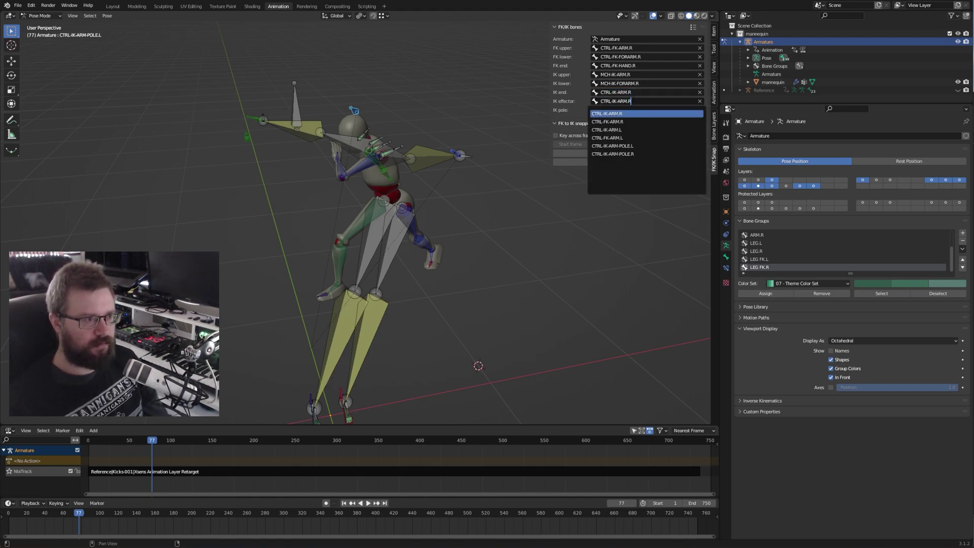
{"action": "key", "text": "Return"}
{"action": "left_click", "coordinate": [640, 110]}
{"action": "key", "text": "End"}
{"action": "key", "text": "BackSpace"}
{"action": "type", "text": "R"}
{"action": "key", "text": "Return"}
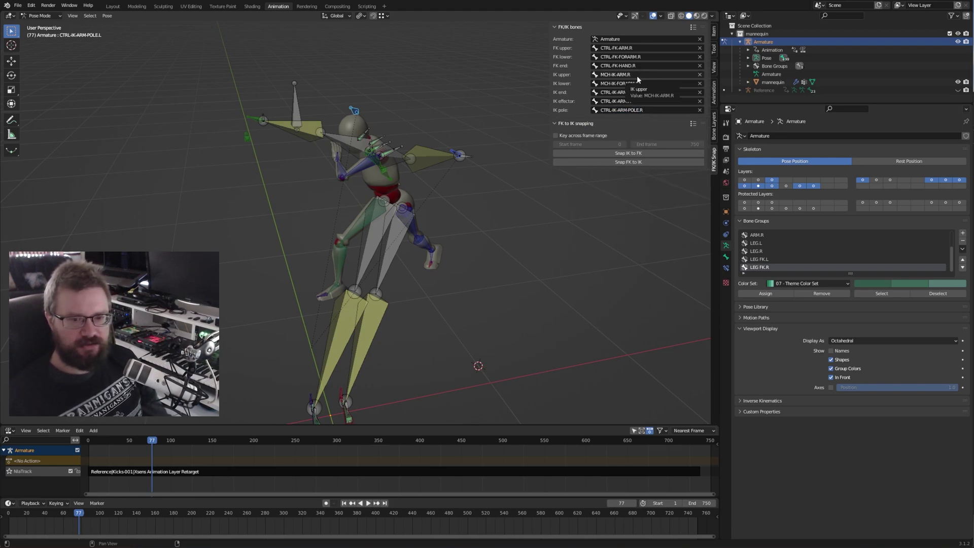
Step: Save the right-arm bone set as a new FK/IK preset named 'arm.R'
{"action": "left_click", "coordinate": [693, 27]}
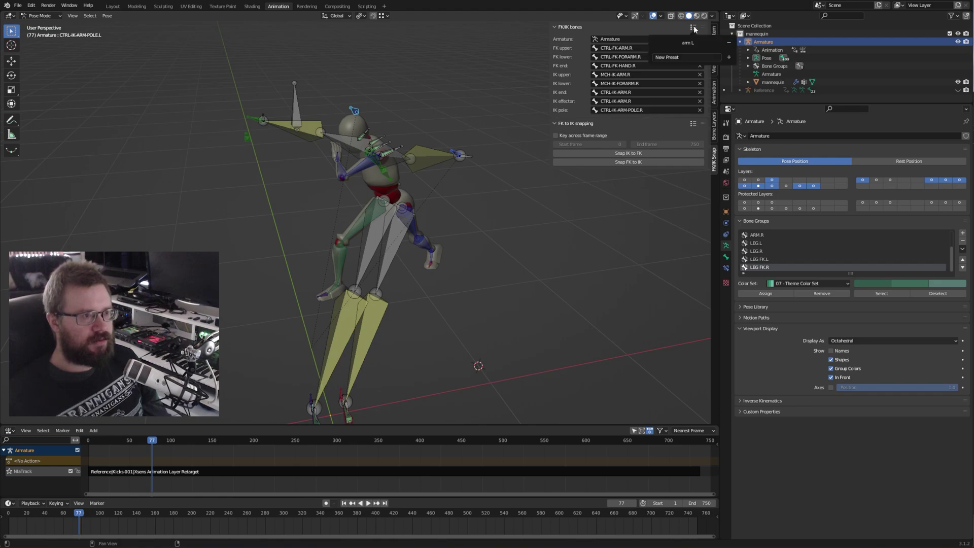
{"action": "left_click", "coordinate": [670, 57]}
{"action": "type", "text": "arm.R"}
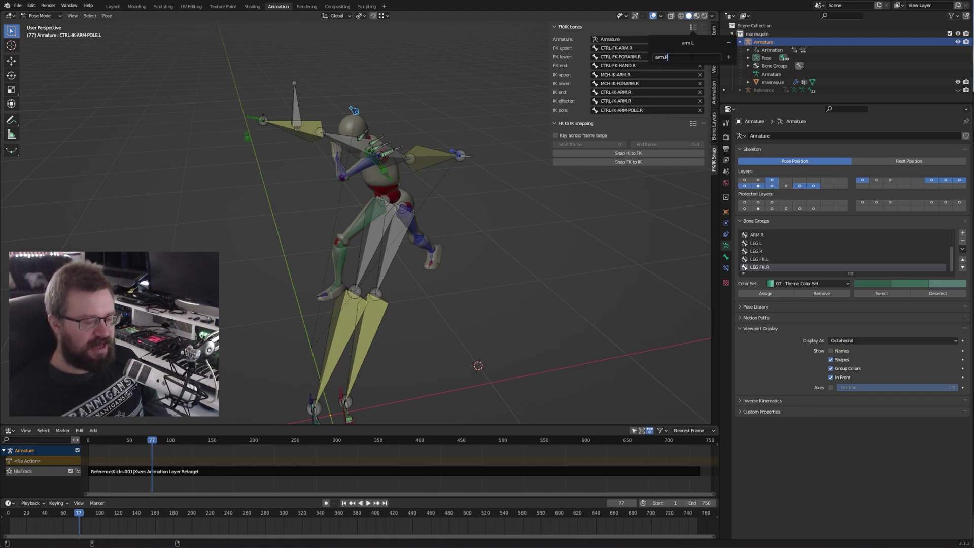
{"action": "key", "text": "Return"}
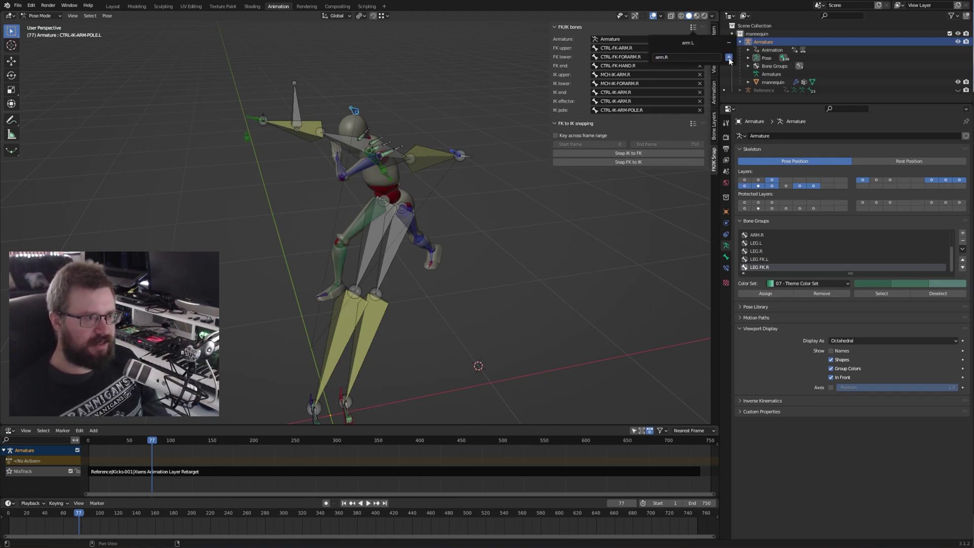
{"action": "left_click", "coordinate": [729, 58]}
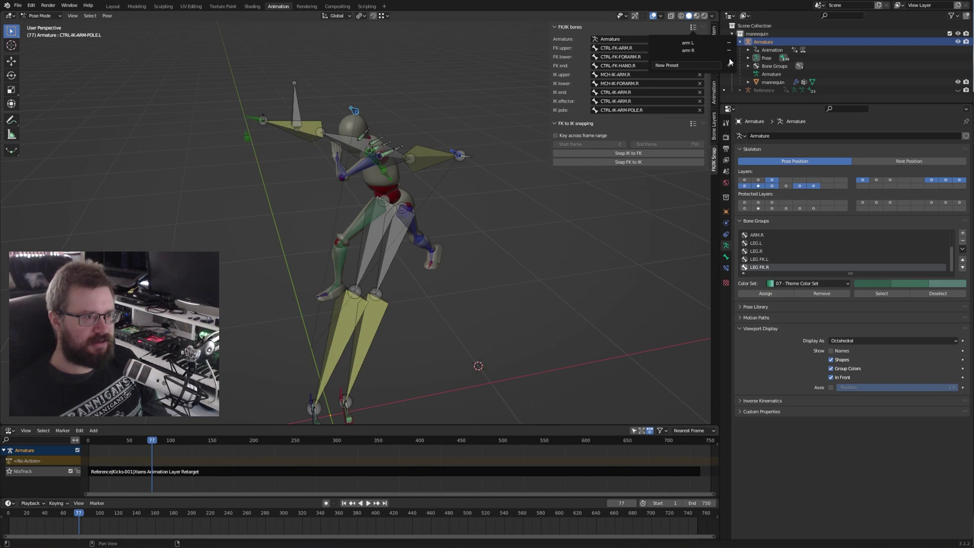
Step: Try the arm L and arm R presets, reload arm L, and hide the yellow control-bone layer
{"action": "left_click", "coordinate": [697, 27]}
{"action": "left_click", "coordinate": [688, 43]}
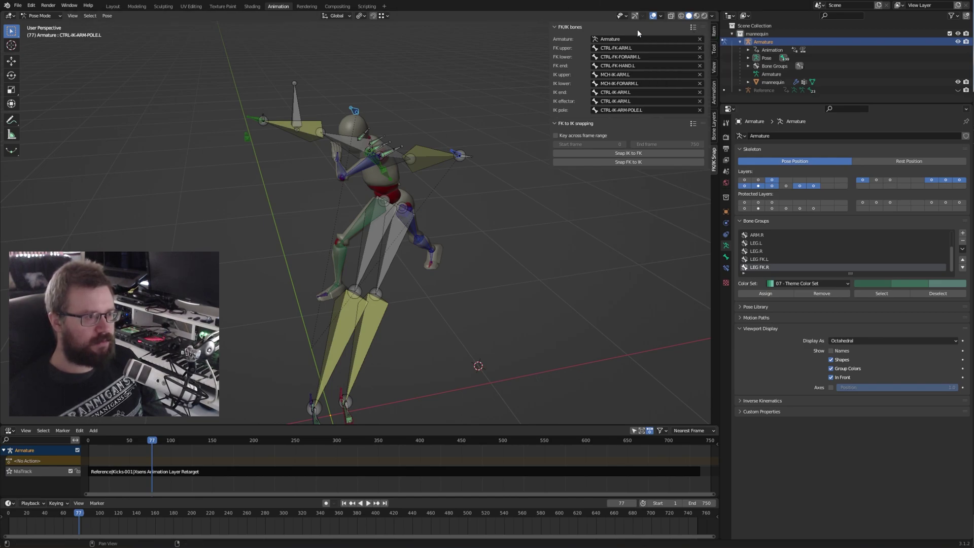
{"action": "left_click", "coordinate": [689, 26]}
{"action": "left_click", "coordinate": [680, 52]}
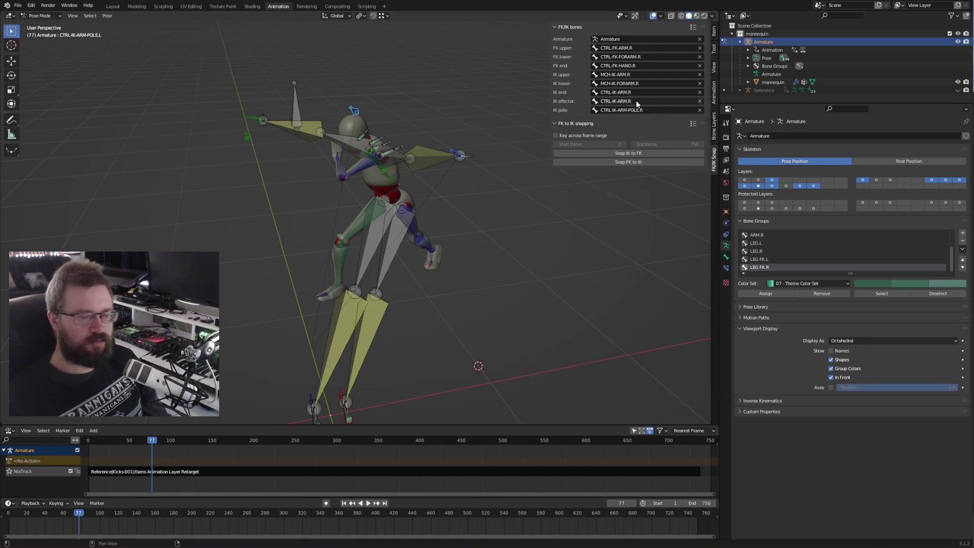
{"action": "left_click", "coordinate": [691, 26]}
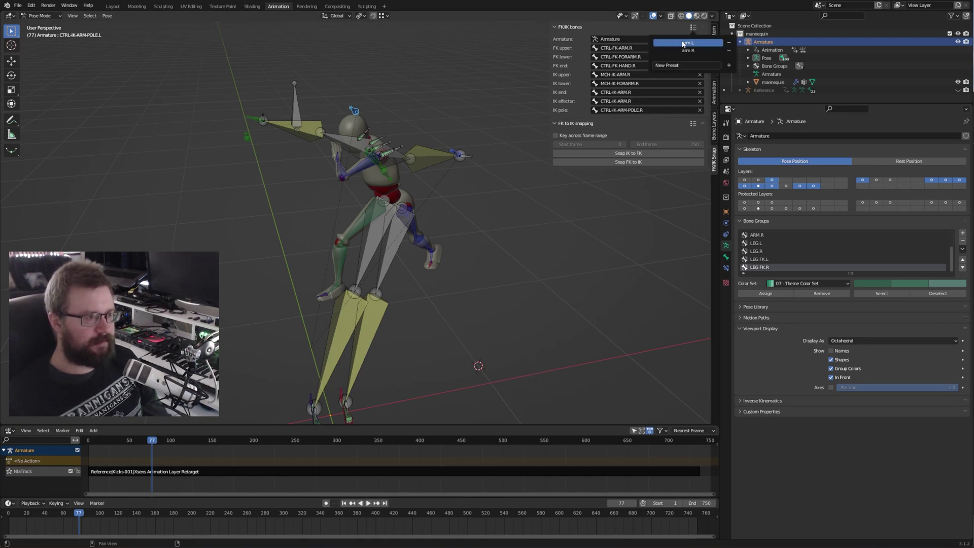
{"action": "left_click", "coordinate": [688, 43]}
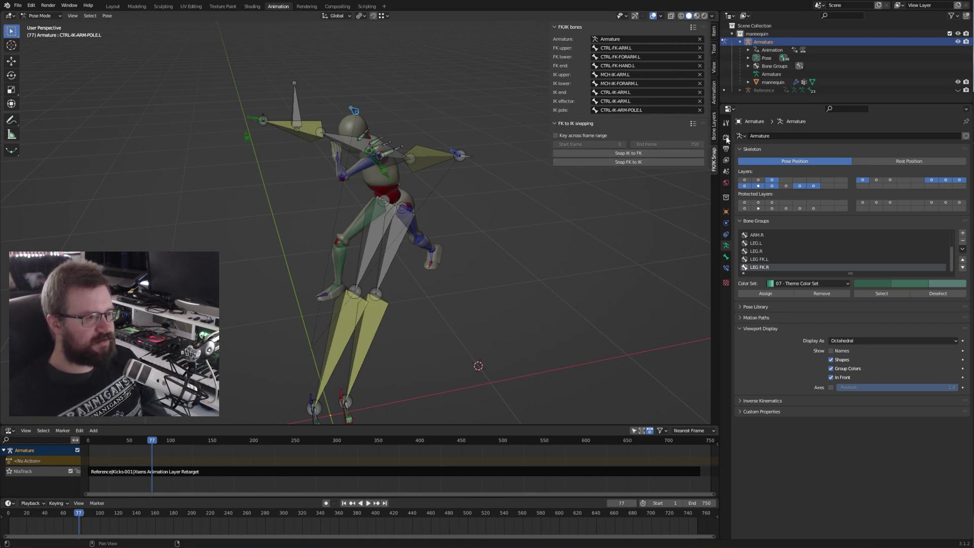
{"action": "left_click", "coordinate": [786, 186], "text": "shift"}
{"action": "left_click", "coordinate": [772, 179], "text": "shift"}
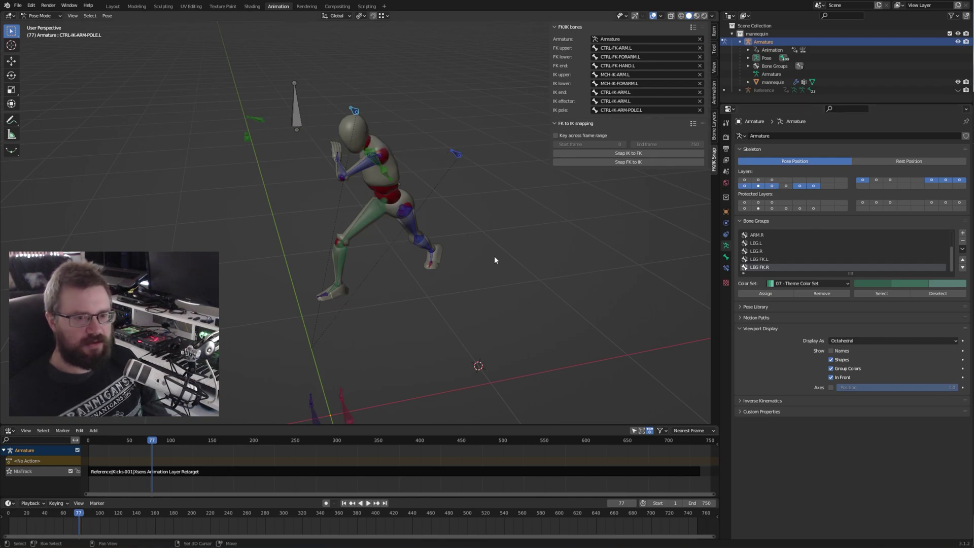
Step: Snap the left arm's IK controls to FK and orbit around to check the result
{"action": "middle_click_drag", "start_coordinate": [494, 256], "coordinate": [489, 241], "text": "shift"}
{"action": "middle_click_drag", "start_coordinate": [478, 193], "coordinate": [513, 203]}
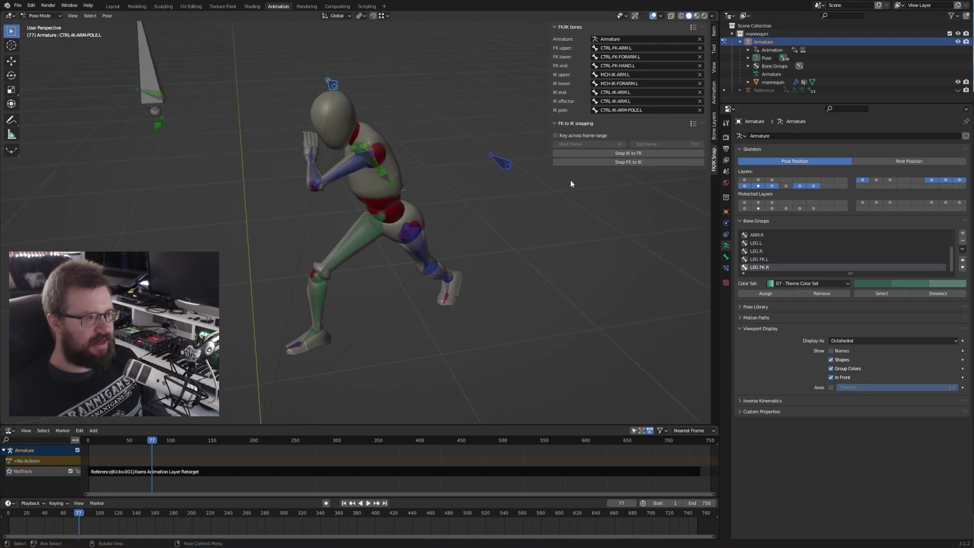
{"action": "left_click", "coordinate": [629, 153]}
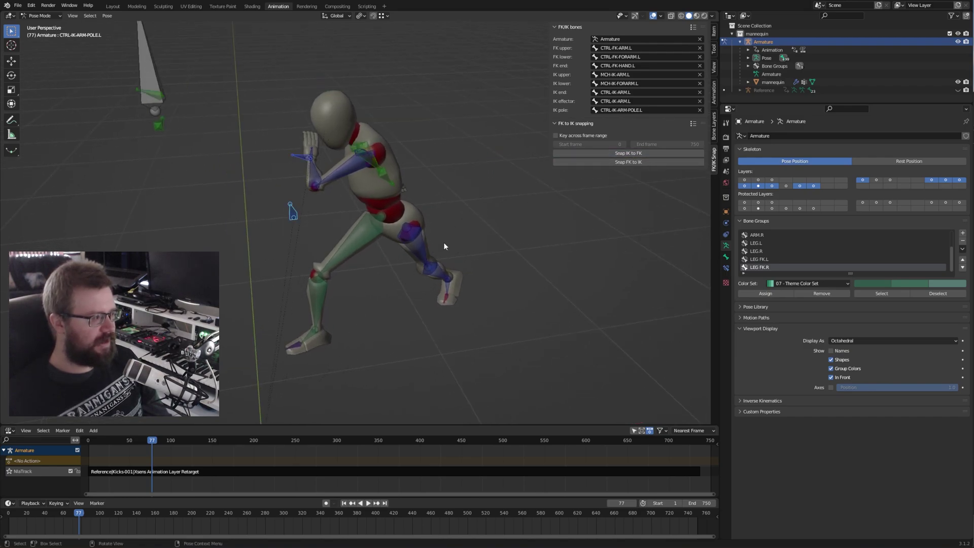
{"action": "middle_click_drag", "start_coordinate": [444, 242], "coordinate": [427, 202]}
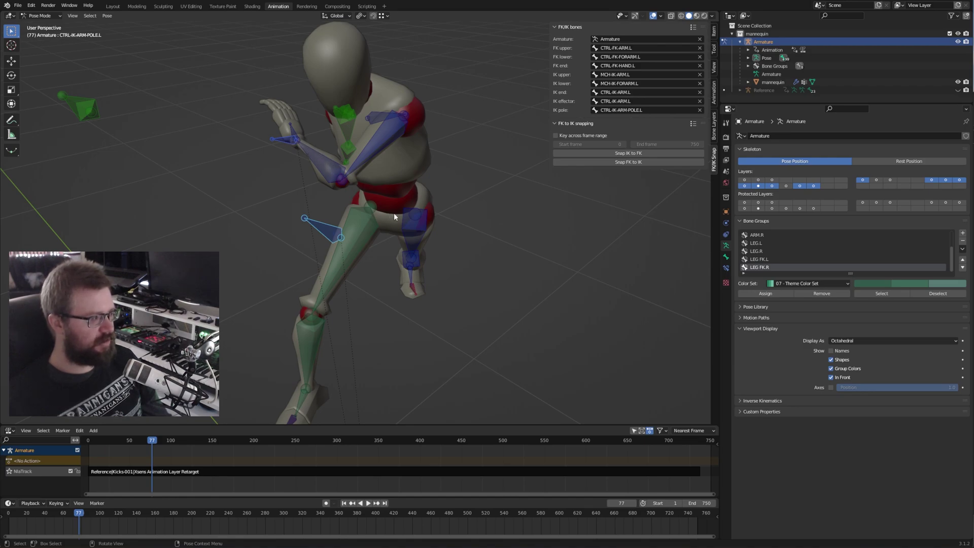
{"action": "middle_click_drag", "start_coordinate": [394, 215], "coordinate": [472, 223]}
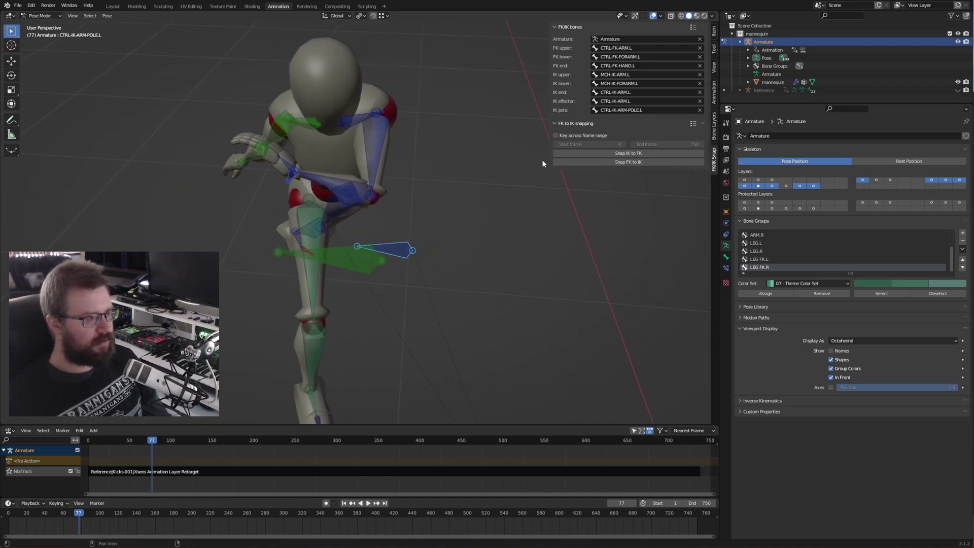
{"action": "middle_click_drag", "start_coordinate": [398, 251], "coordinate": [437, 254]}
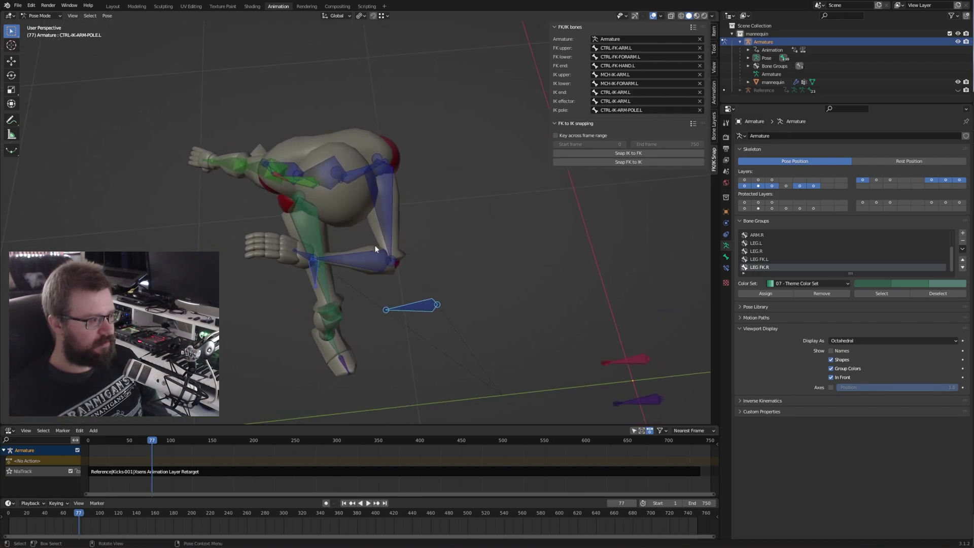
Step: Sketch annotations from the elbow to the pole bone, undo the circle, and return to Select Box
{"action": "left_click", "coordinate": [11, 120]}
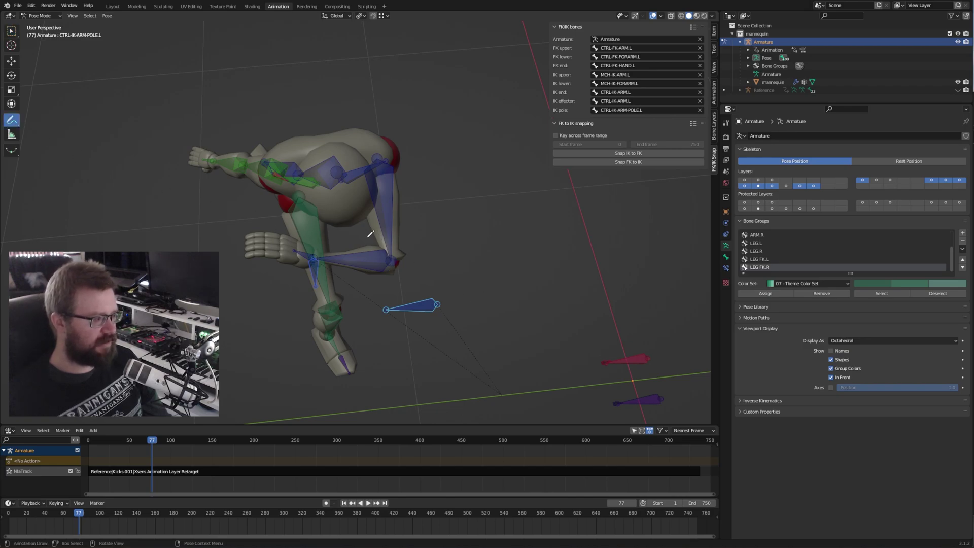
{"action": "left_click_drag", "start_coordinate": [363, 231], "coordinate": [467, 334]}
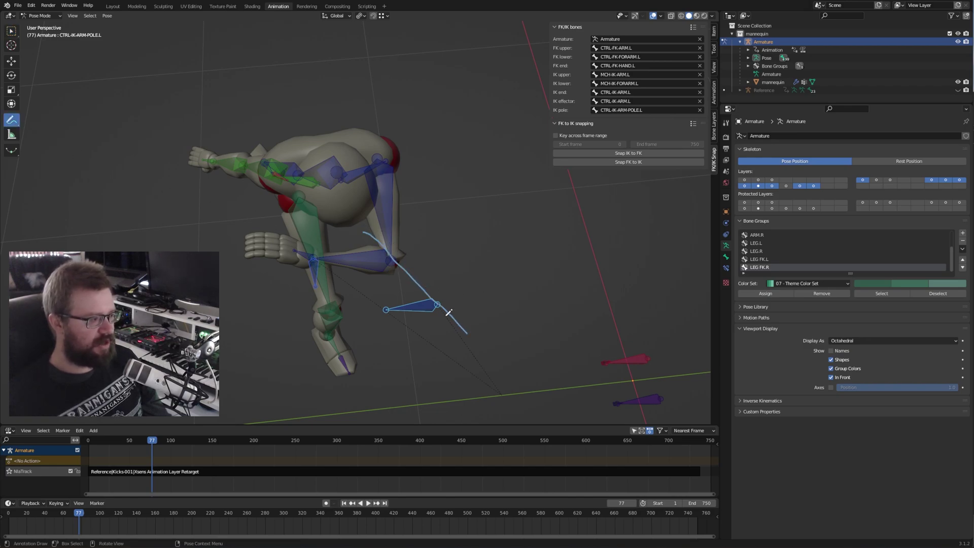
{"action": "mouse_move", "coordinate": [443, 297]}
{"action": "left_mouse_down"}
{"action": "mouse_move", "coordinate": [434, 300]}
{"action": "mouse_move", "coordinate": [446, 300]}
{"action": "left_mouse_up"}
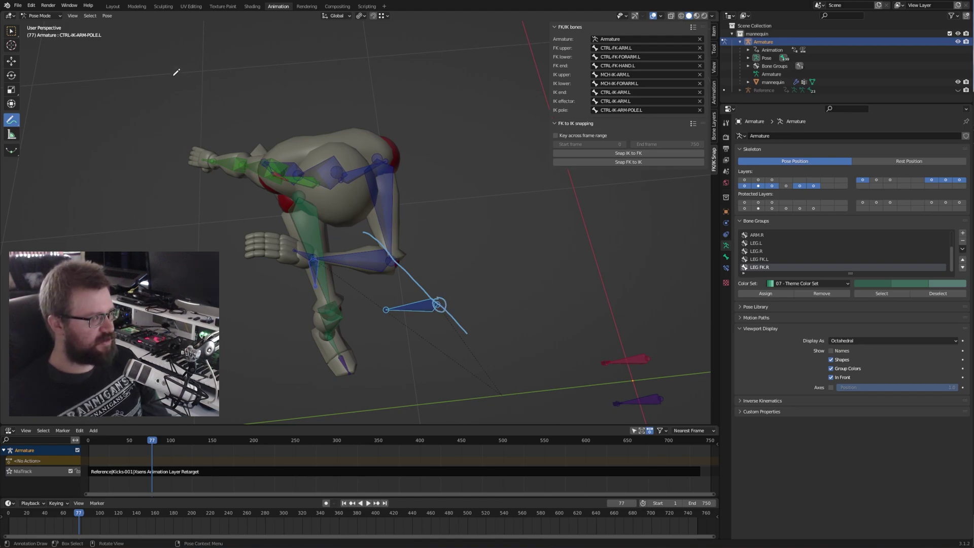
{"action": "key", "text": "ctrl+z"}
{"action": "key", "text": "ctrl+z"}
{"action": "key", "text": "ctrl+z"}
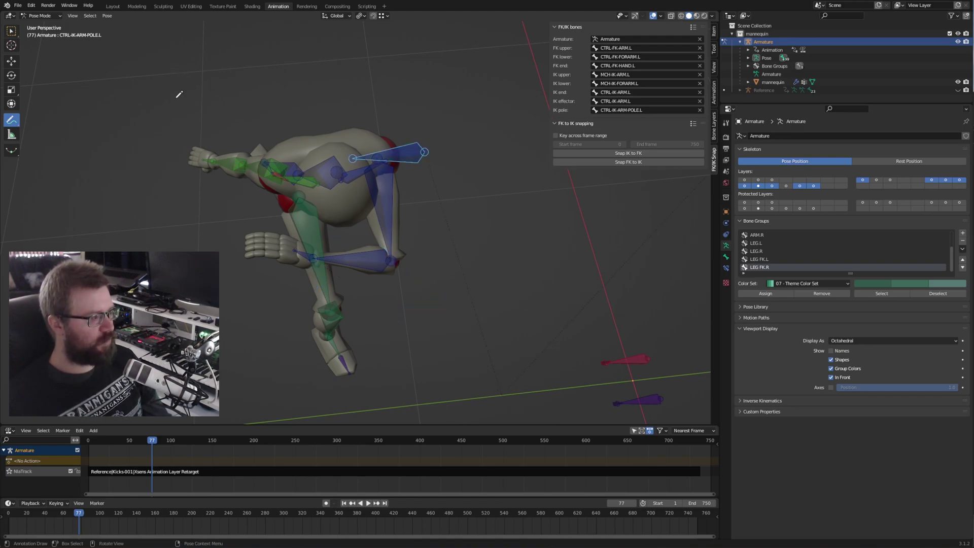
{"action": "left_click", "coordinate": [644, 162]}
{"action": "left_click", "coordinate": [11, 31]}
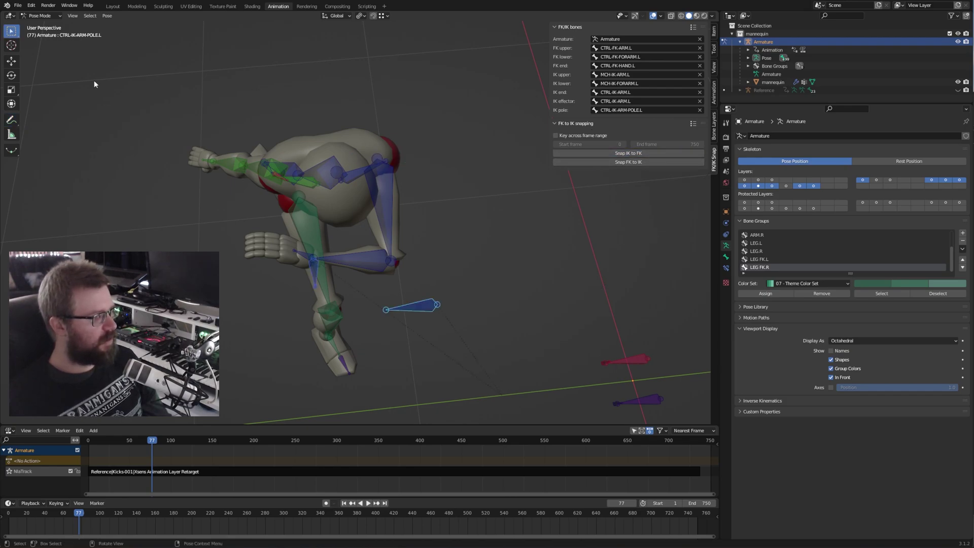
{"action": "middle_click_drag", "start_coordinate": [447, 253], "coordinate": [483, 279]}
{"action": "key", "text": "space"}
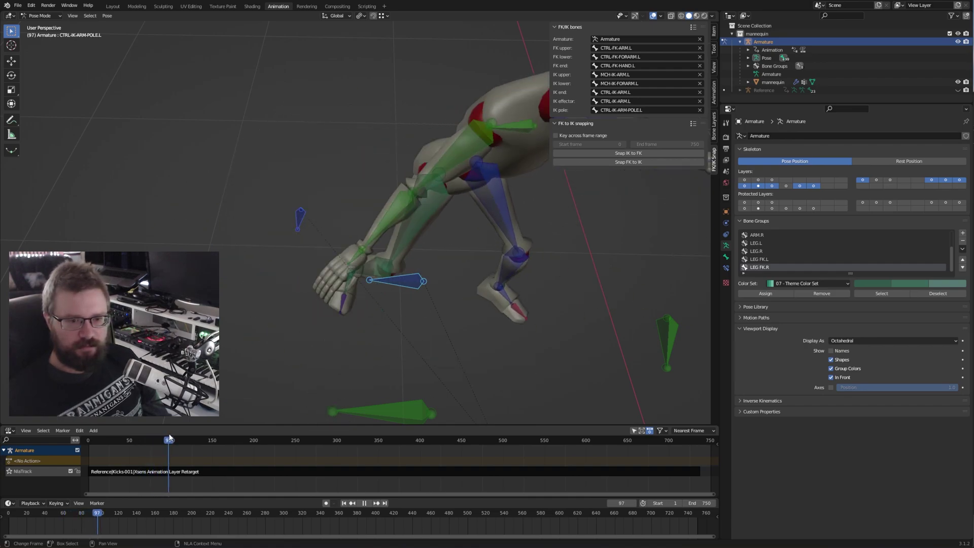
Step: Stop playback and scrub the timeline to frame 95
{"action": "left_click", "coordinate": [149, 440]}
{"action": "key", "text": "space"}
{"action": "left_click", "coordinate": [141, 440]}
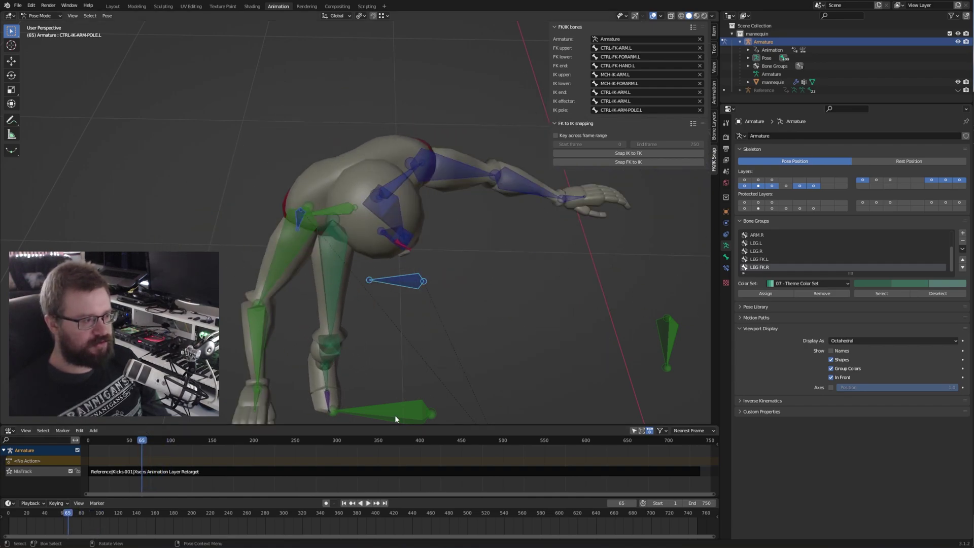
{"action": "key", "text": "Escape"}
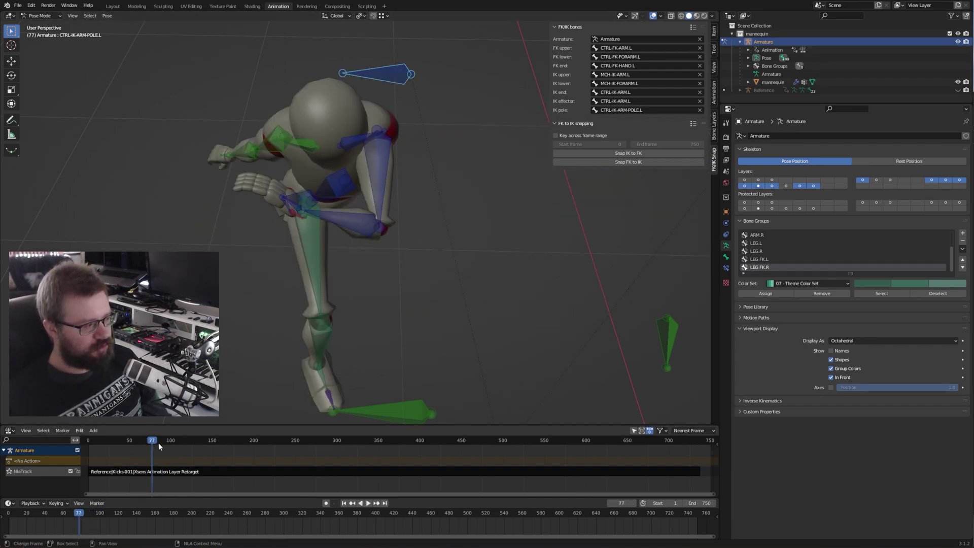
{"action": "left_click_drag", "start_coordinate": [158, 446], "coordinate": [167, 443]}
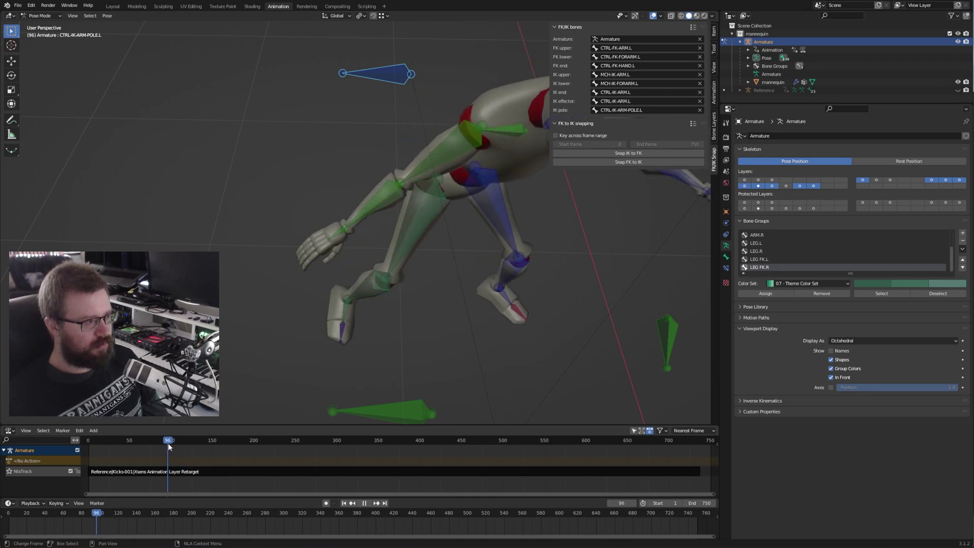
Step: Snap the left arm's IK to FK at frame 95, inspect it, then return to frame 0
{"action": "left_click", "coordinate": [638, 158]}
{"action": "middle_click_drag", "start_coordinate": [565, 313], "coordinate": [553, 289]}
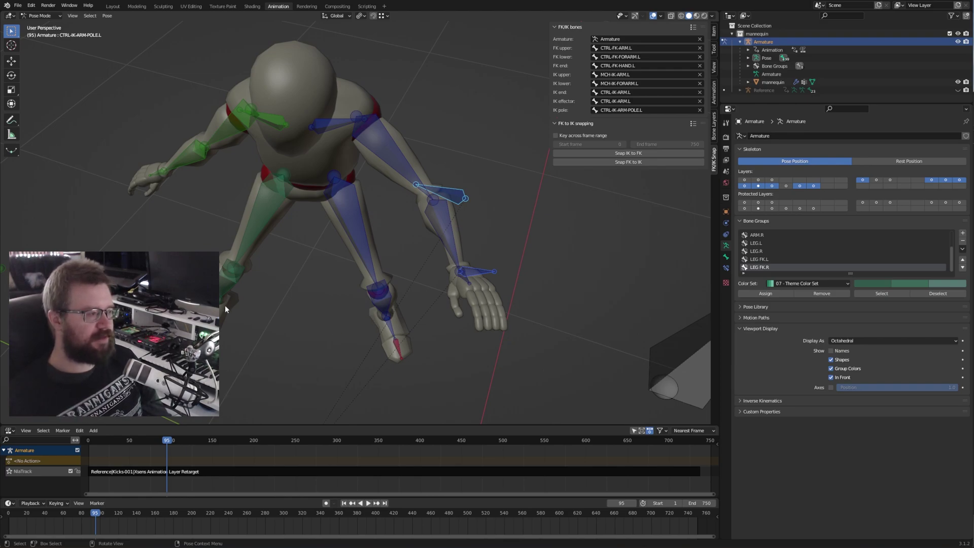
{"action": "middle_click_drag", "start_coordinate": [292, 332], "coordinate": [294, 330]}
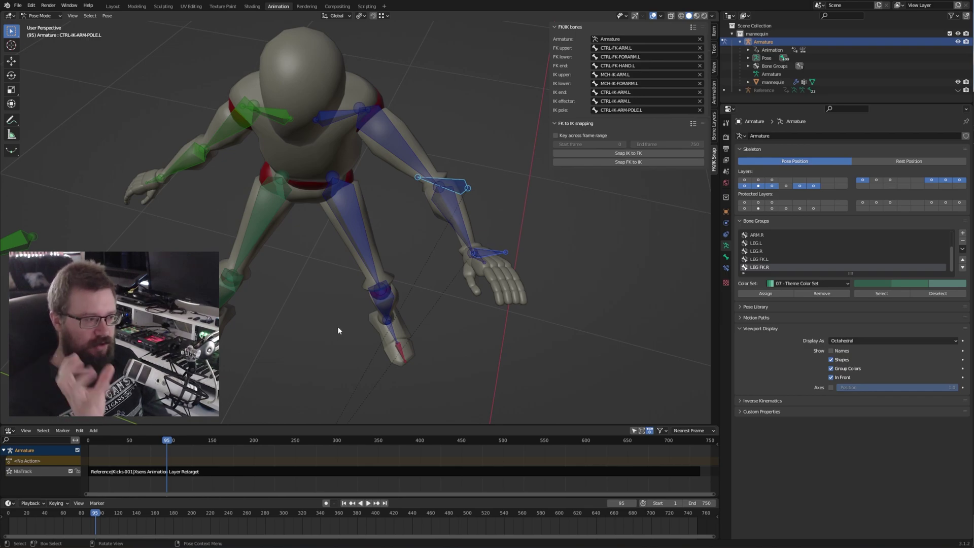
{"action": "middle_click_drag", "start_coordinate": [576, 282], "coordinate": [521, 262]}
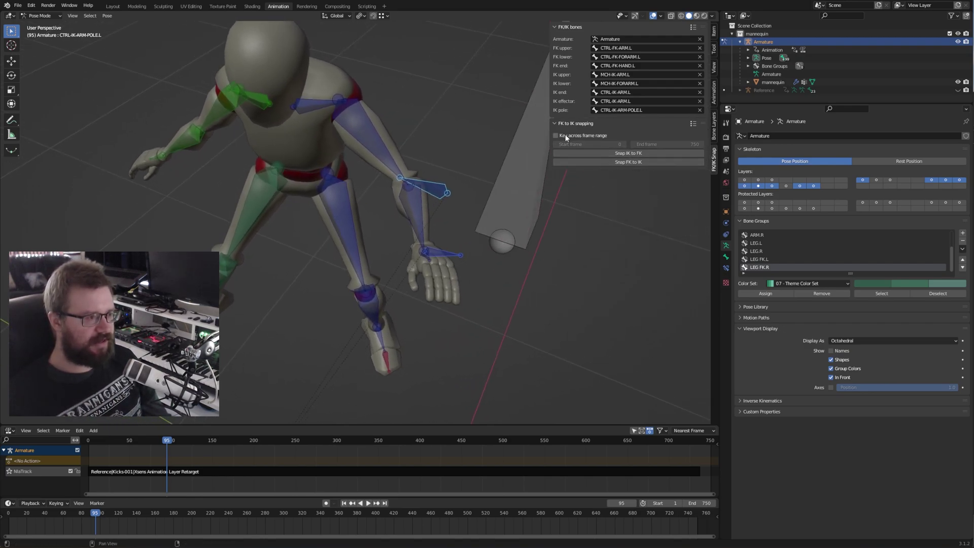
{"action": "middle_click_drag", "start_coordinate": [508, 253], "coordinate": [459, 325]}
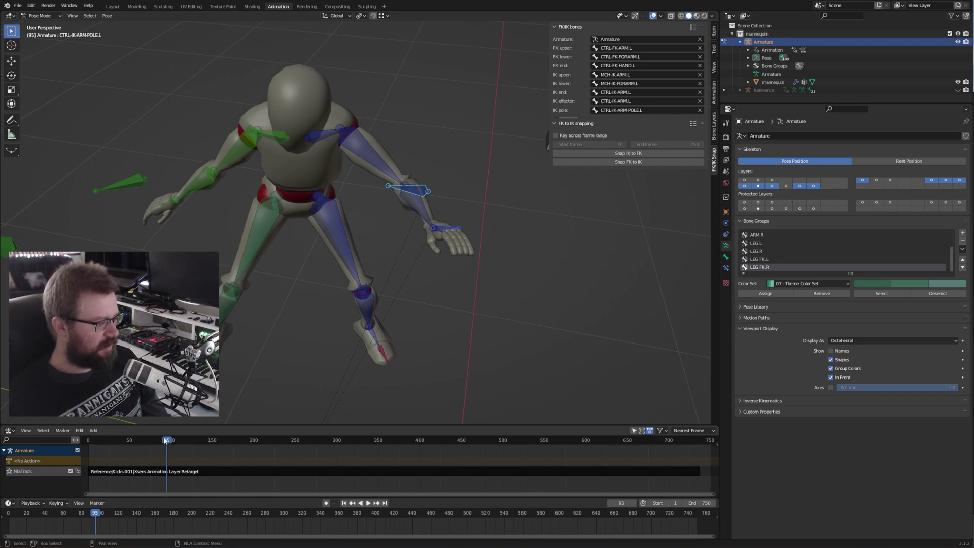
{"action": "left_click_drag", "start_coordinate": [169, 445], "coordinate": [88, 440]}
{"action": "middle_click_drag", "start_coordinate": [695, 310], "coordinate": [573, 245]}
Step: Enable Key across frame range (0–750) and run Snap IK to FK to bake every frame
{"action": "left_click", "coordinate": [556, 136]}
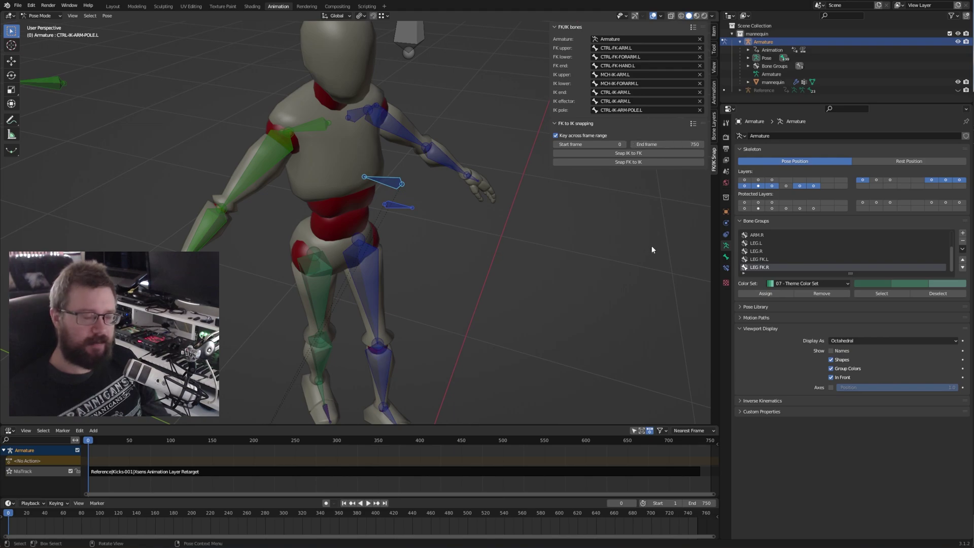
{"action": "left_click", "coordinate": [634, 153]}
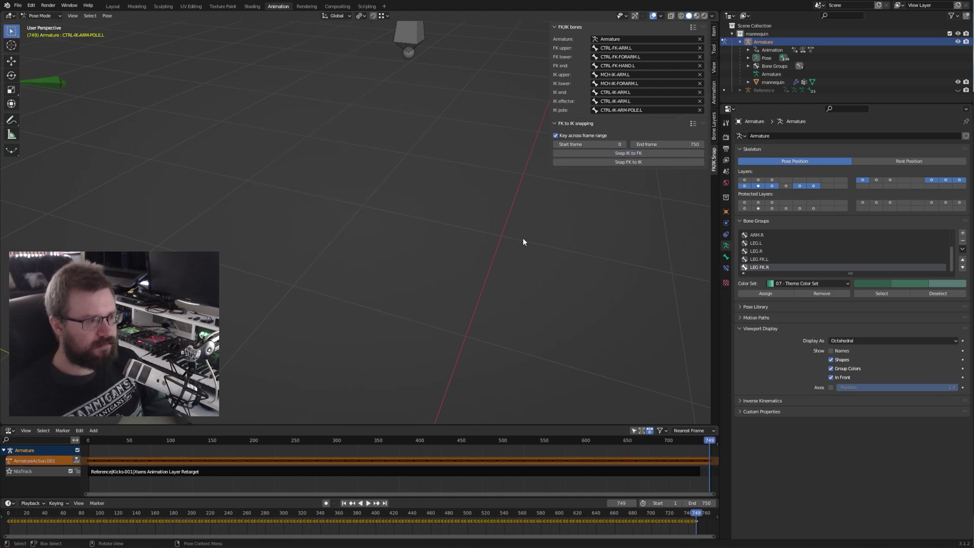
{"action": "middle_click_drag", "start_coordinate": [515, 324], "coordinate": [498, 273]}
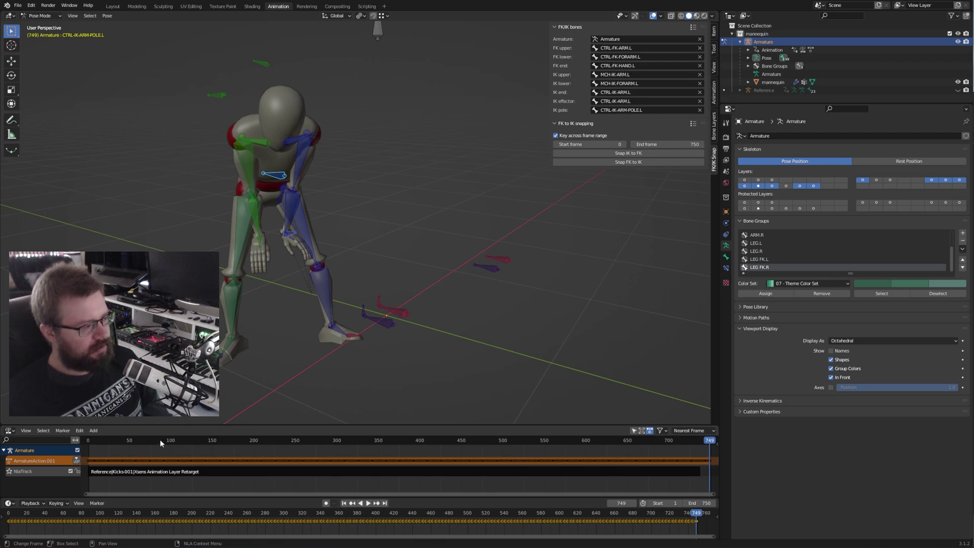
Step: Replay the baked animation from frame 0 and stop it at frame 213
{"action": "left_click_drag", "start_coordinate": [160, 440], "coordinate": [87, 441]}
{"action": "key", "text": "space"}
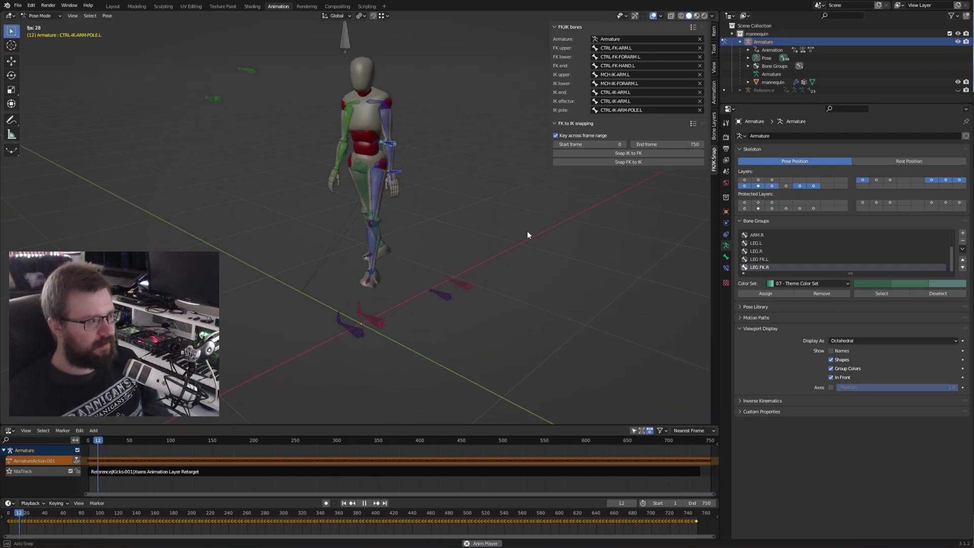
{"action": "middle_click_drag", "start_coordinate": [476, 224], "coordinate": [481, 244]}
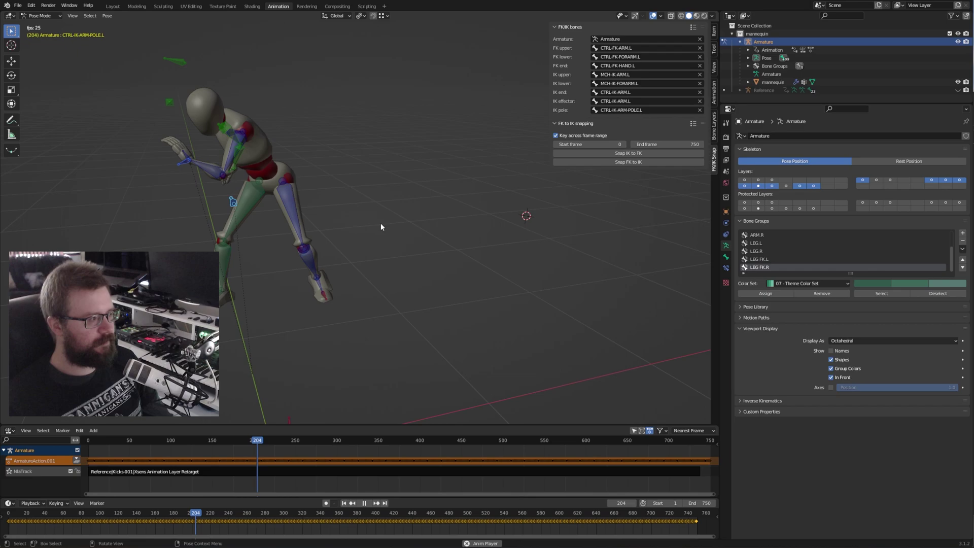
{"action": "key", "text": "space"}
{"action": "middle_click_drag", "start_coordinate": [412, 247], "coordinate": [442, 183]}
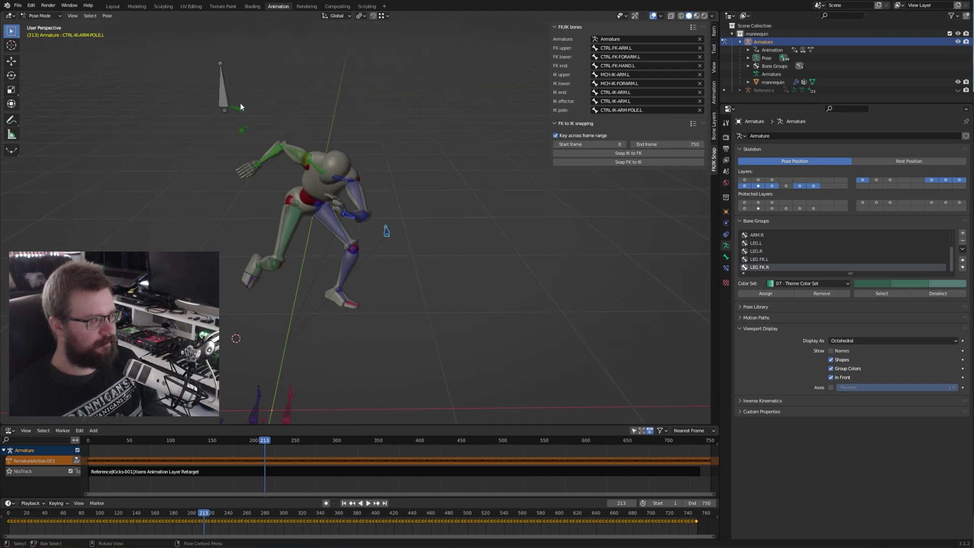
Step: Select the PROPERTIES bone and set ARM IK/FK.L to 0.000 in the Item tab
{"action": "left_click", "coordinate": [225, 99]}
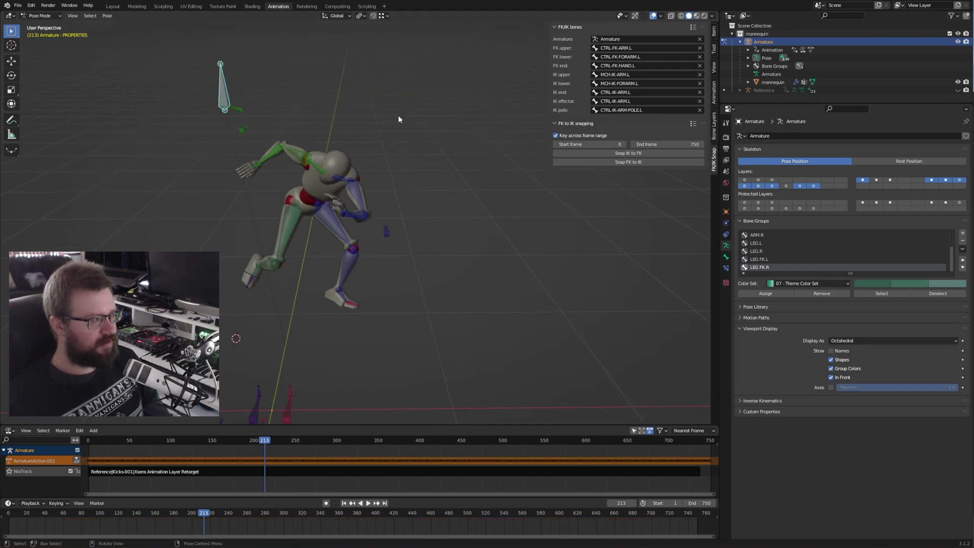
{"action": "left_click", "coordinate": [714, 32]}
{"action": "left_click_drag", "start_coordinate": [674, 38], "coordinate": [673, 38]}
{"action": "left_click", "coordinate": [714, 159]}
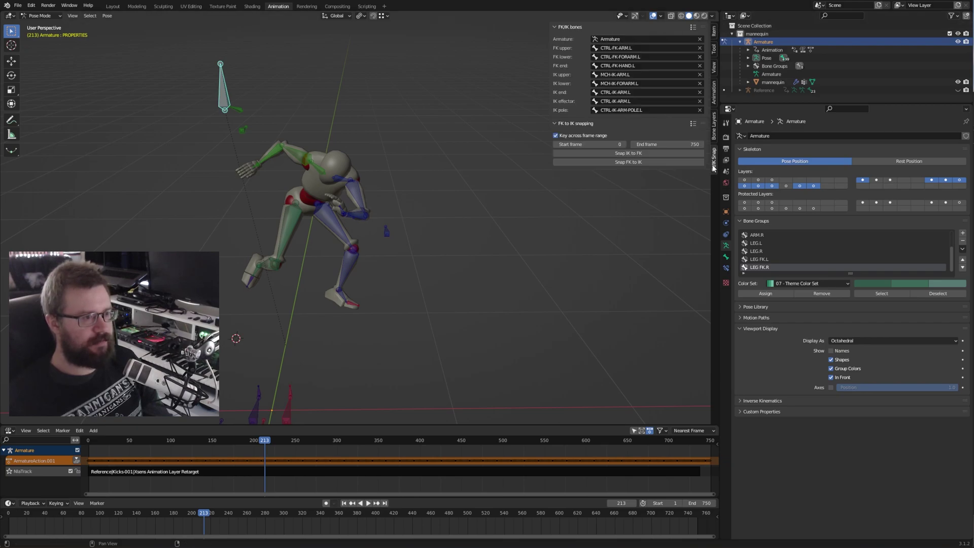
Step: Check the arm pose at frame 204, hide viewport overlays, and play the animation
{"action": "middle_click_drag", "start_coordinate": [465, 233], "coordinate": [418, 256]}
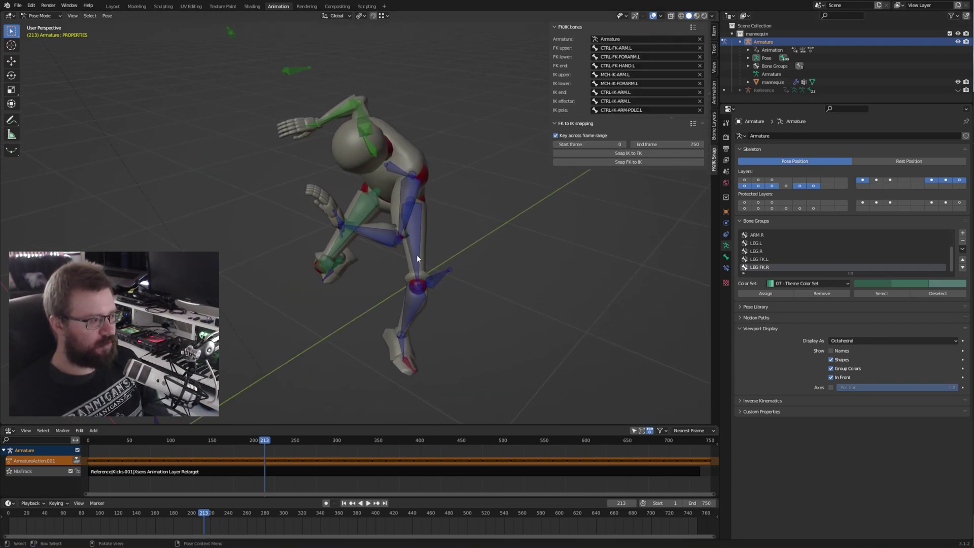
{"action": "mouse_move", "coordinate": [341, 223]}
{"action": "middle_mouse_down"}
{"action": "mouse_move", "coordinate": [443, 255]}
{"action": "mouse_move", "coordinate": [363, 250]}
{"action": "mouse_move", "coordinate": [556, 279]}
{"action": "mouse_move", "coordinate": [355, 219]}
{"action": "middle_mouse_up"}
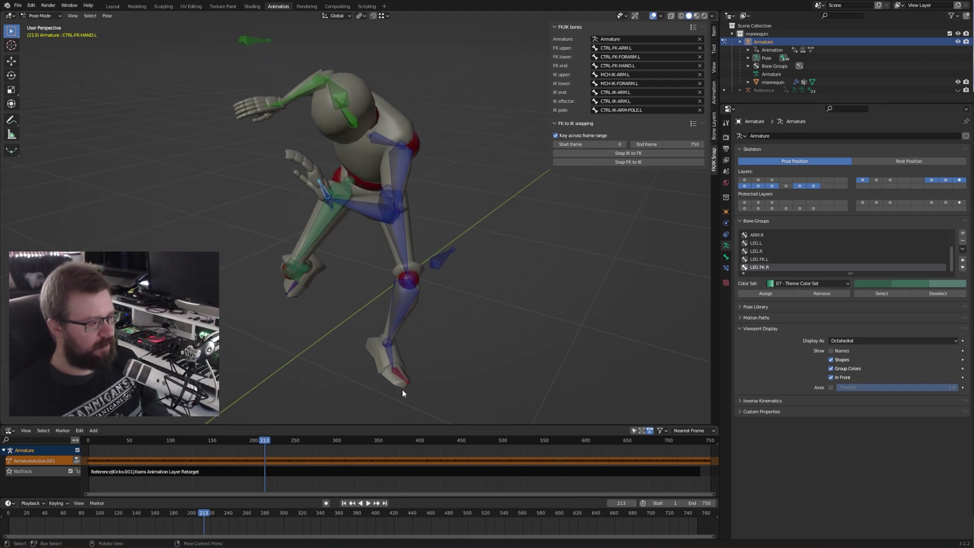
{"action": "mouse_move", "coordinate": [264, 442]}
{"action": "left_mouse_down"}
{"action": "mouse_move", "coordinate": [253, 442]}
{"action": "mouse_move", "coordinate": [260, 442]}
{"action": "left_mouse_up"}
{"action": "left_click", "coordinate": [654, 19]}
{"action": "scroll", "coordinate": [434, 245], "scroll_direction": "down", "scroll_amount": 2}
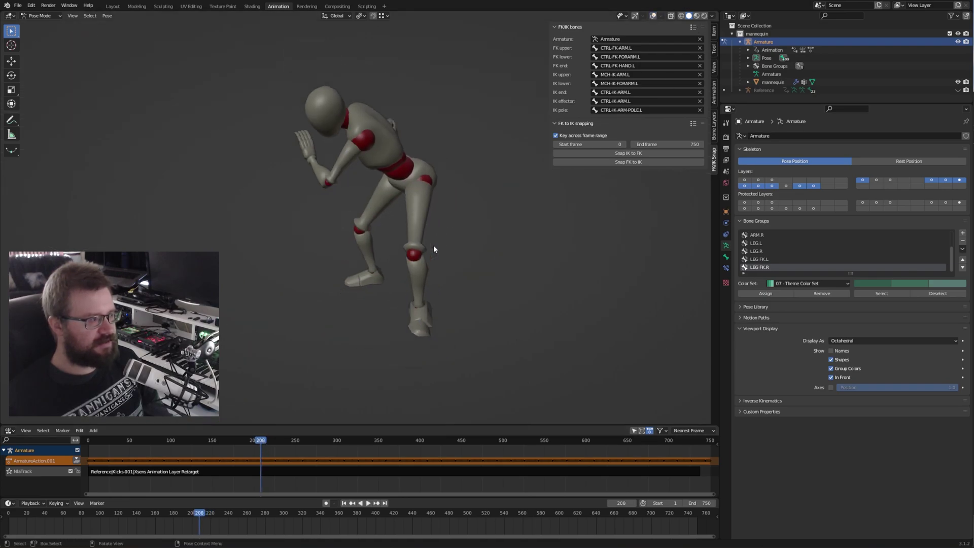
{"action": "middle_click_drag", "start_coordinate": [433, 245], "coordinate": [331, 193]}
{"action": "key", "text": "space"}
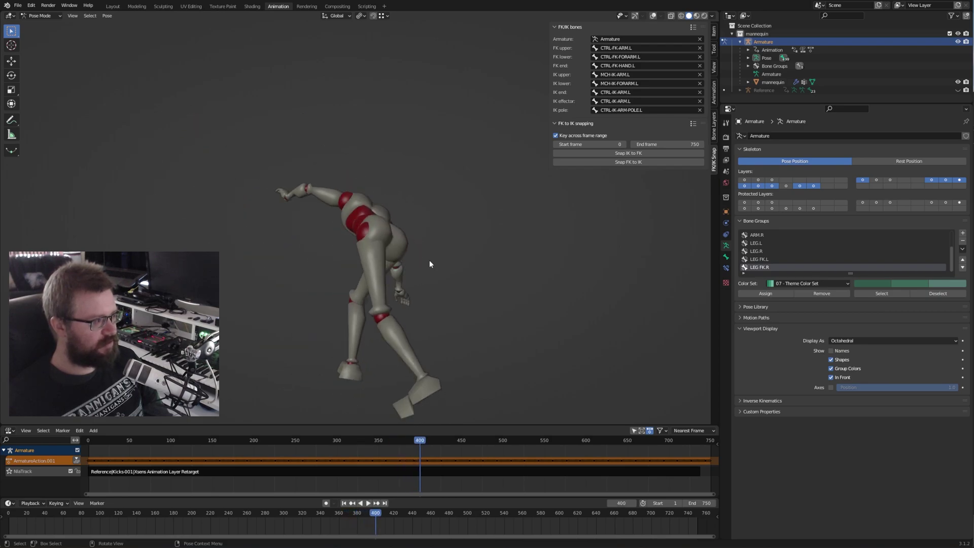
Step: Stop playback around frame 311 and turn the viewport overlays back on
{"action": "left_click_drag", "start_coordinate": [394, 441], "coordinate": [346, 444]}
{"action": "key", "text": "space"}
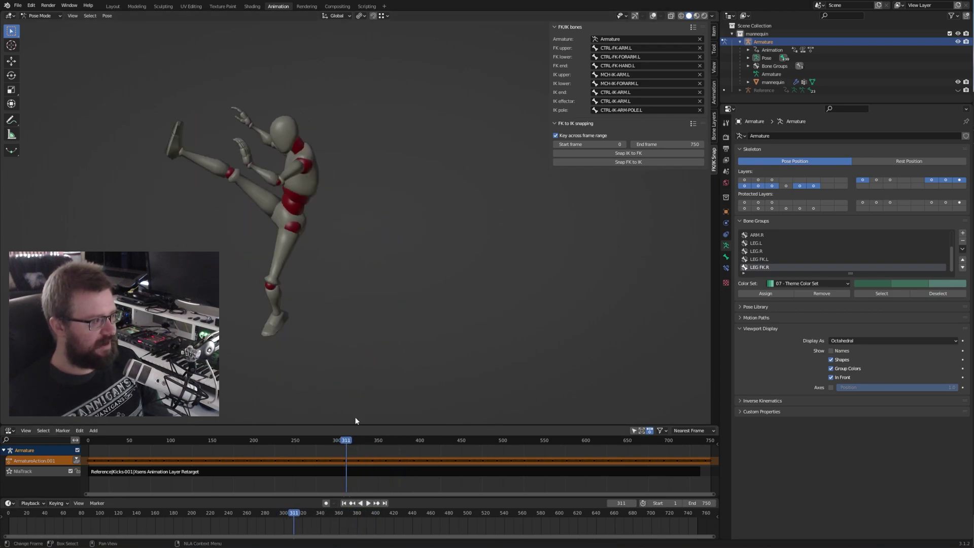
{"action": "left_click", "coordinate": [653, 16]}
{"action": "scroll", "coordinate": [312, 178], "scroll_direction": "up", "scroll_amount": 5}
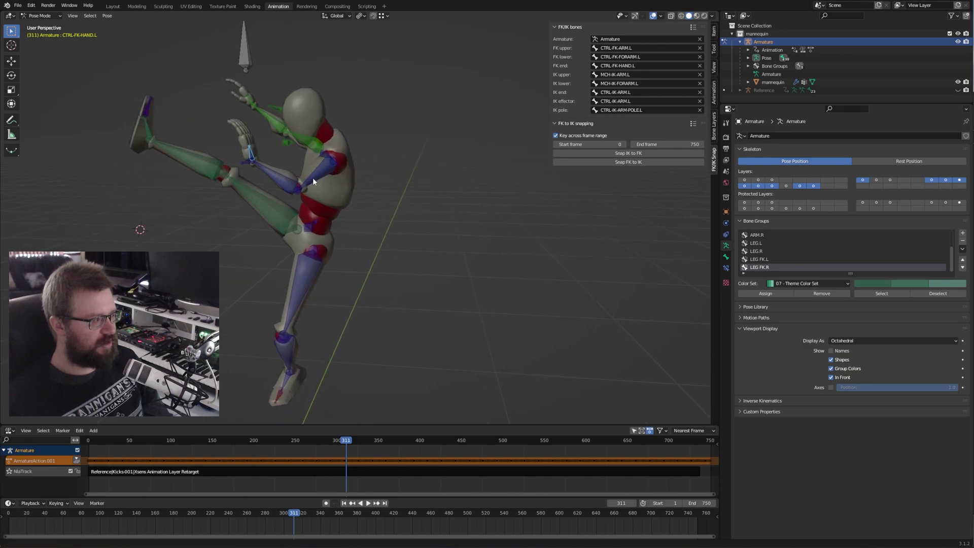
Step: Move the CTRL-IK-ARM.L control to a new position and inspect the arm around frame 310
{"action": "left_click", "coordinate": [325, 226]}
{"action": "key", "text": "g"}
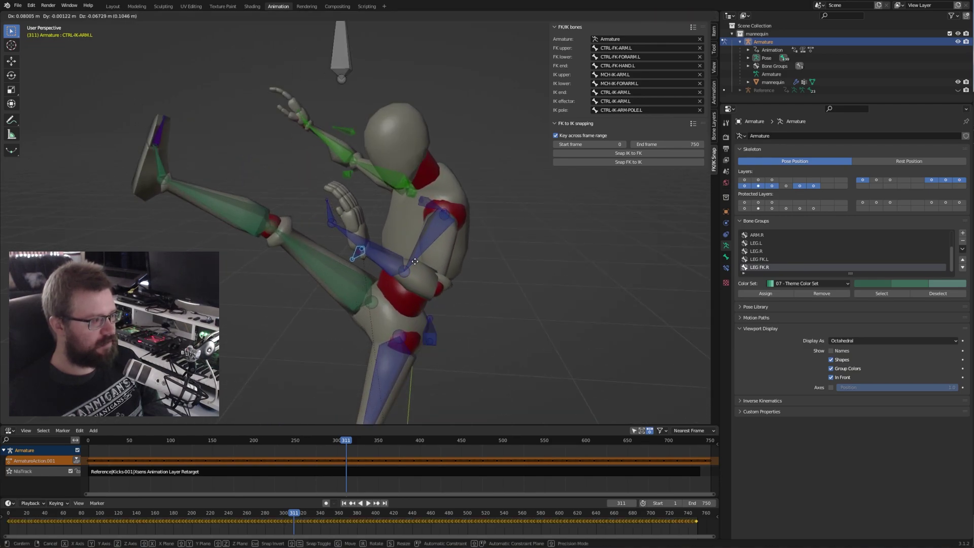
{"action": "left_click", "coordinate": [536, 332]}
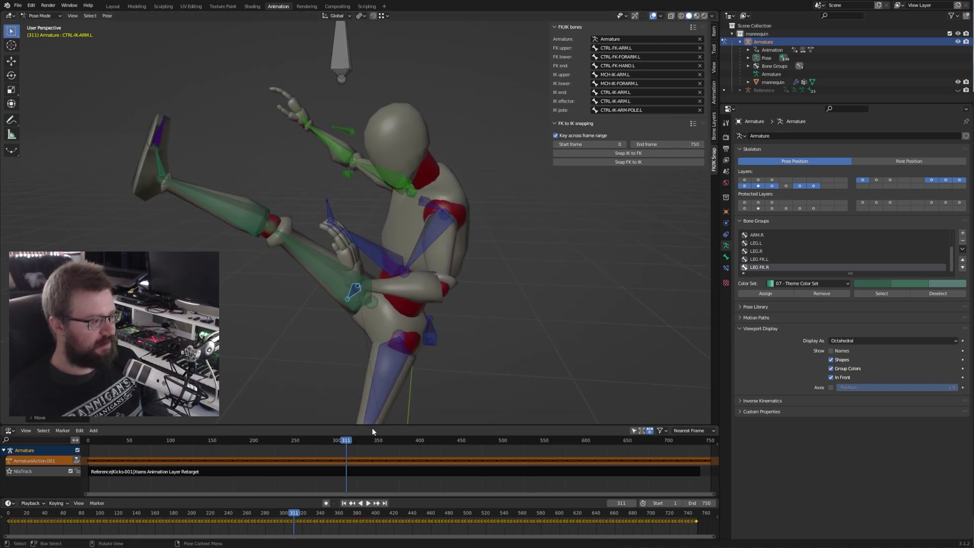
{"action": "mouse_move", "coordinate": [345, 440]}
{"action": "left_mouse_down"}
{"action": "mouse_move", "coordinate": [336, 441]}
{"action": "mouse_move", "coordinate": [345, 440]}
{"action": "left_mouse_up"}
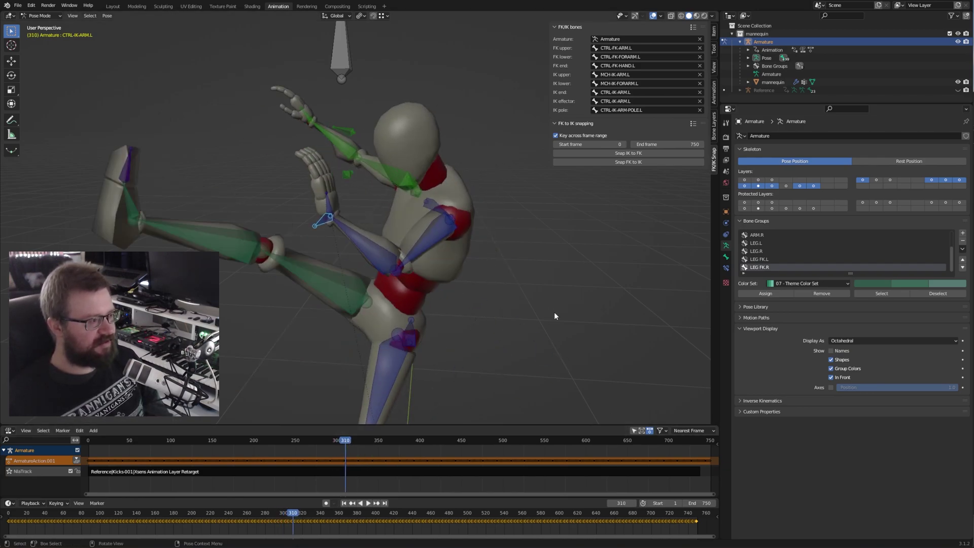
{"action": "middle_click_drag", "start_coordinate": [554, 315], "coordinate": [552, 313]}
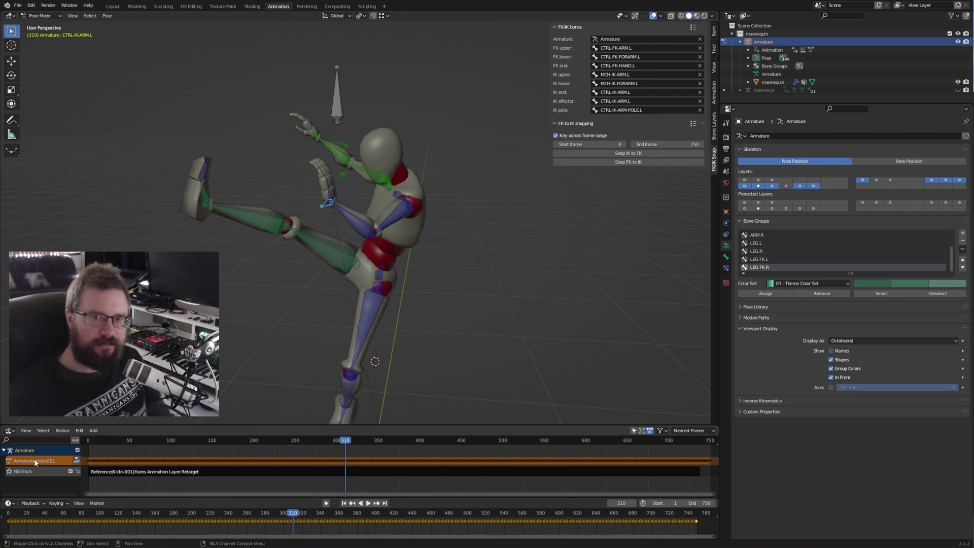
{"action": "middle_click_drag", "start_coordinate": [285, 321], "coordinate": [325, 263]}
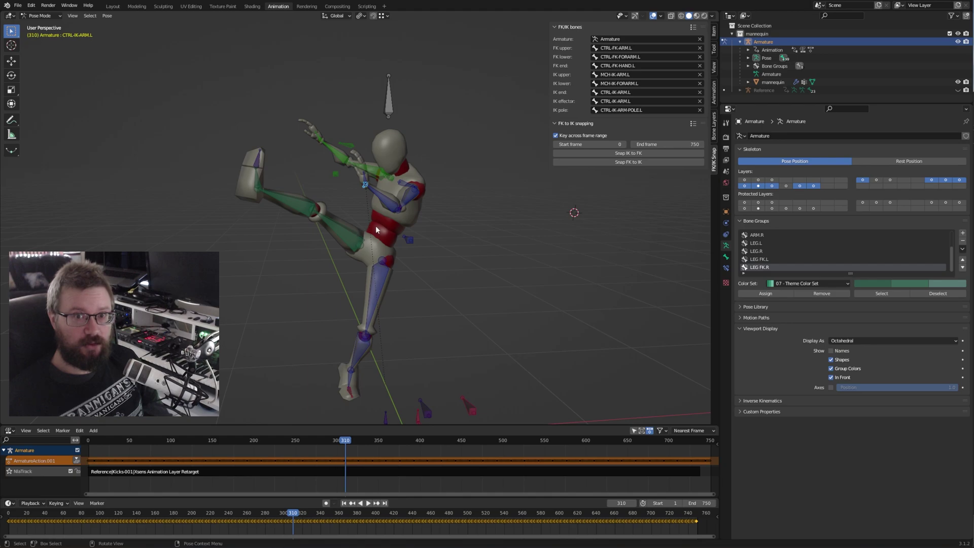
{"action": "middle_click_drag", "start_coordinate": [521, 312], "coordinate": [507, 275]}
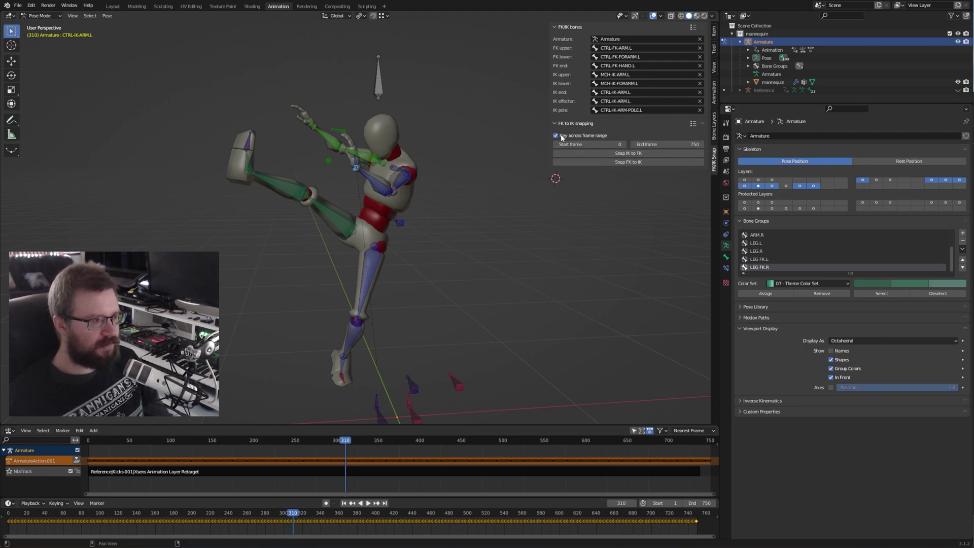
{"action": "middle_click_drag", "start_coordinate": [614, 199], "coordinate": [620, 207]}
Step: Load the arm R preset into the FK/IK bone fields and check the rig's custom properties
{"action": "left_click", "coordinate": [693, 28]}
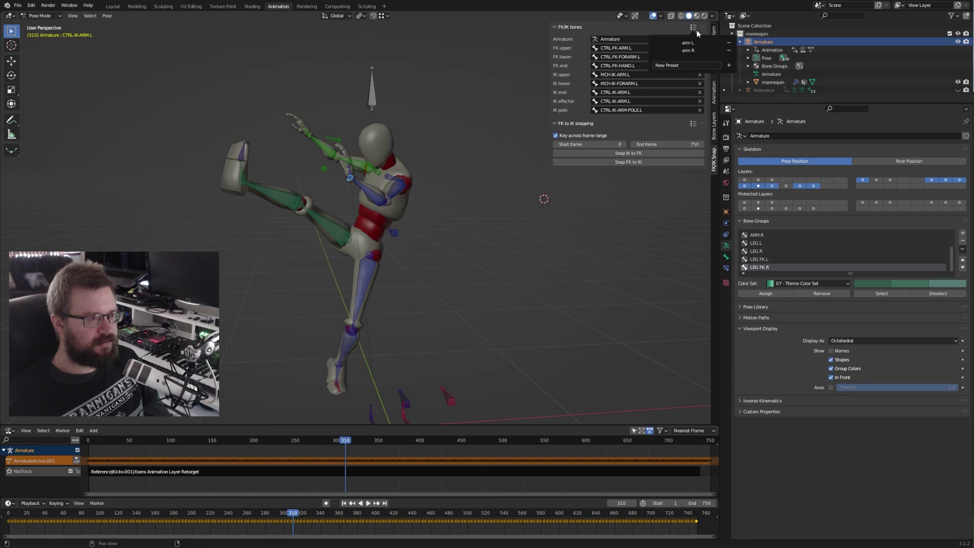
{"action": "left_click", "coordinate": [688, 50]}
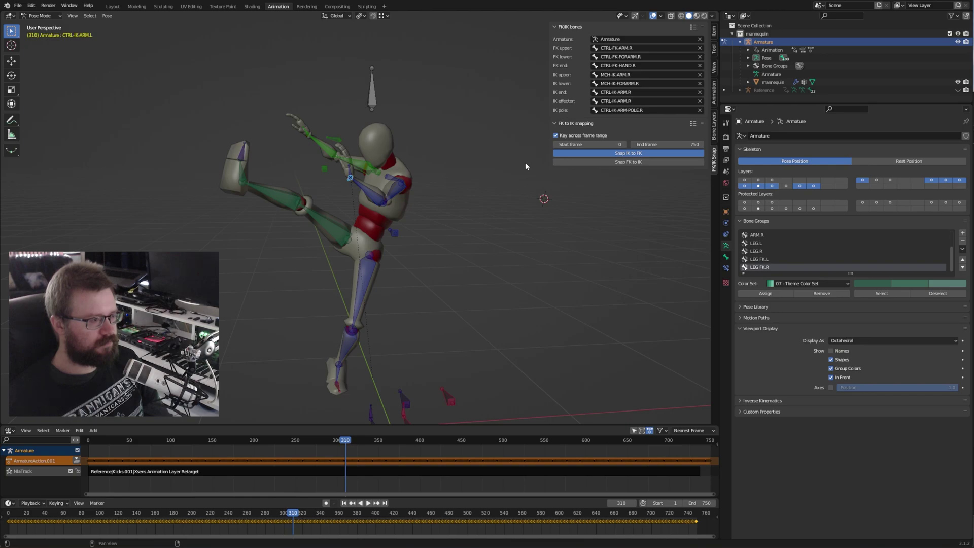
{"action": "left_click", "coordinate": [714, 32]}
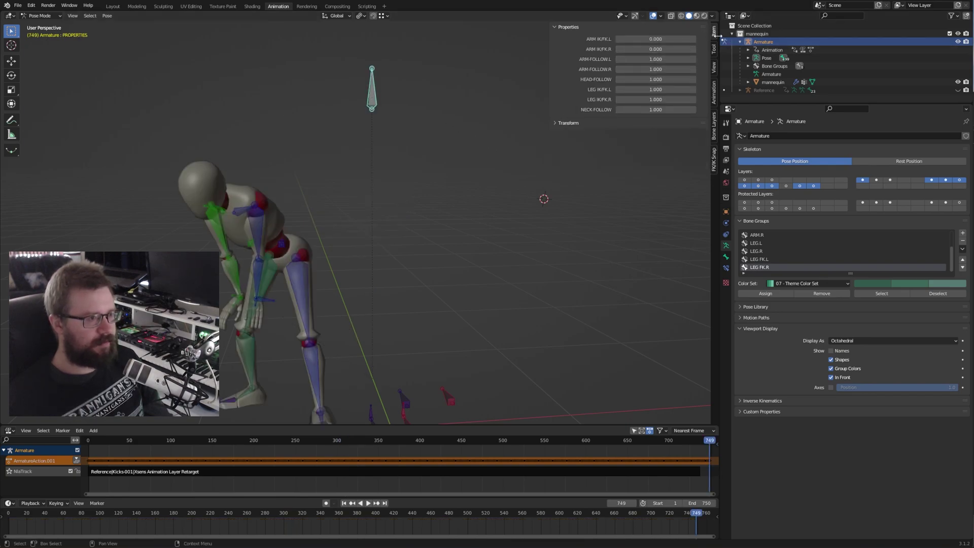
{"action": "left_click", "coordinate": [714, 159]}
Step: Play the animation briefly, stop it, and set the current frame to 50
{"action": "middle_click_drag", "start_coordinate": [515, 271], "coordinate": [366, 400]}
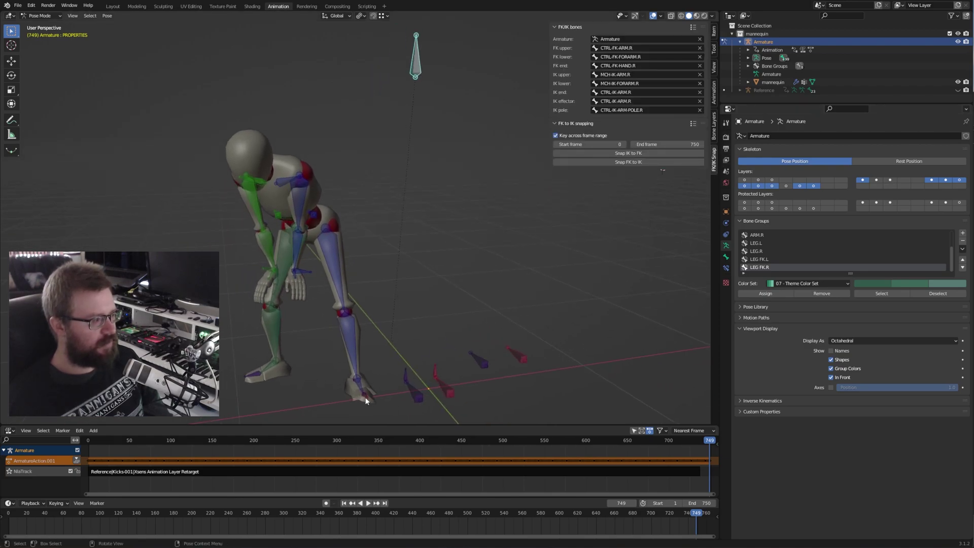
{"action": "key", "text": "space"}
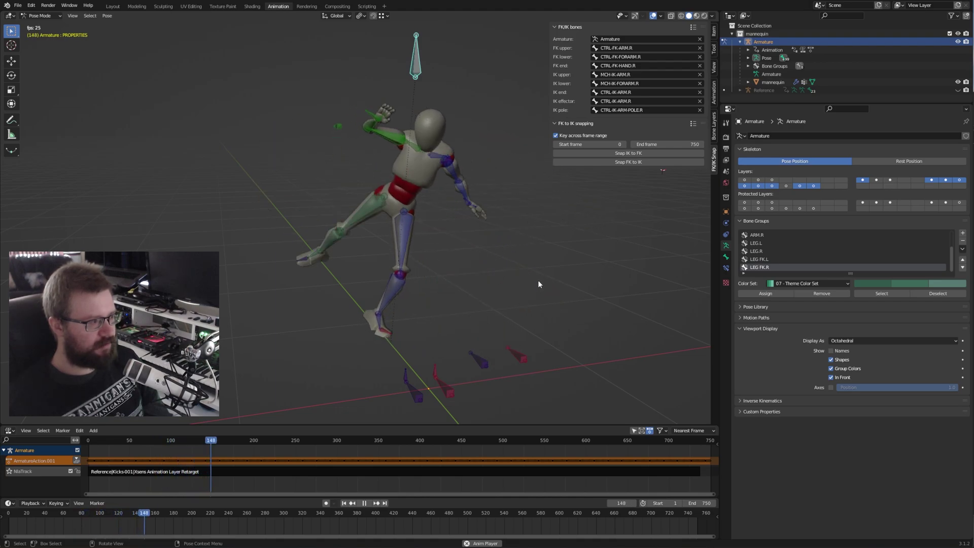
{"action": "key", "text": "space"}
{"action": "left_click", "coordinate": [130, 441]}
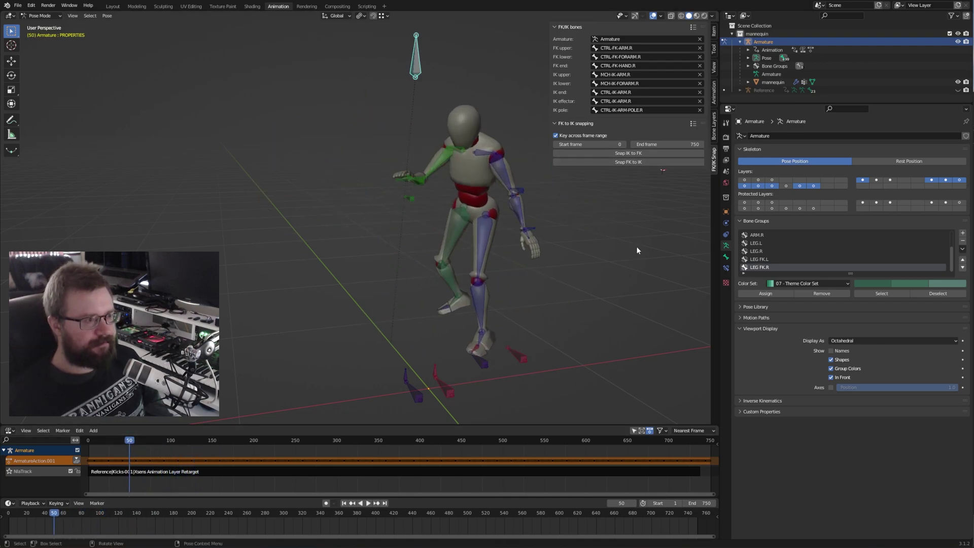
{"action": "middle_click_drag", "start_coordinate": [571, 241], "coordinate": [481, 248]}
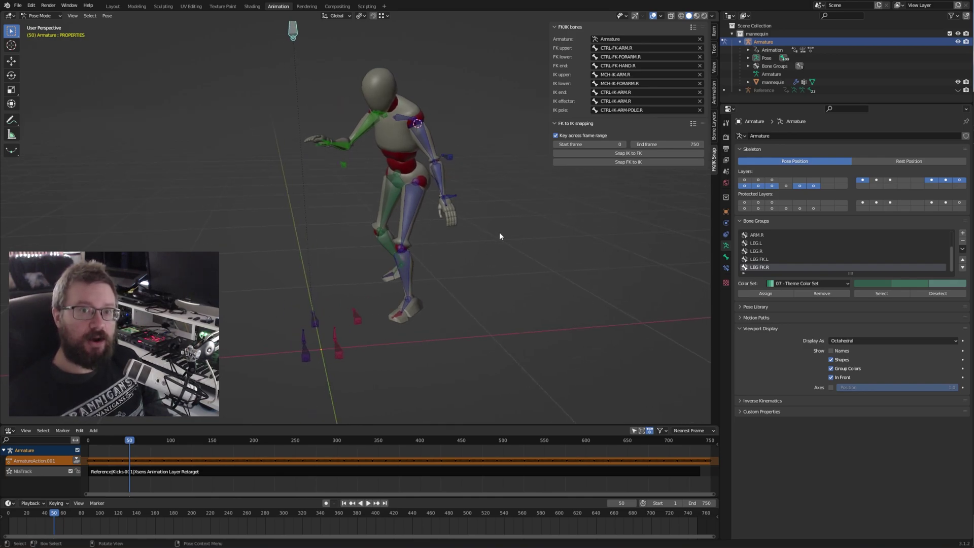
Step: Scrub to around frame 250 and select the CTRL-IK-ARM.L, then the CTRL-IK-ARM-POLE.L control
{"action": "middle_click_drag", "start_coordinate": [499, 235], "coordinate": [452, 328]}
{"action": "left_click_drag", "start_coordinate": [361, 442], "coordinate": [291, 429]}
{"action": "scroll", "coordinate": [431, 263], "scroll_direction": "up", "scroll_amount": 4}
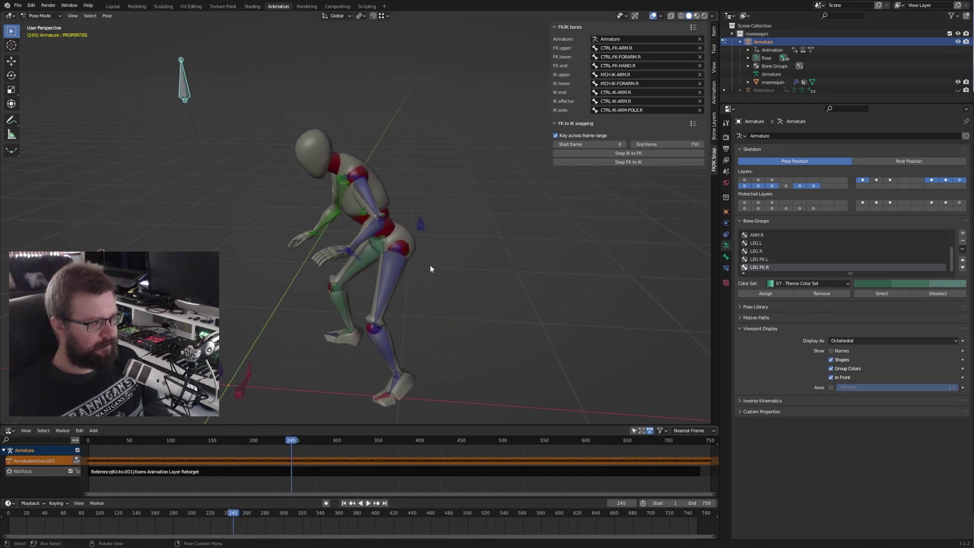
{"action": "left_click", "coordinate": [361, 281]}
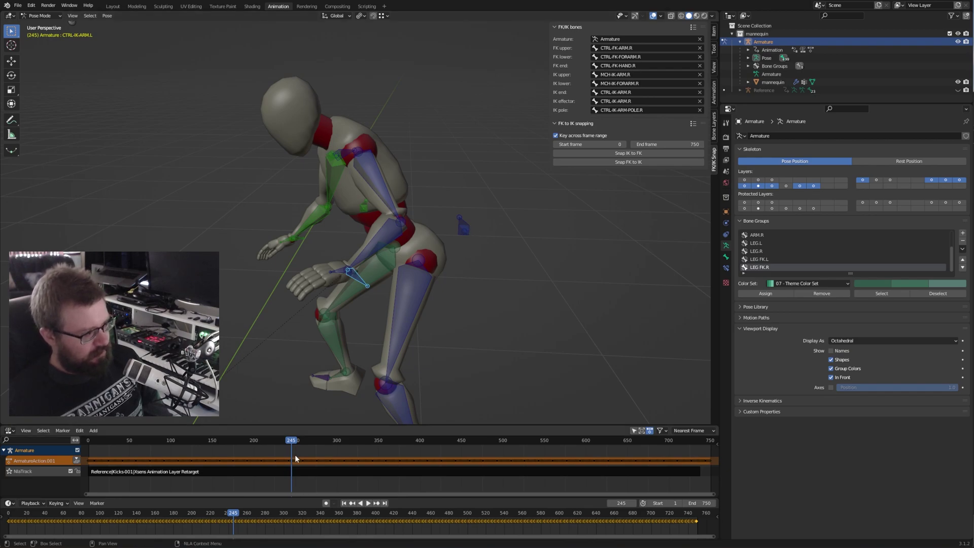
{"action": "left_click", "coordinate": [454, 374]}
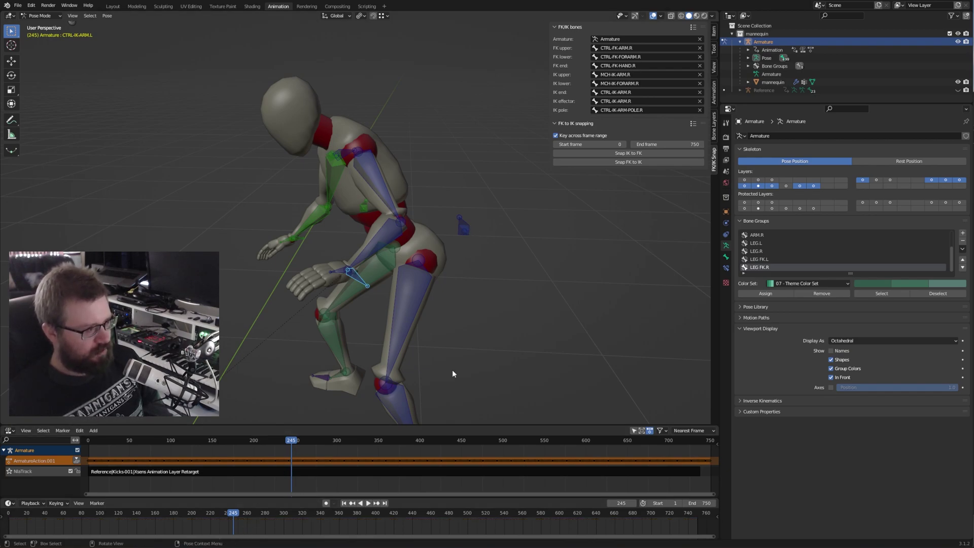
{"action": "left_click", "coordinate": [463, 230]}
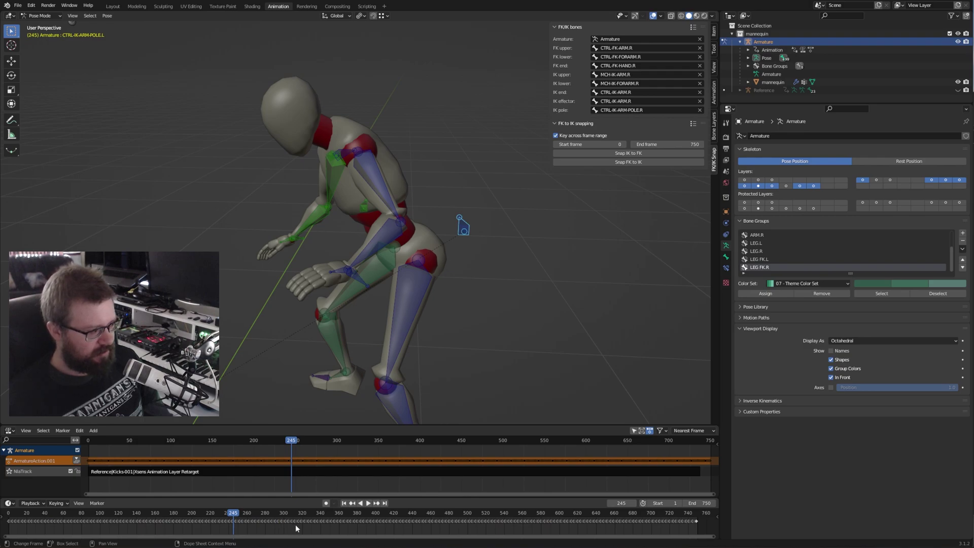
{"action": "middle_click_drag", "start_coordinate": [439, 167], "coordinate": [461, 204]}
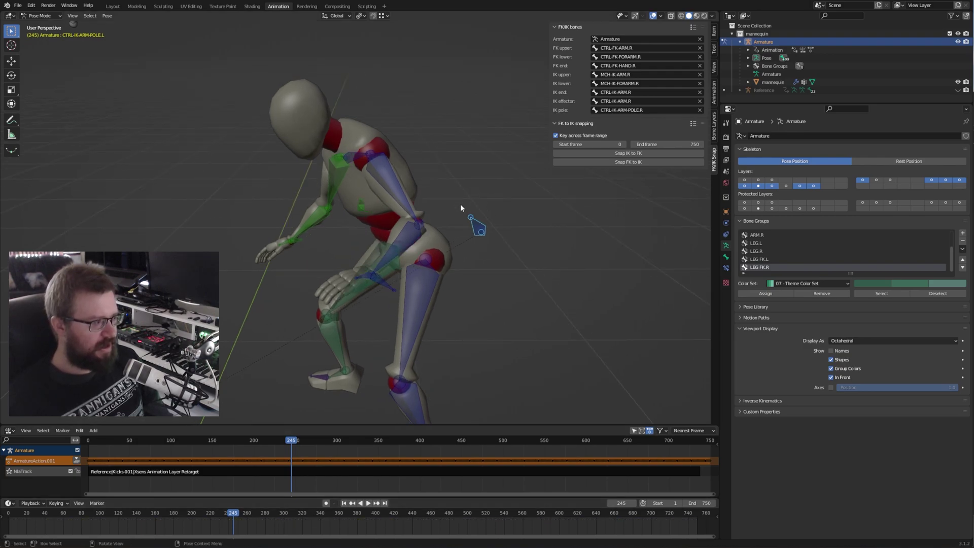
Step: Play the baked arms back and stop on frame 249
{"action": "key", "text": "space"}
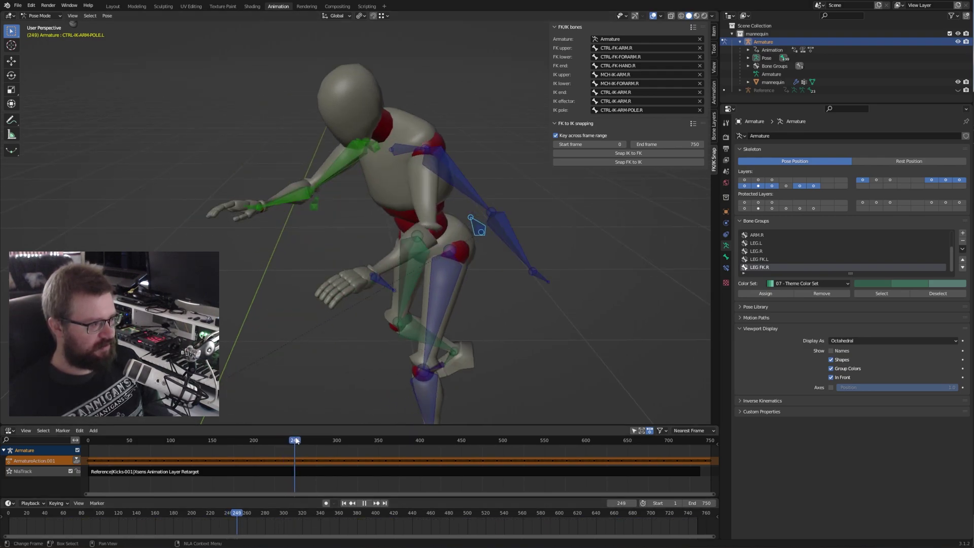
{"action": "left_click_drag", "start_coordinate": [299, 439], "coordinate": [292, 438]}
{"action": "key", "text": "space"}
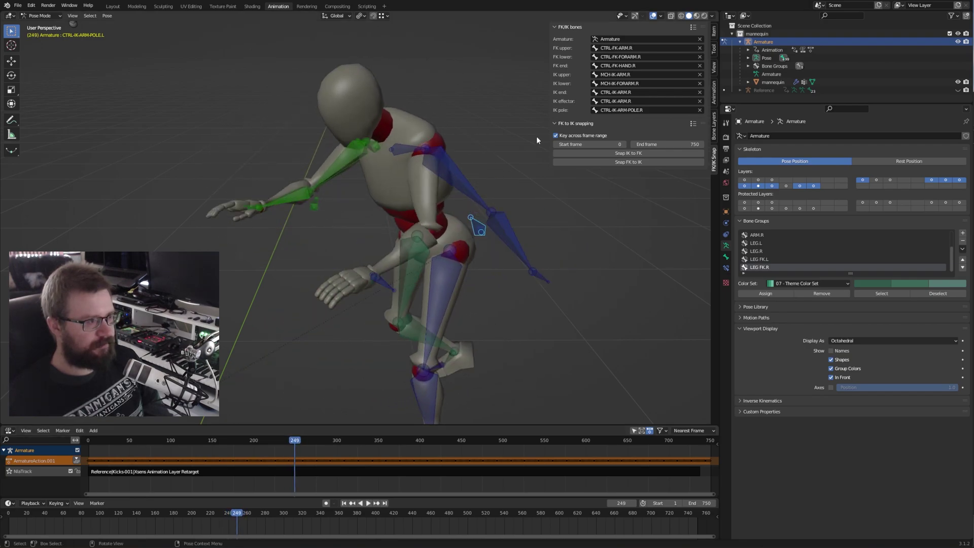
{"action": "middle_click_drag", "start_coordinate": [579, 285], "coordinate": [513, 303]}
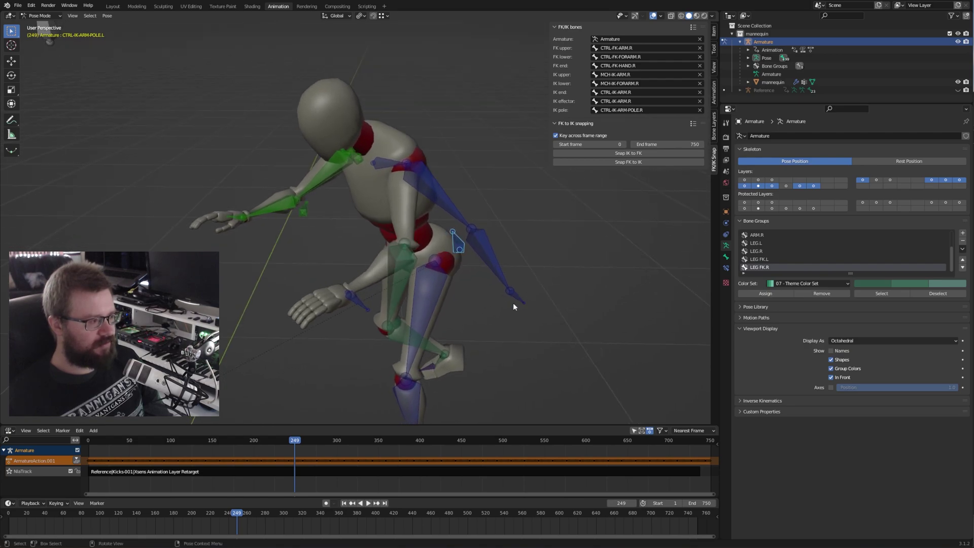
Step: Move the left arm's CTRL-IK-ARM.L hand control to a new position
{"action": "left_click", "coordinate": [355, 302]}
{"action": "key", "text": "g"}
{"action": "left_click", "coordinate": [413, 294]}
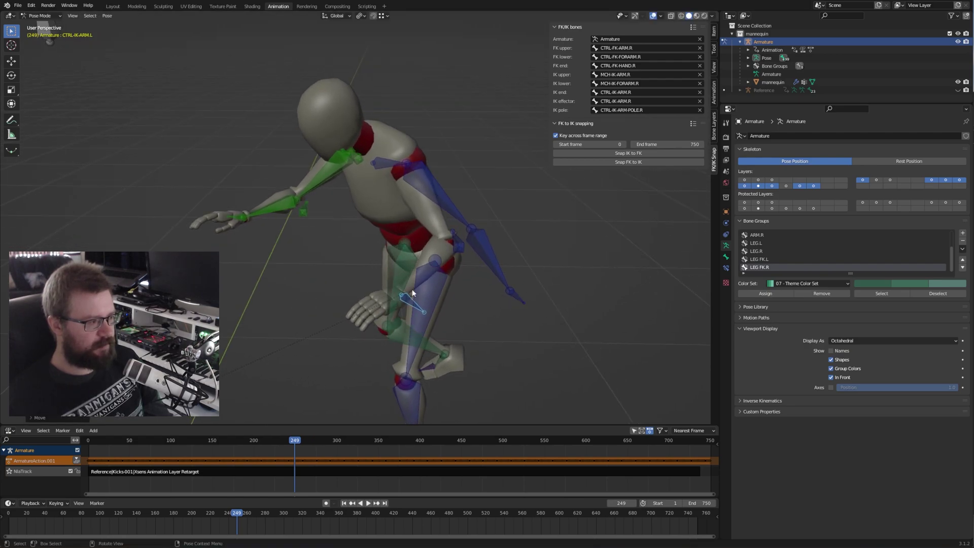
{"action": "middle_click_drag", "start_coordinate": [491, 313], "coordinate": [476, 213]}
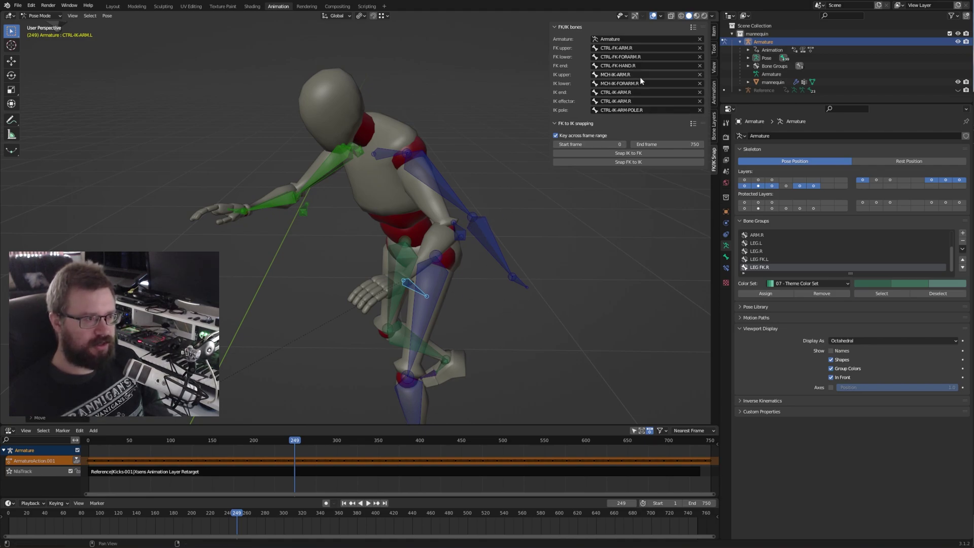
Step: Load the left-arm bone set and turn off Key across frame range
{"action": "left_click", "coordinate": [693, 27]}
{"action": "left_click", "coordinate": [685, 41]}
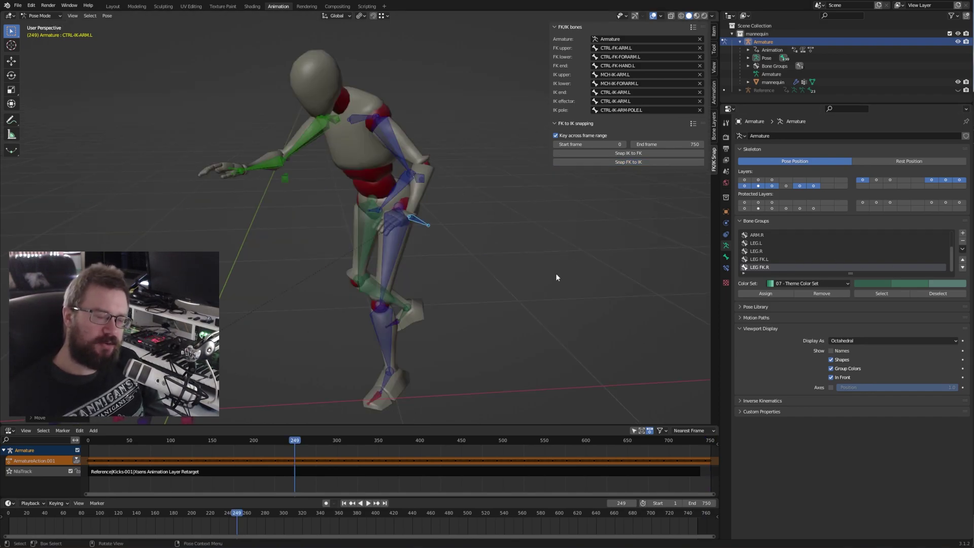
{"action": "middle_click_drag", "start_coordinate": [559, 275], "coordinate": [480, 217]}
{"action": "left_click", "coordinate": [577, 136]}
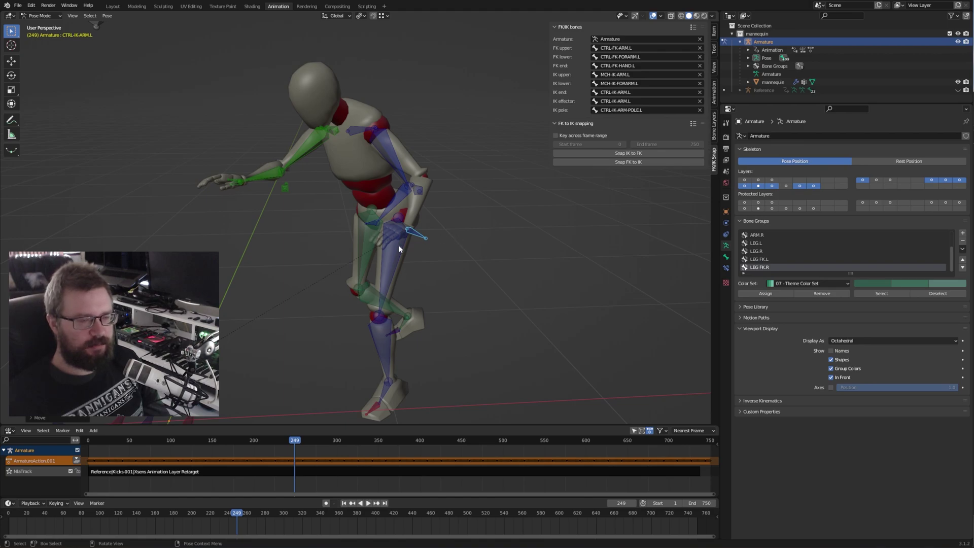
{"action": "middle_click_drag", "start_coordinate": [452, 246], "coordinate": [455, 226]}
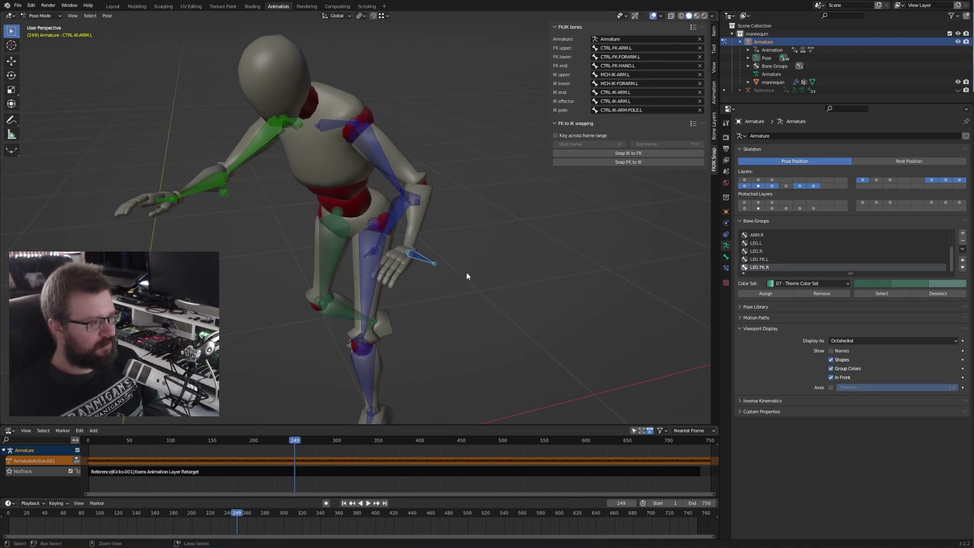
Step: Move the left arm's IK hand control to a new spot and snap the left FK arm onto it
{"action": "middle_click_drag", "start_coordinate": [559, 236], "coordinate": [593, 143]}
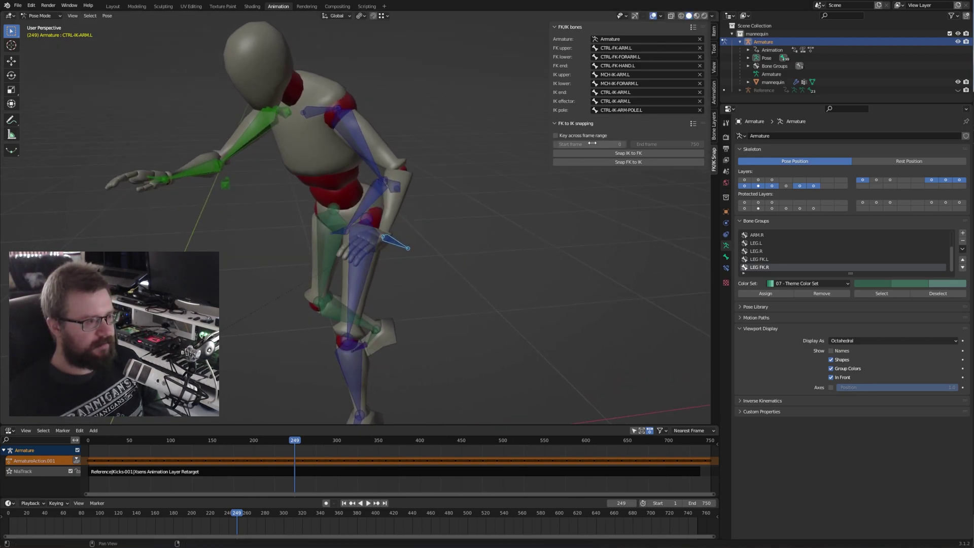
{"action": "left_click", "coordinate": [629, 163]}
{"action": "key", "text": "g"}
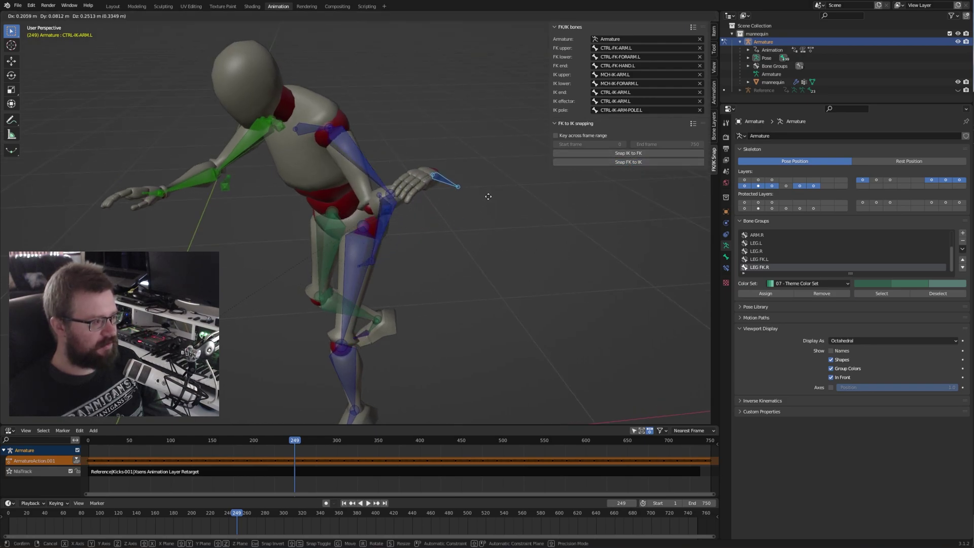
{"action": "left_click", "coordinate": [296, 261]}
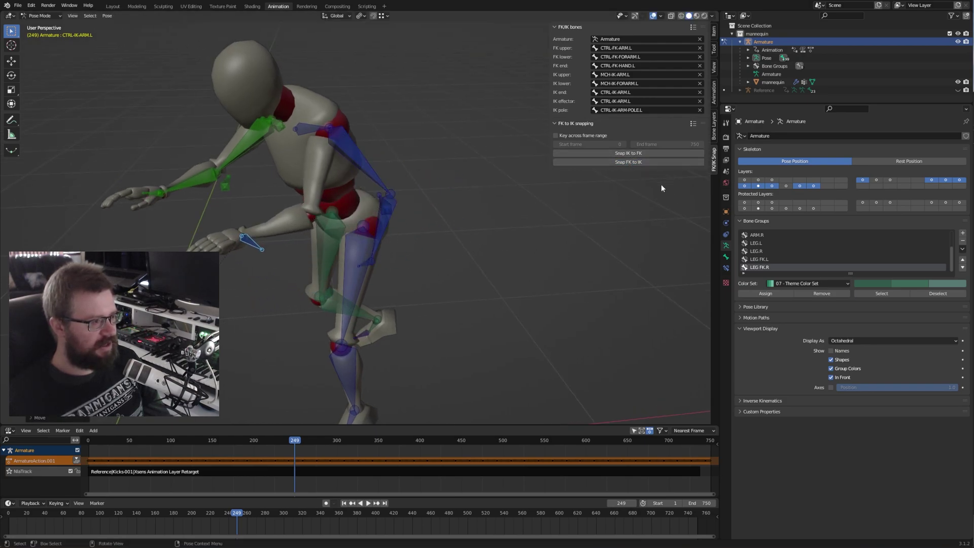
{"action": "left_click", "coordinate": [631, 161]}
Step: Look around the mannequin and check the snapping presets menu
{"action": "middle_click_drag", "start_coordinate": [458, 311], "coordinate": [486, 297]}
{"action": "scroll", "coordinate": [488, 297], "scroll_direction": "up", "scroll_amount": 2}
{"action": "scroll", "coordinate": [490, 300], "scroll_direction": "down", "scroll_amount": 2}
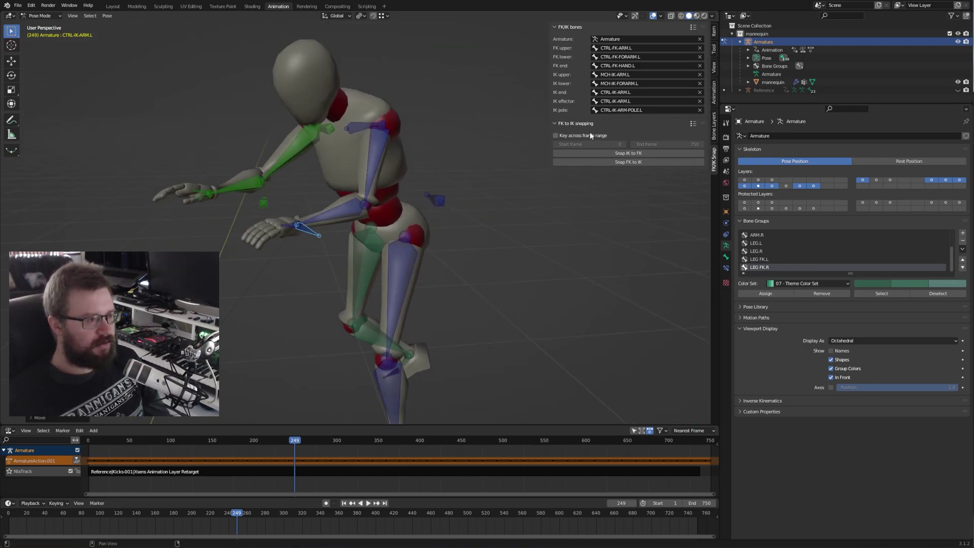
{"action": "left_click", "coordinate": [692, 127]}
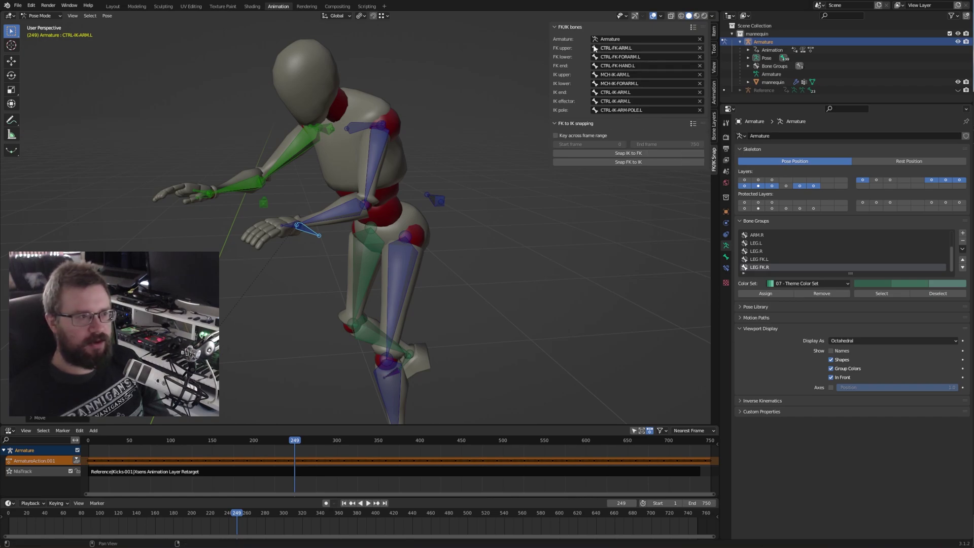
Step: Collapse the FK/IK bones settings and pin the FK to IK snapping panel
{"action": "left_click", "coordinate": [564, 27]}
{"action": "middle_click_drag", "start_coordinate": [502, 265], "coordinate": [519, 206]}
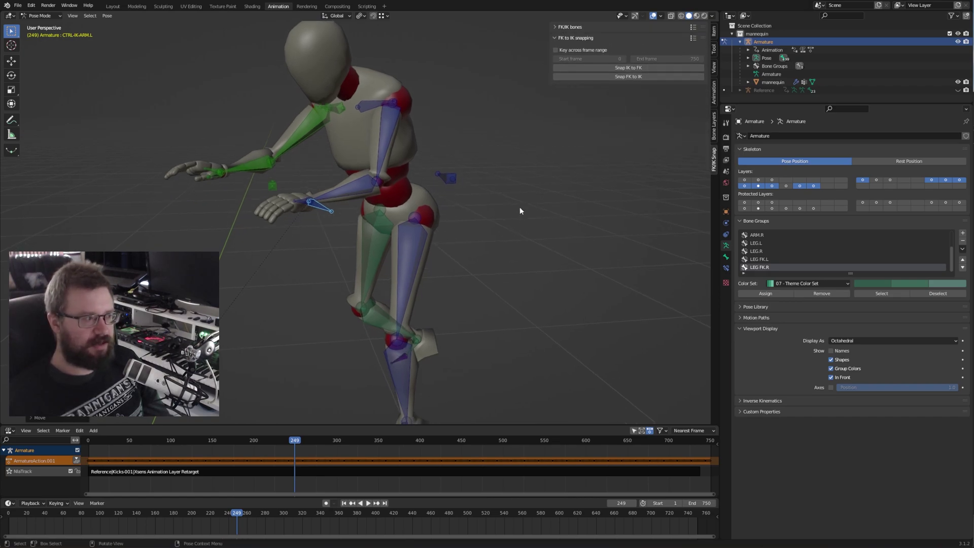
{"action": "right_click", "coordinate": [682, 35]}
{"action": "left_click", "coordinate": [632, 39]}
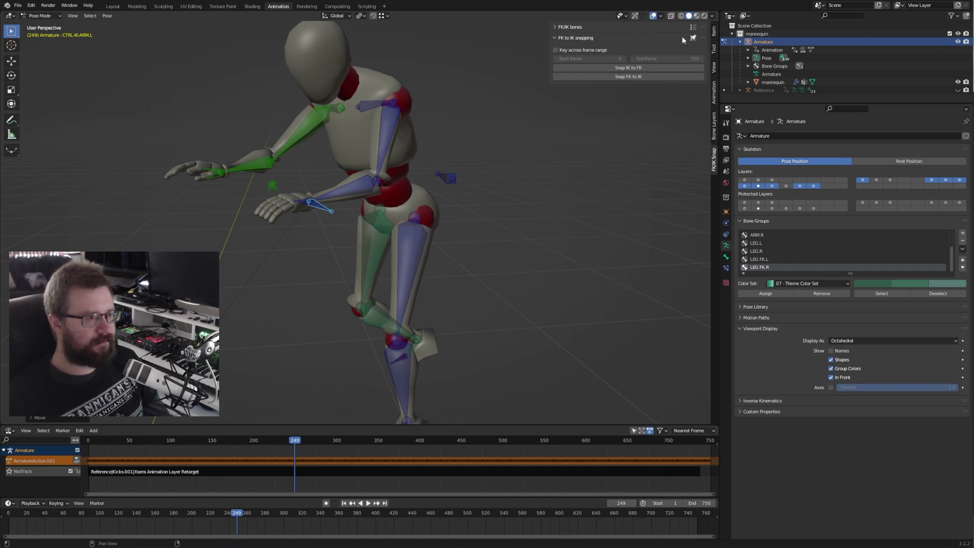
Step: On the Item tab, select the left FK forearm and upper arm bones
{"action": "left_click", "coordinate": [713, 31]}
{"action": "middle_click_drag", "start_coordinate": [449, 252], "coordinate": [426, 242]}
{"action": "left_click", "coordinate": [401, 153]}
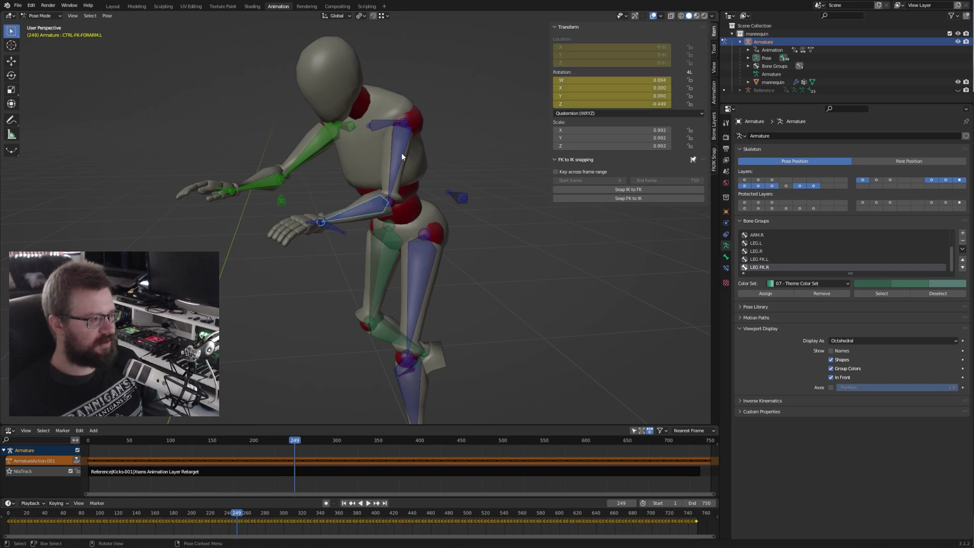
{"action": "left_click", "coordinate": [400, 154]}
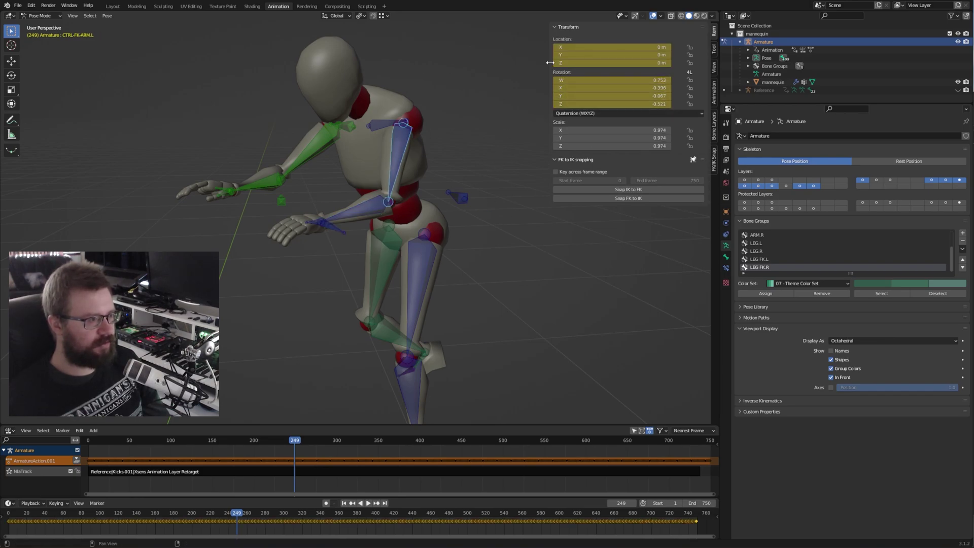
Step: Narrow the sidebar and shift the view to show the mannequin's feet
{"action": "left_click_drag", "start_coordinate": [550, 62], "coordinate": [583, 62]}
{"action": "scroll", "coordinate": [477, 163], "scroll_direction": "down", "scroll_amount": 3}
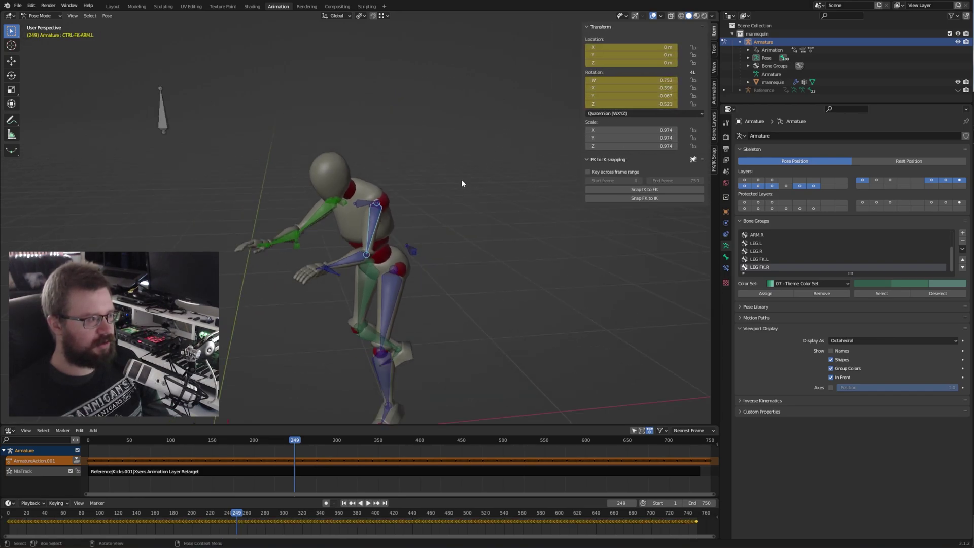
{"action": "middle_click_drag", "start_coordinate": [233, 180], "coordinate": [545, 214]}
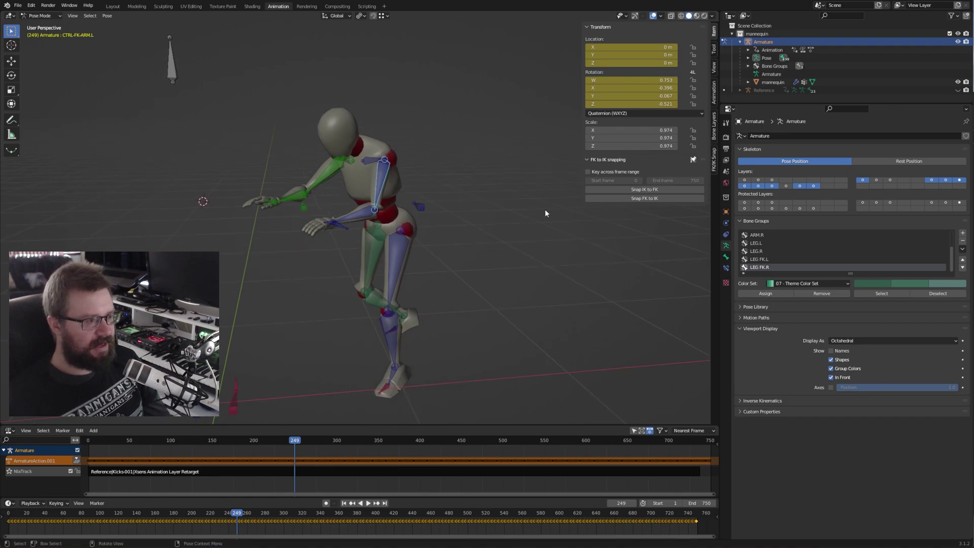
{"action": "left_click", "coordinate": [714, 135]}
Step: In the Bone Layers tab, collapse Layer Management and expand the Rig UI controls
{"action": "left_click", "coordinate": [607, 89]}
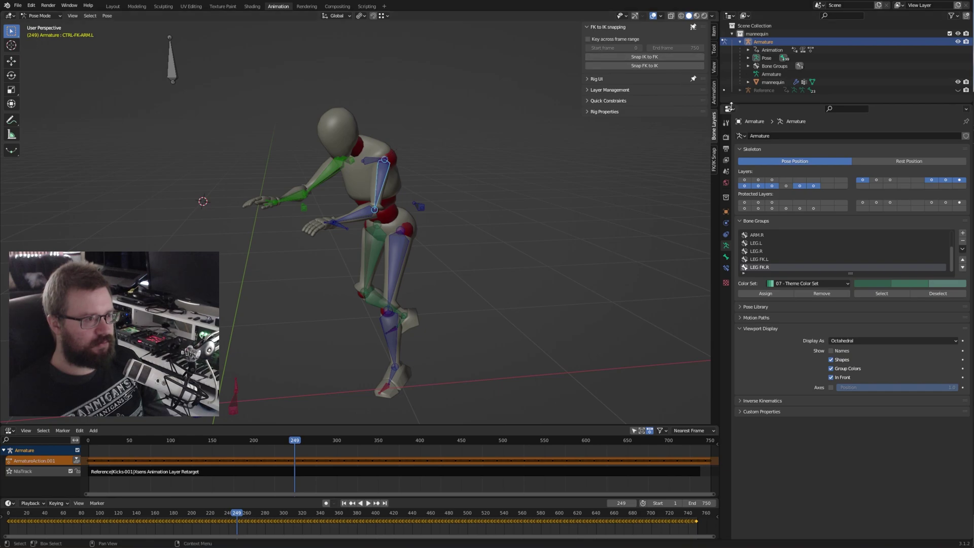
{"action": "left_click", "coordinate": [597, 90]}
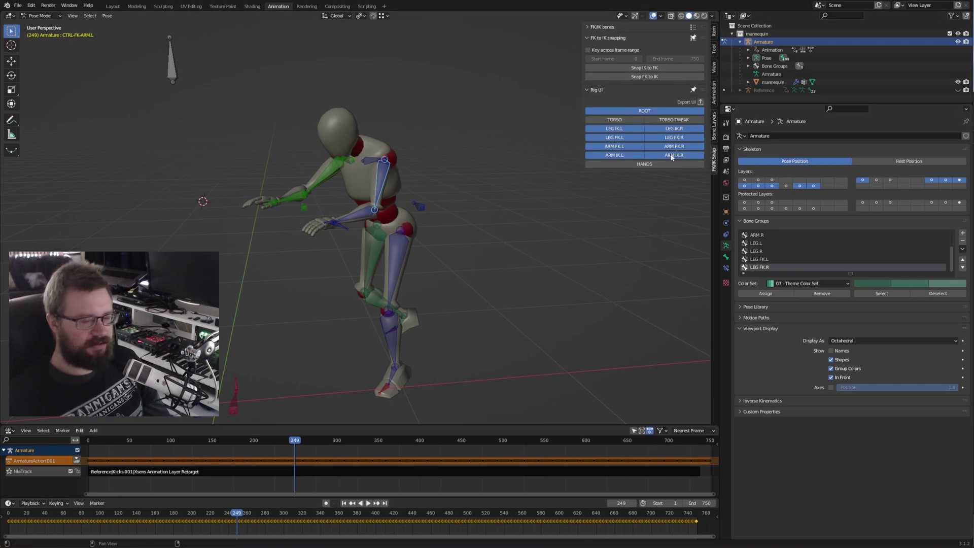
{"action": "middle_click_drag", "start_coordinate": [466, 243], "coordinate": [485, 215]}
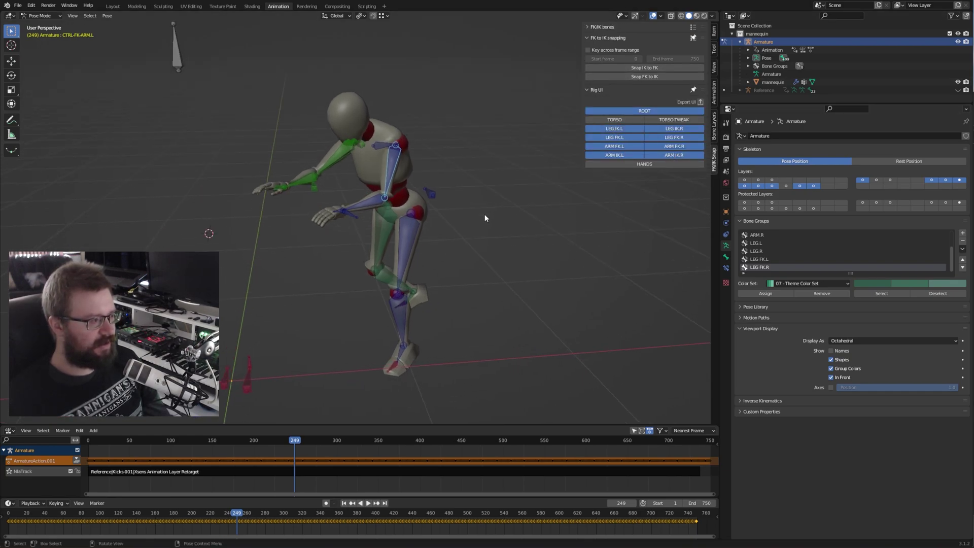
Step: At frame 275, load the arm R snapping preset and snap FK to IK
{"action": "left_click_drag", "start_coordinate": [294, 440], "coordinate": [315, 429]}
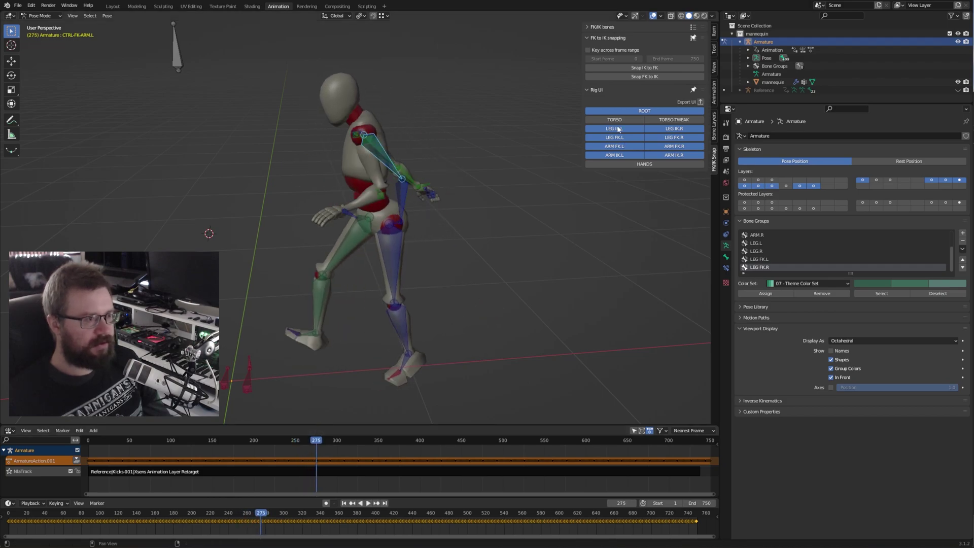
{"action": "left_click", "coordinate": [692, 38]}
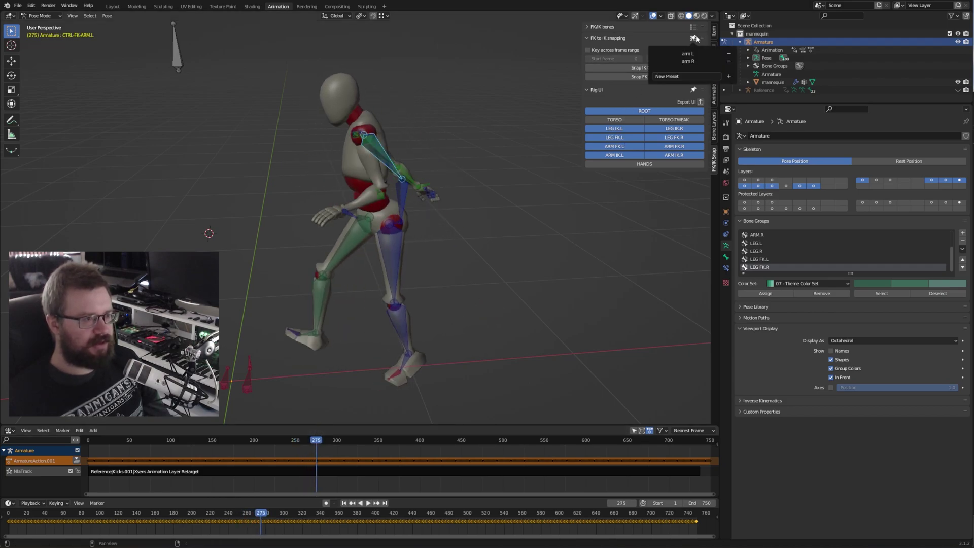
{"action": "left_click", "coordinate": [691, 61]}
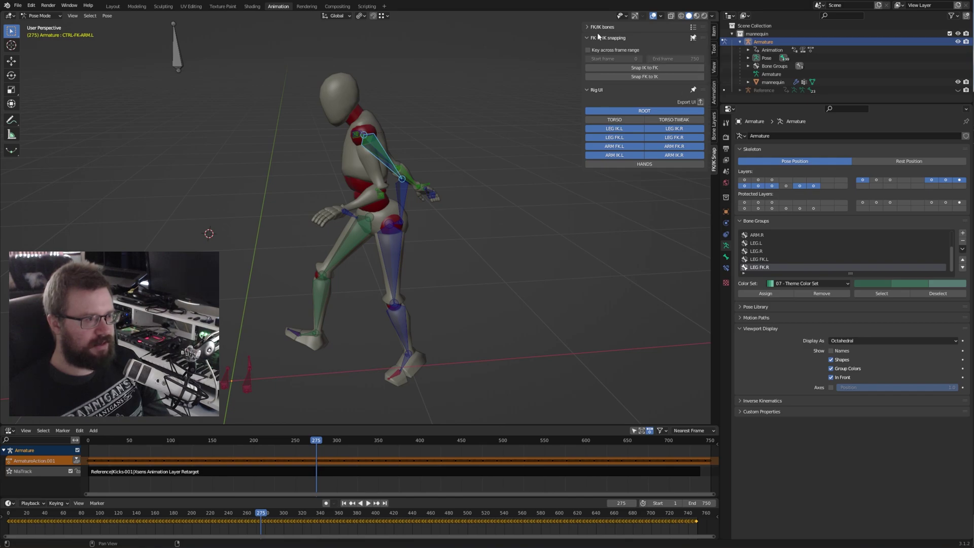
{"action": "left_click", "coordinate": [648, 76]}
{"action": "middle_click_drag", "start_coordinate": [537, 122], "coordinate": [465, 154]}
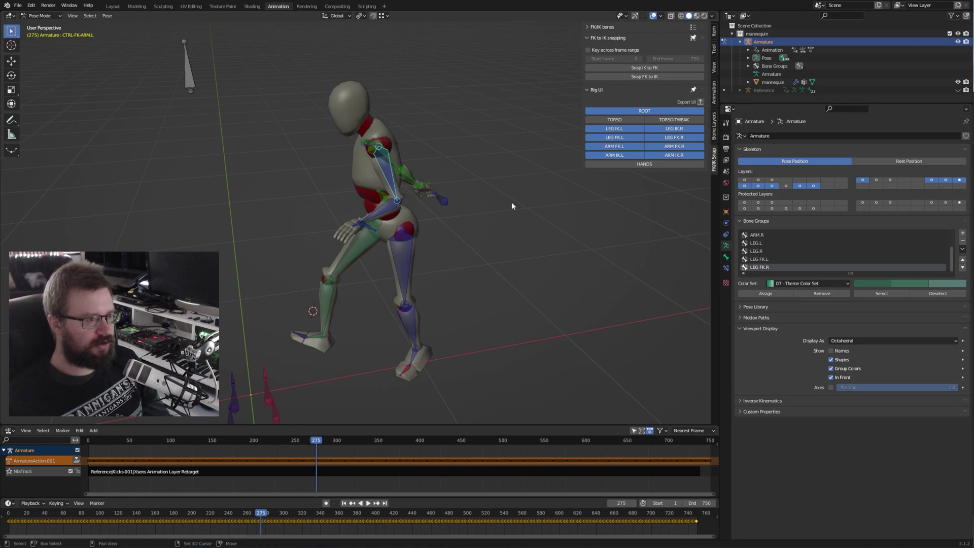
{"action": "middle_click_drag", "start_coordinate": [513, 206], "coordinate": [494, 156]}
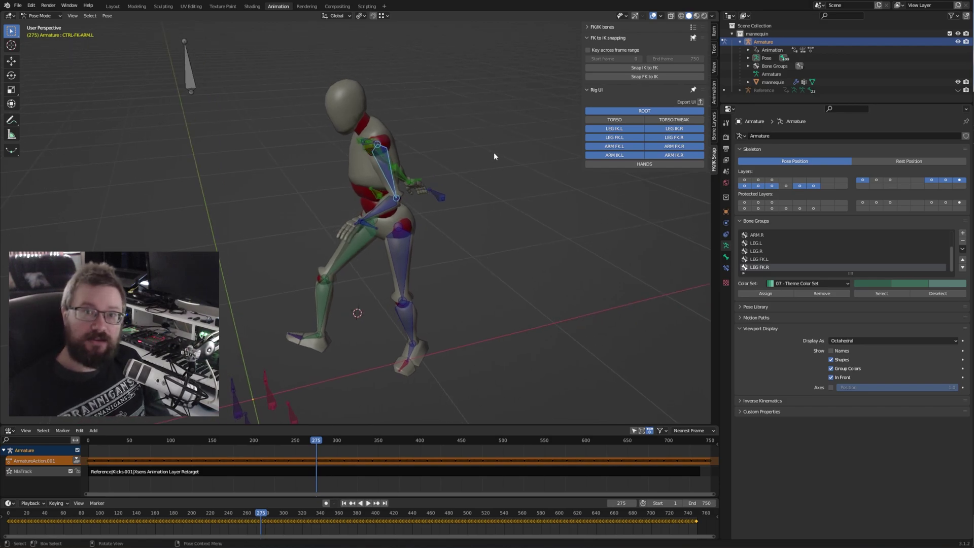